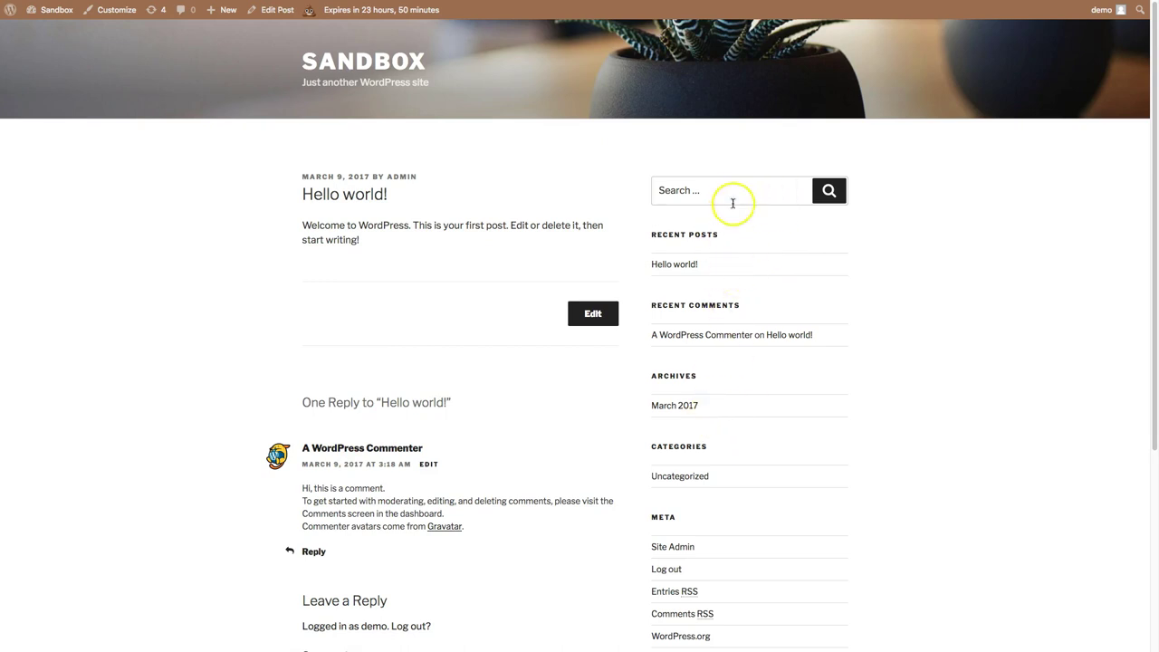
# Examine the Hello world! post and the site's home page, including its post list and sidebar widgets
pyautogui.scroll(-1, 707, 369)
pyautogui.scroll(1, 707, 370)
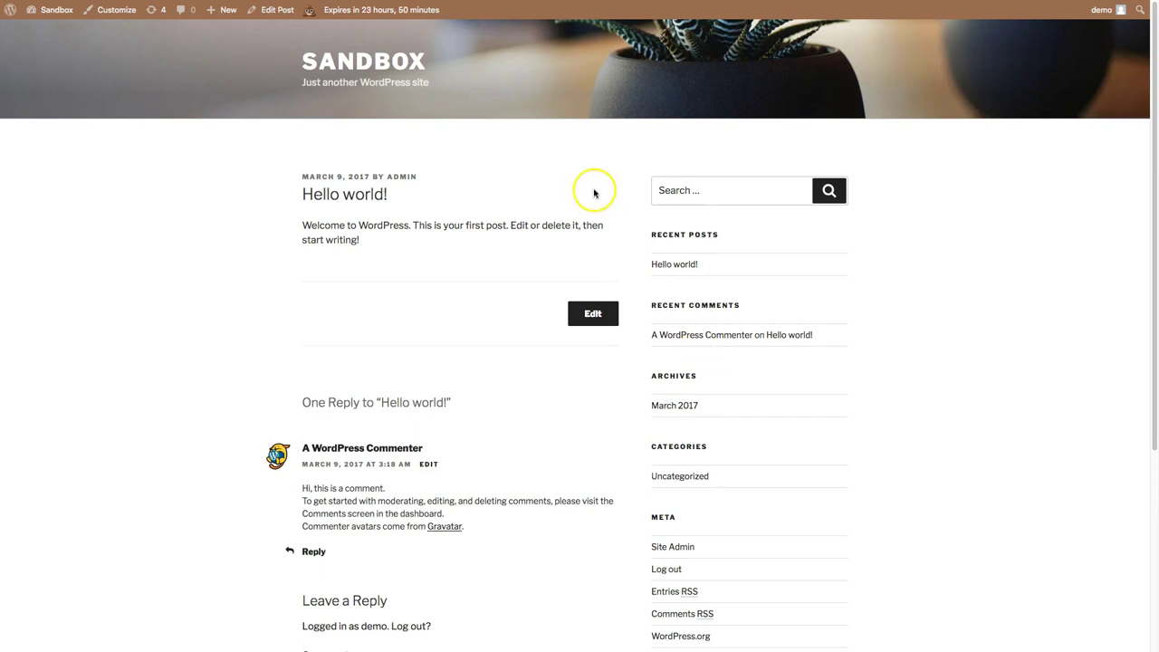
pyautogui.scroll(-3, 594, 191)
pyautogui.scroll(3, 594, 192)
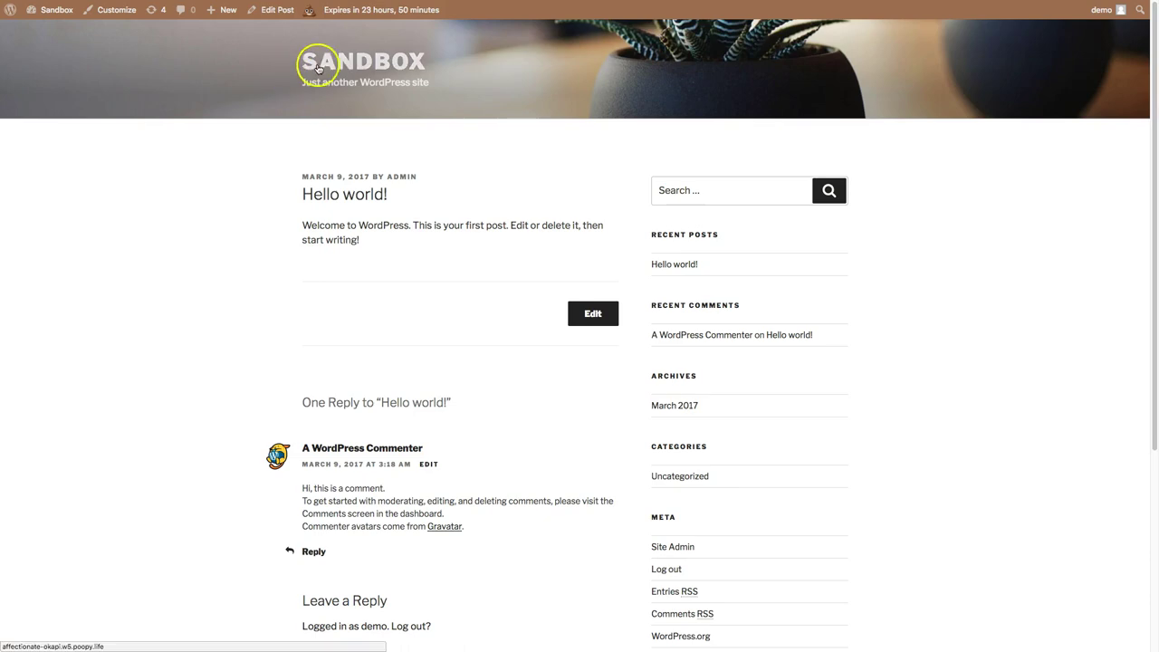
pyautogui.click(344, 63)
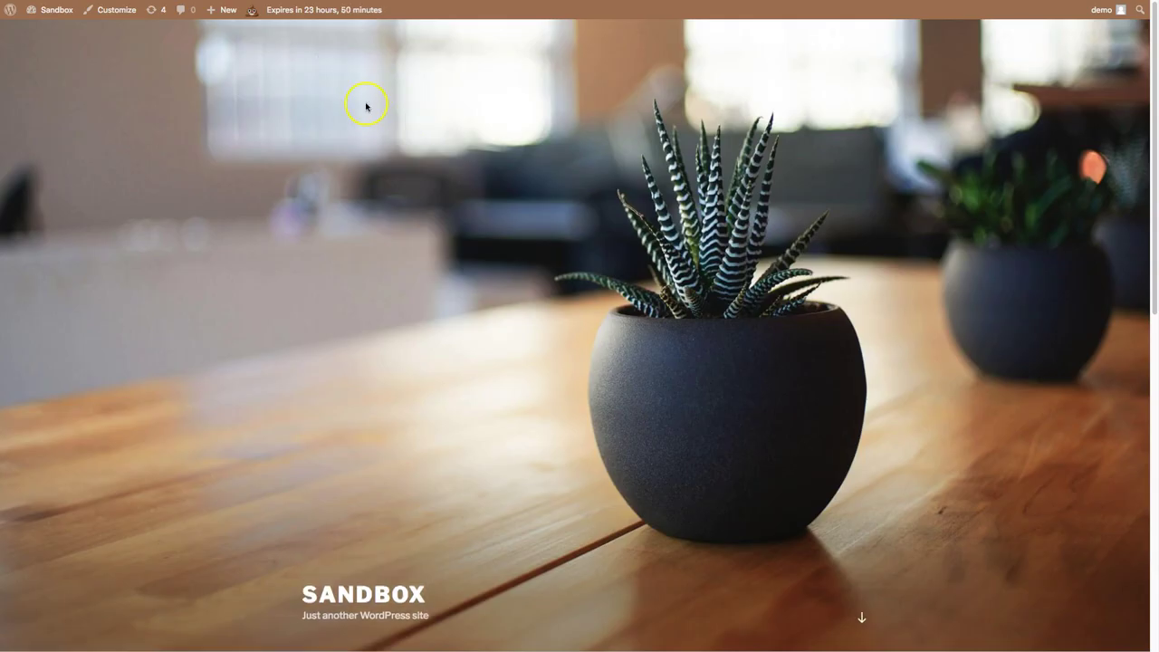
pyautogui.click(355, 597)
pyautogui.scroll(-3, 412, 239)
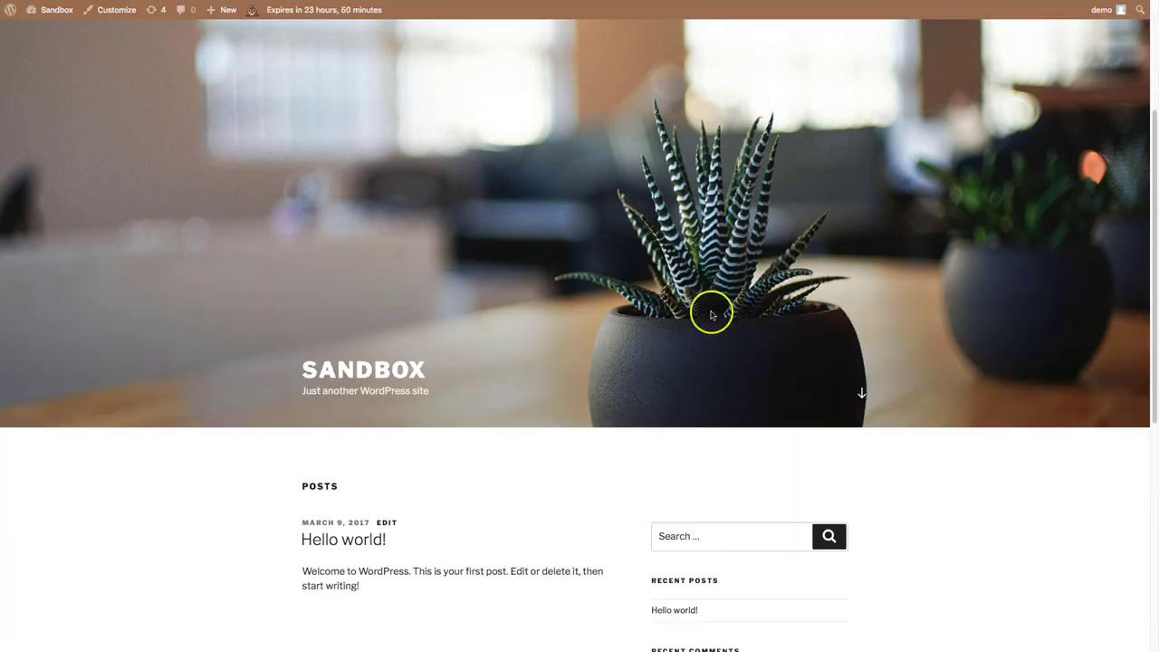
pyautogui.scroll(-1, 887, 402)
pyautogui.scroll(-5, 884, 402)
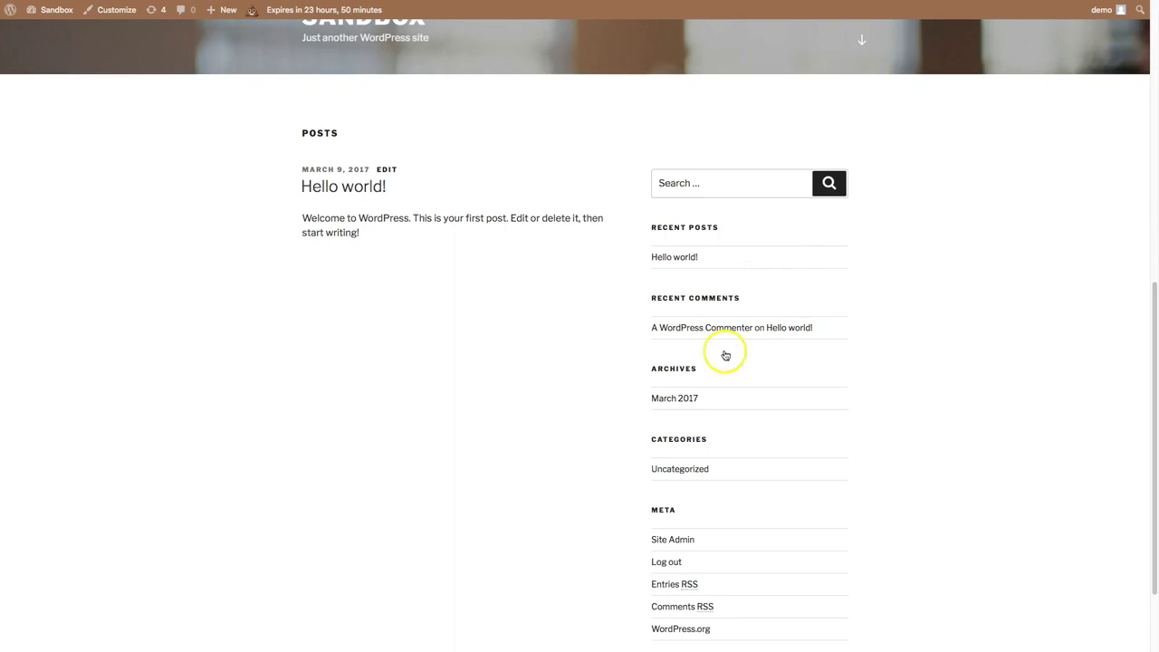
pyautogui.scroll(-2, 634, 316)
pyautogui.scroll(3, 468, 367)
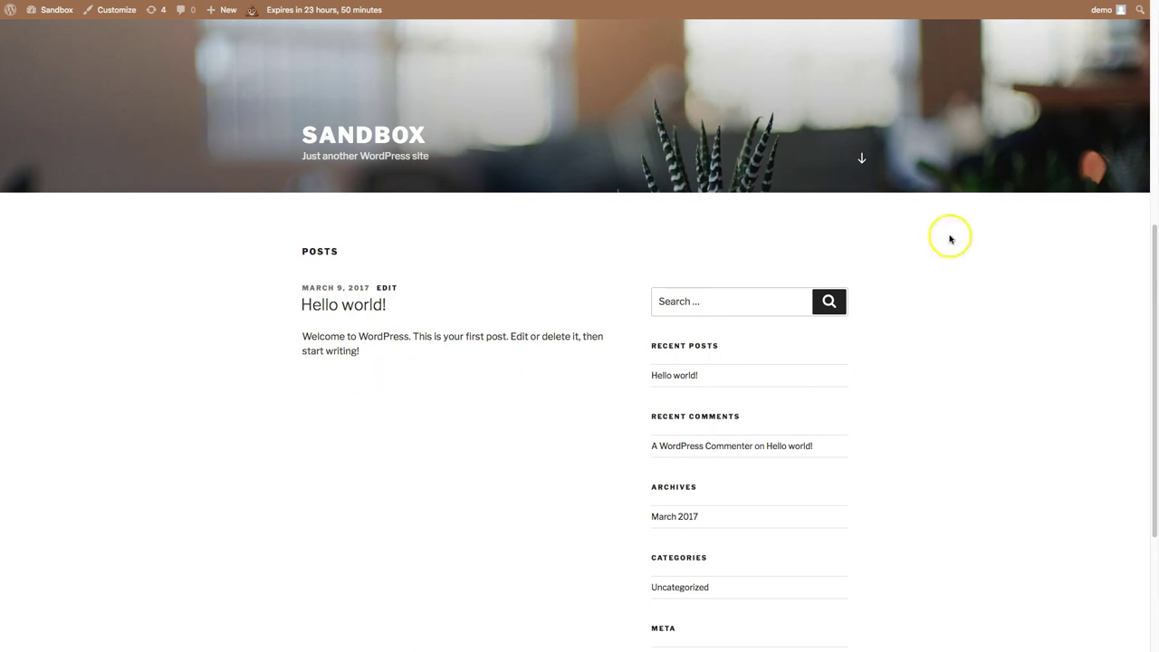
# Go to the site's dashboard and open the general settings
pyautogui.moveTo(62, 13)
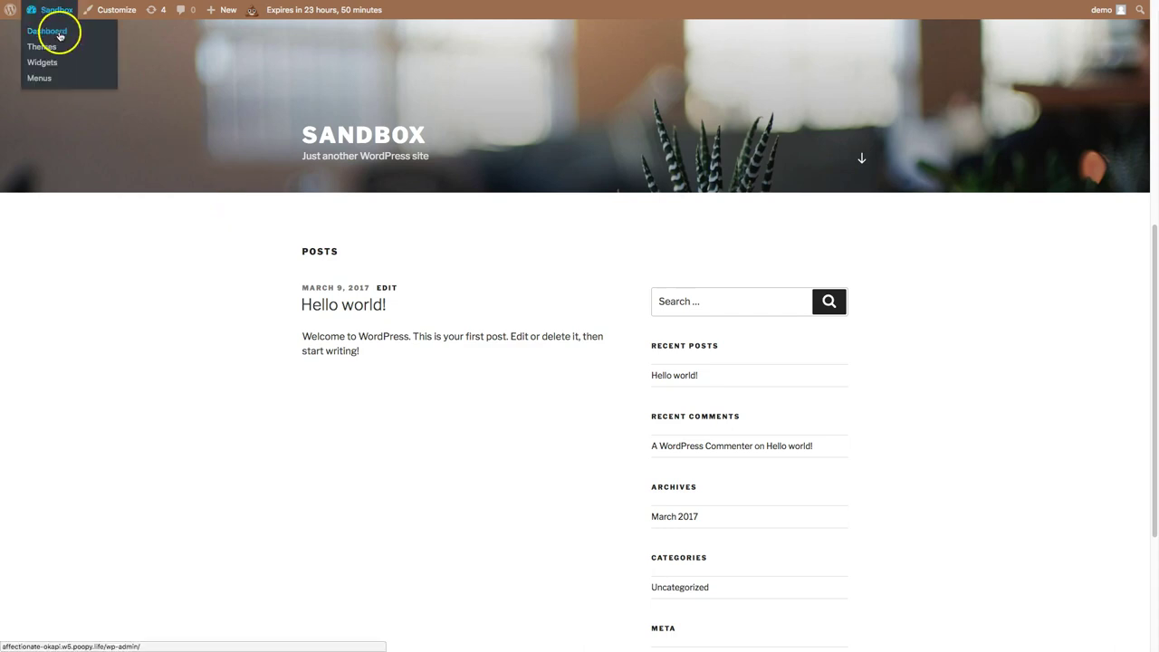
pyautogui.click(43, 33)
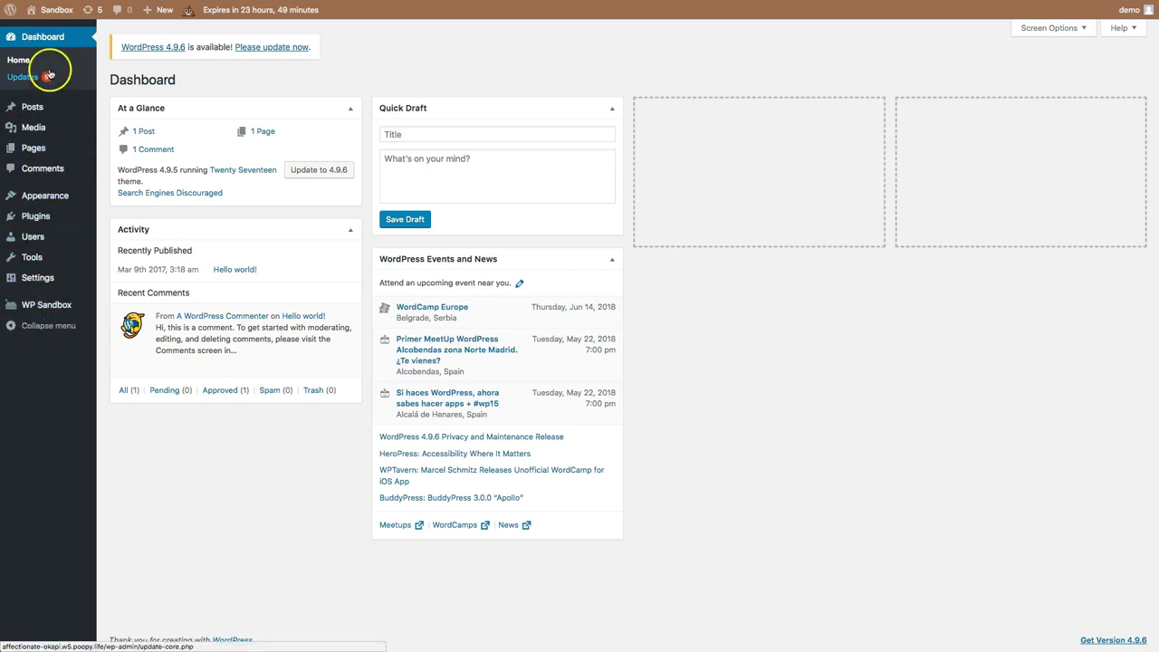
pyautogui.moveTo(36, 278)
pyautogui.click(122, 286)
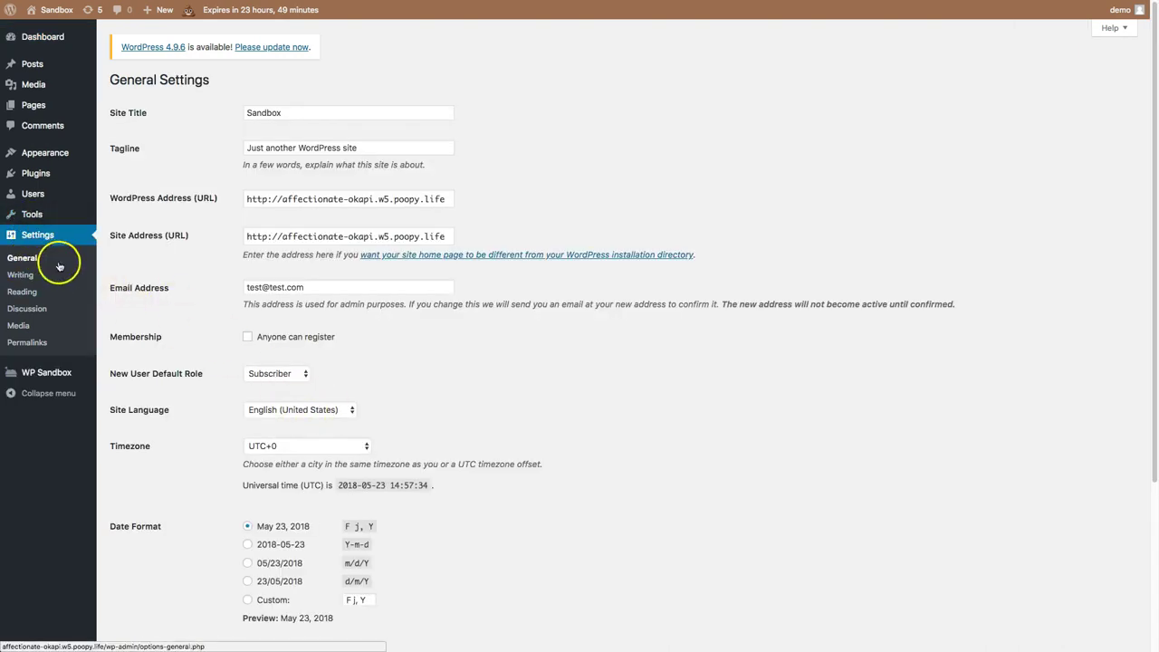
# Set the site language to Español and save the general settings
pyautogui.click(286, 415)
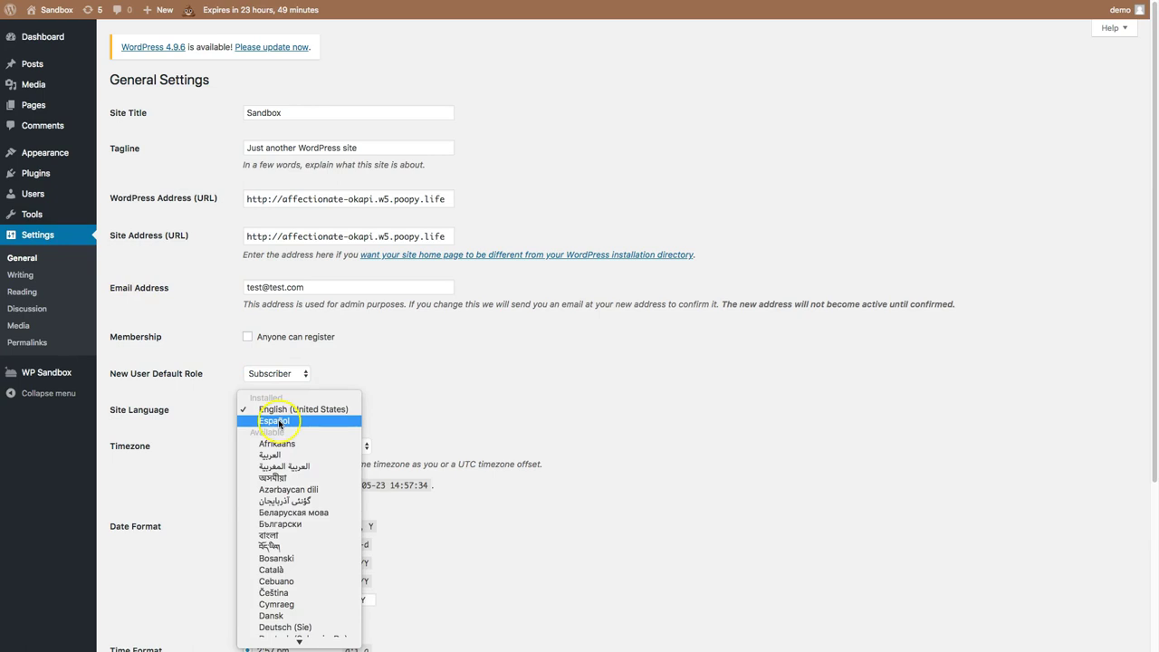
pyautogui.click(277, 422)
pyautogui.scroll(-5, 272, 483)
pyautogui.click(149, 629)
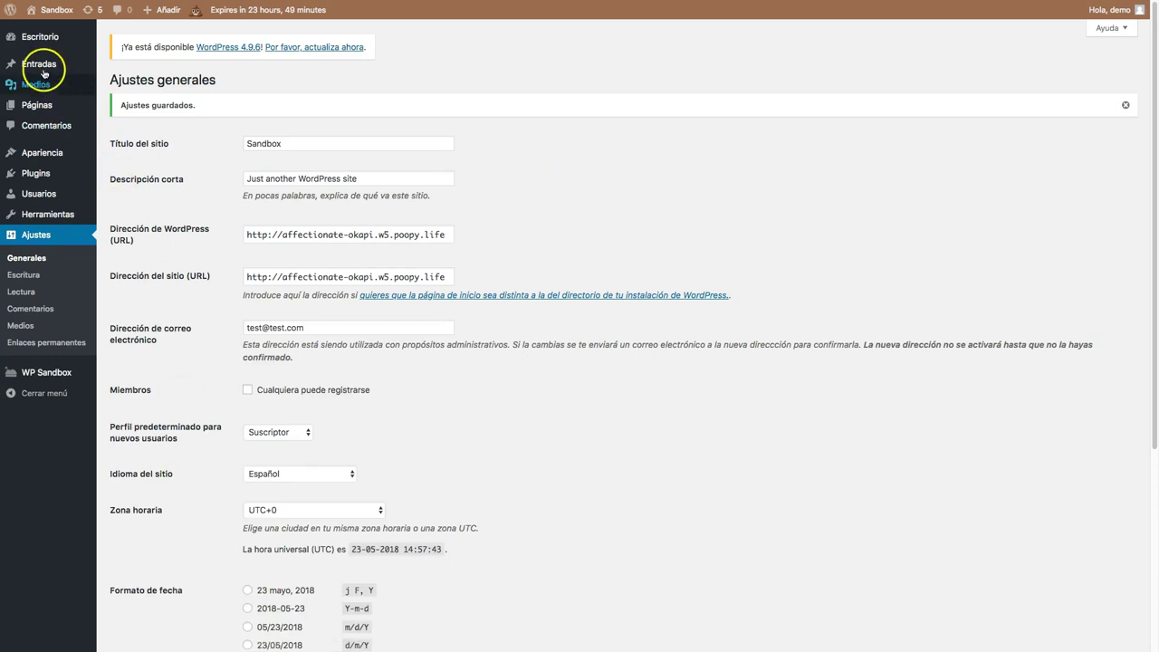
pyautogui.click(57, 127)
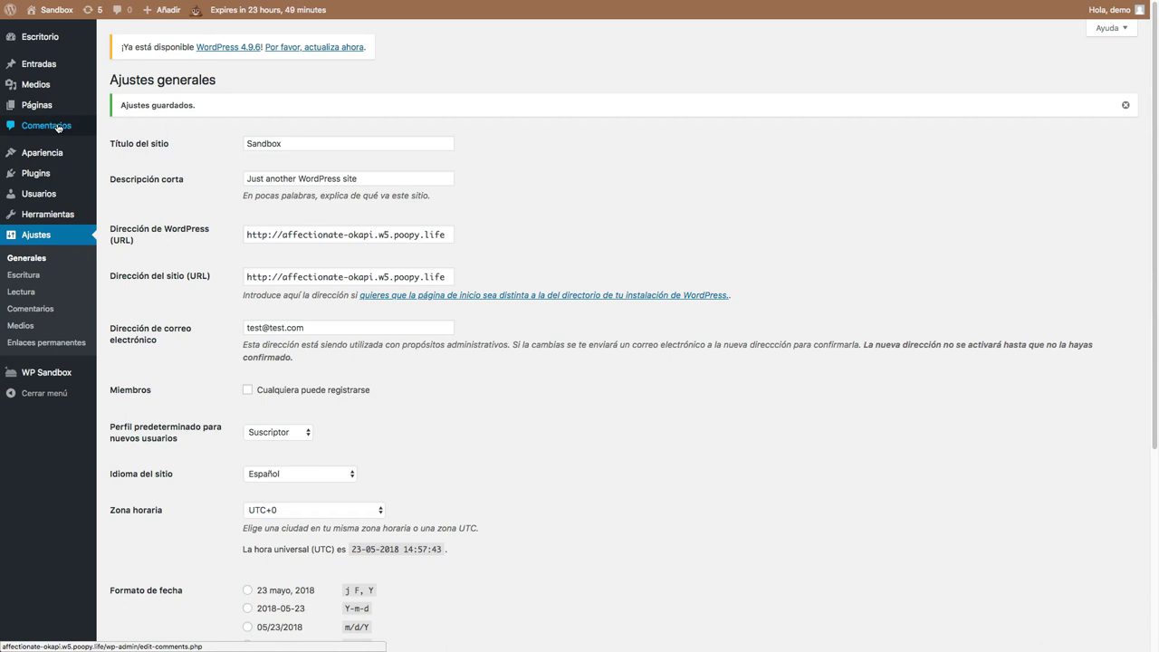
pyautogui.click(1117, 355)
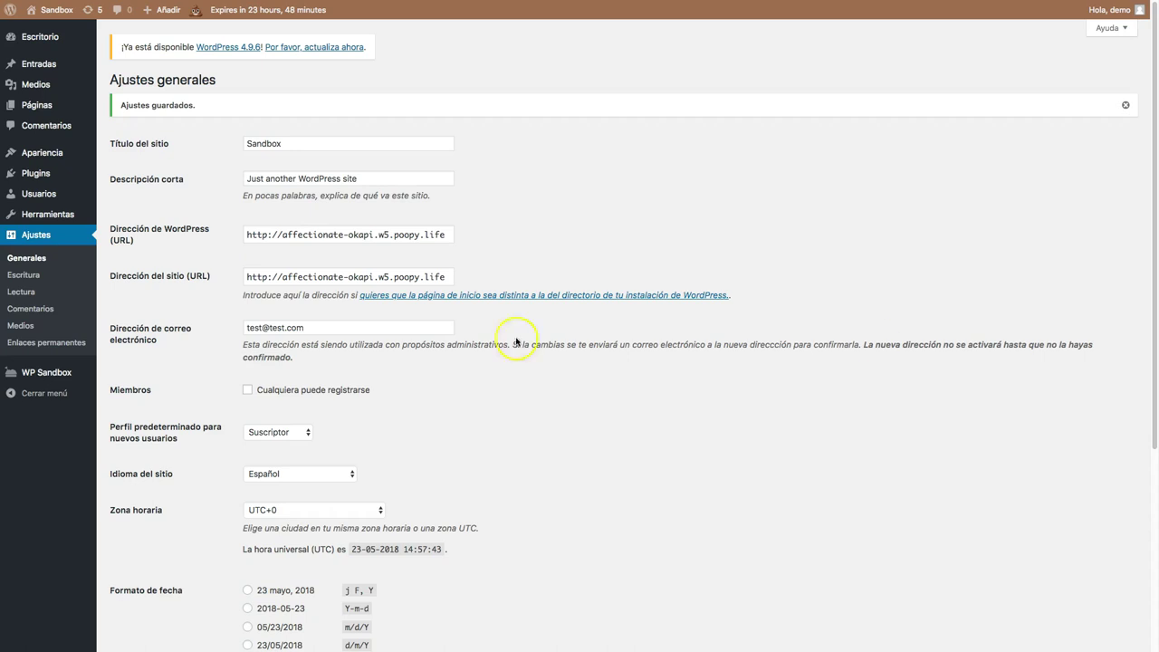
pyautogui.click(54, 126)
pyautogui.moveTo(37, 175)
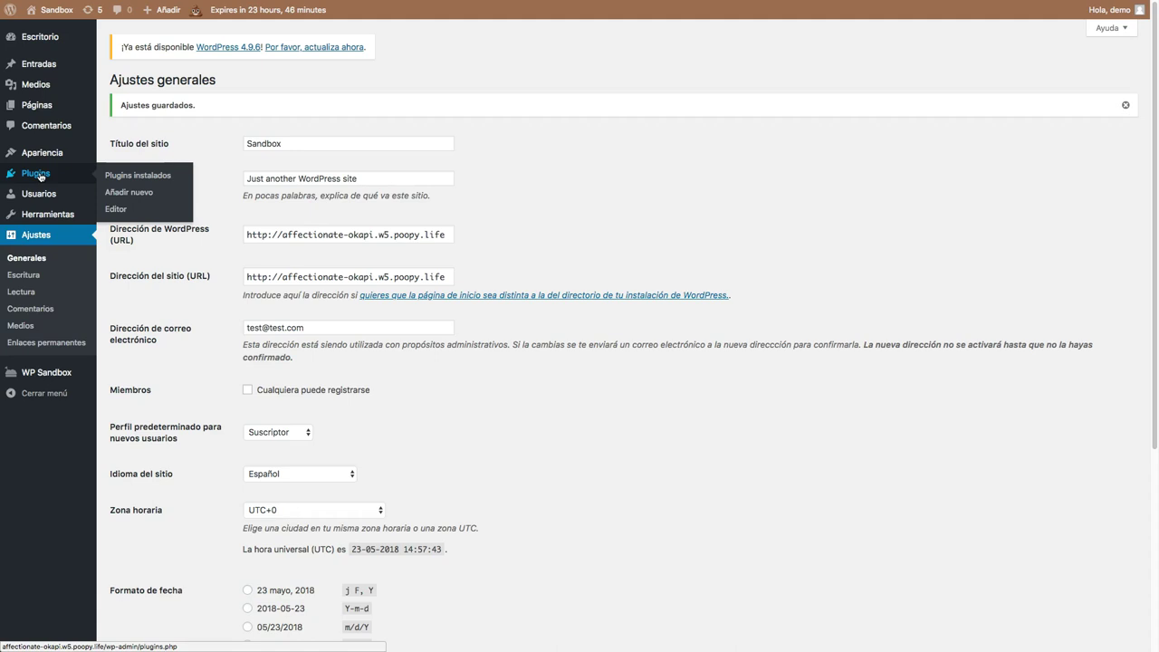
pyautogui.moveTo(40, 198)
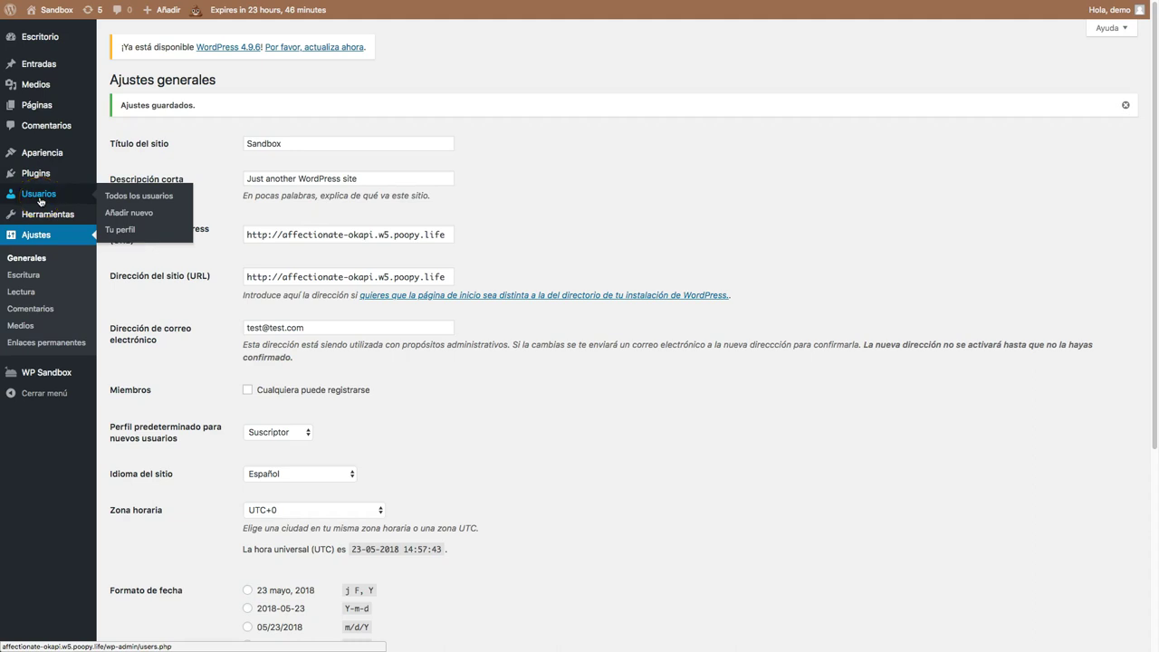
pyautogui.moveTo(1101, 16)
pyautogui.click(31, 309)
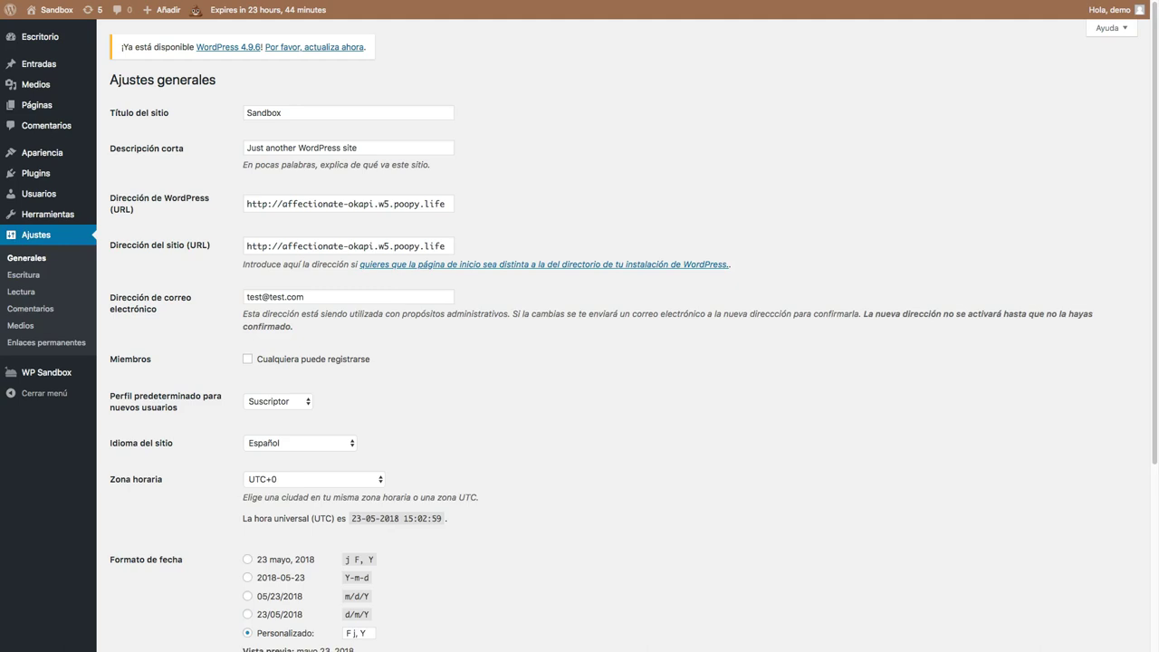
# Show the built-in help for the general settings and for the writing settings
pyautogui.click(1110, 28)
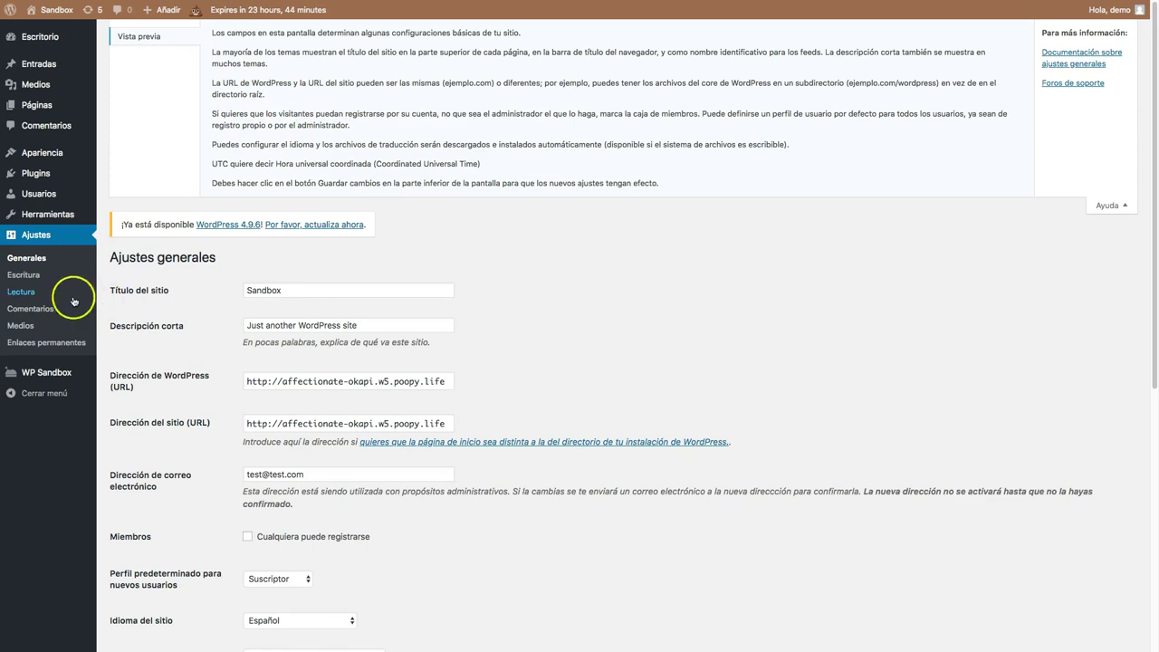
pyautogui.click(36, 275)
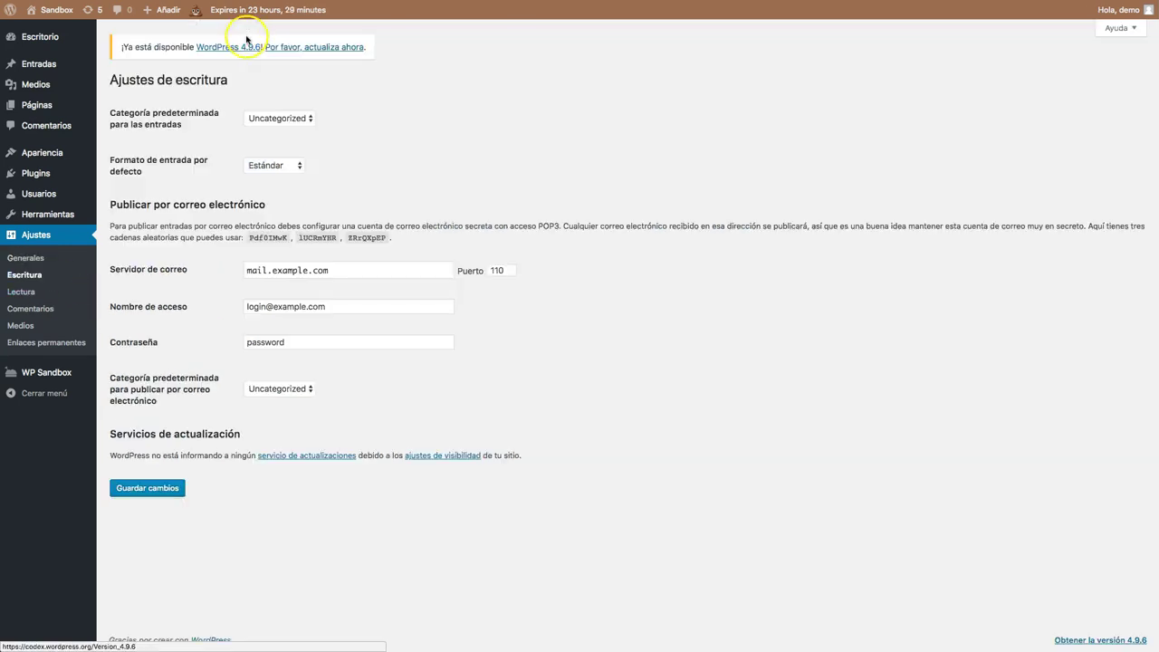
pyautogui.click(1127, 28)
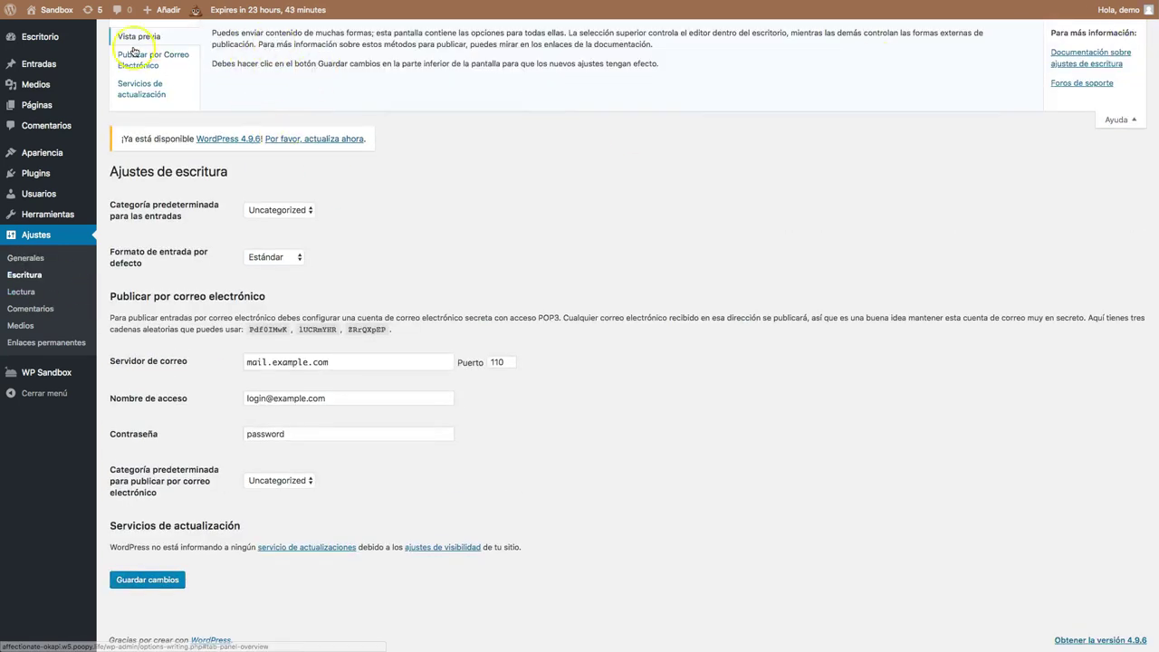
# Set the site title to "Primer WordPress" in the general settings and save the changes
pyautogui.click(37, 259)
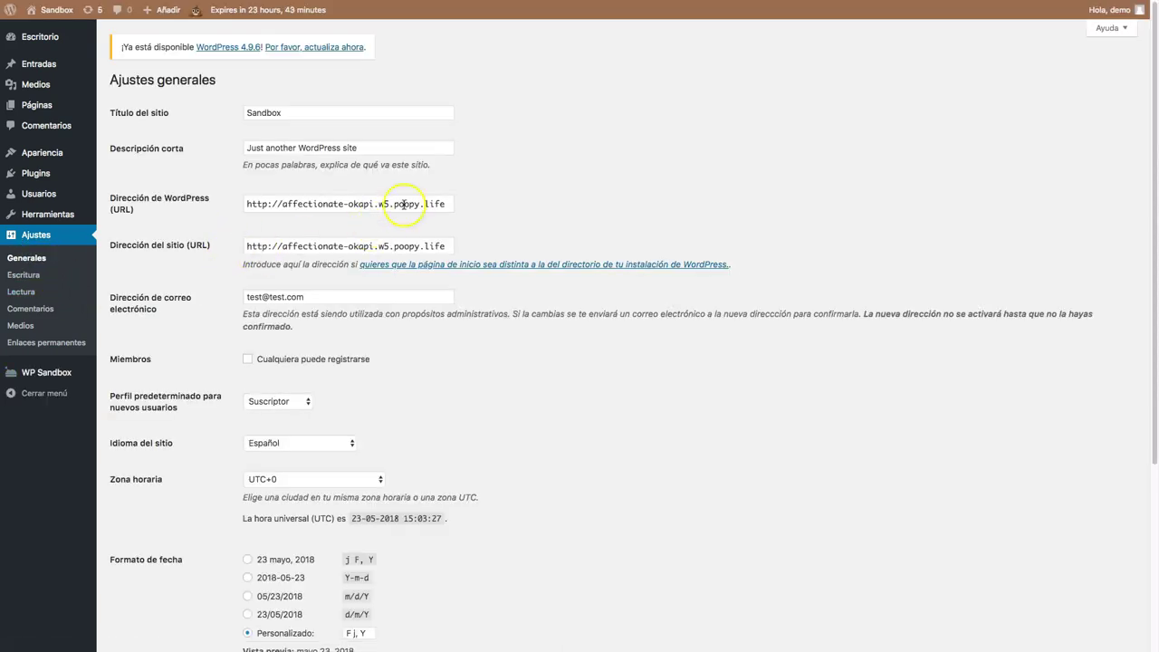
pyautogui.doubleClick(269, 113)
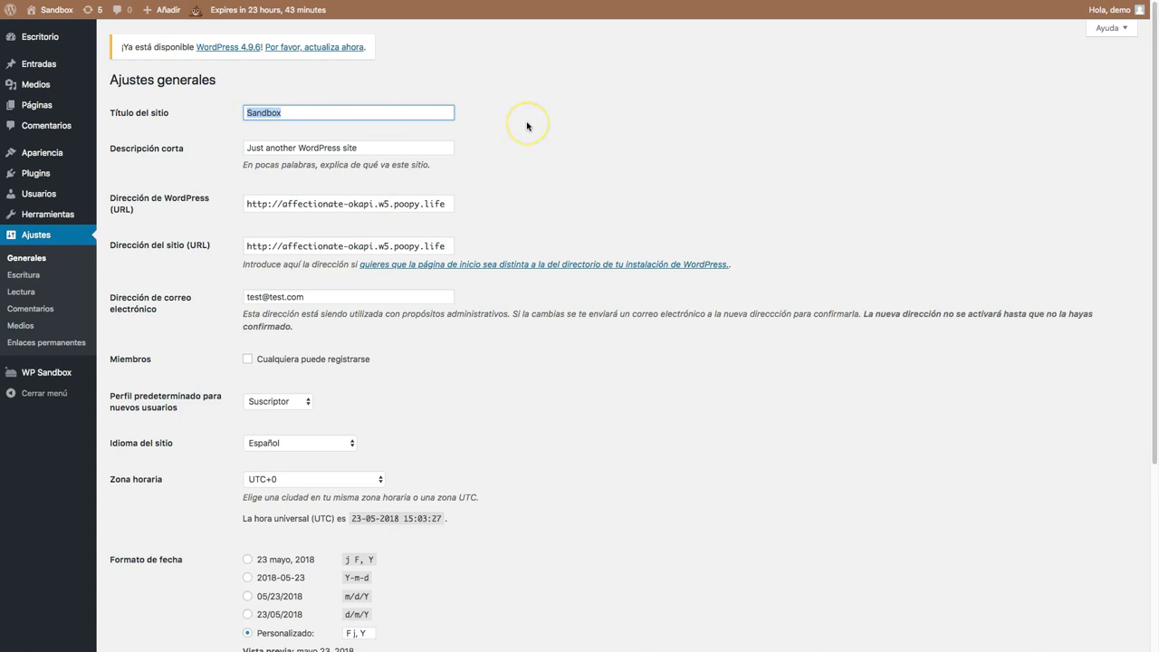
pyautogui.write('Primer W')
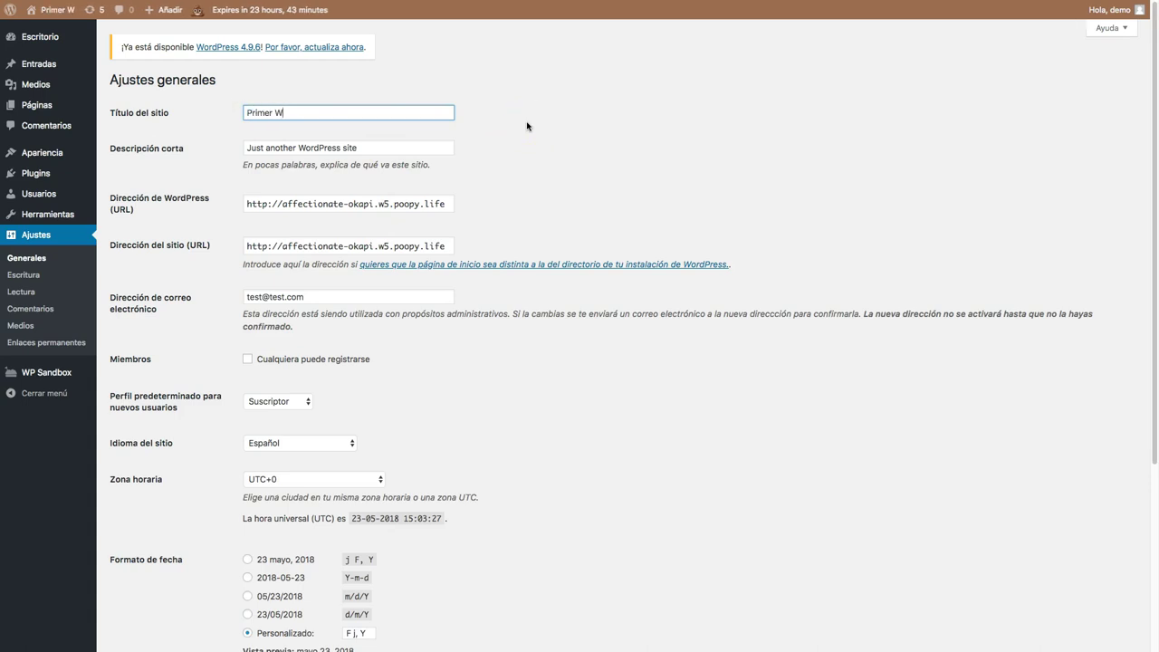
pyautogui.write('ordpçPres')
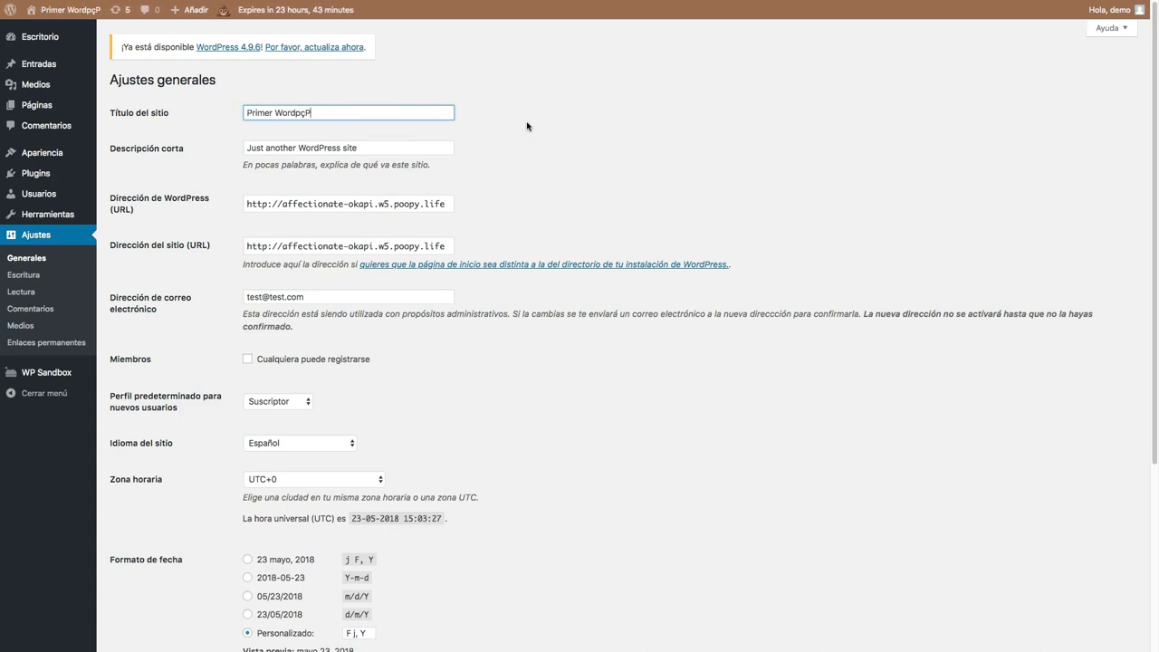
pyautogui.press('BackSpace')
pyautogui.press('BackSpace')
pyautogui.press('BackSpace')
pyautogui.press('BackSpace')
pyautogui.press('BackSpace')
pyautogui.press('BackSpace')
pyautogui.write('Press')
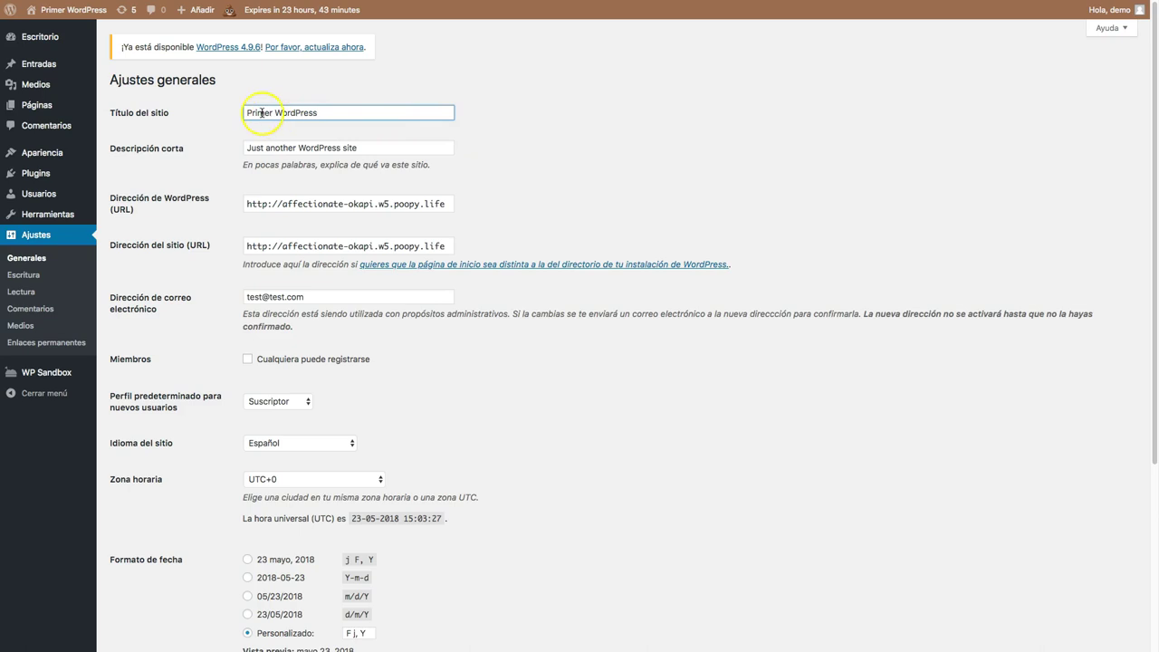
pyautogui.scroll(-5, 323, 342)
pyautogui.click(152, 590)
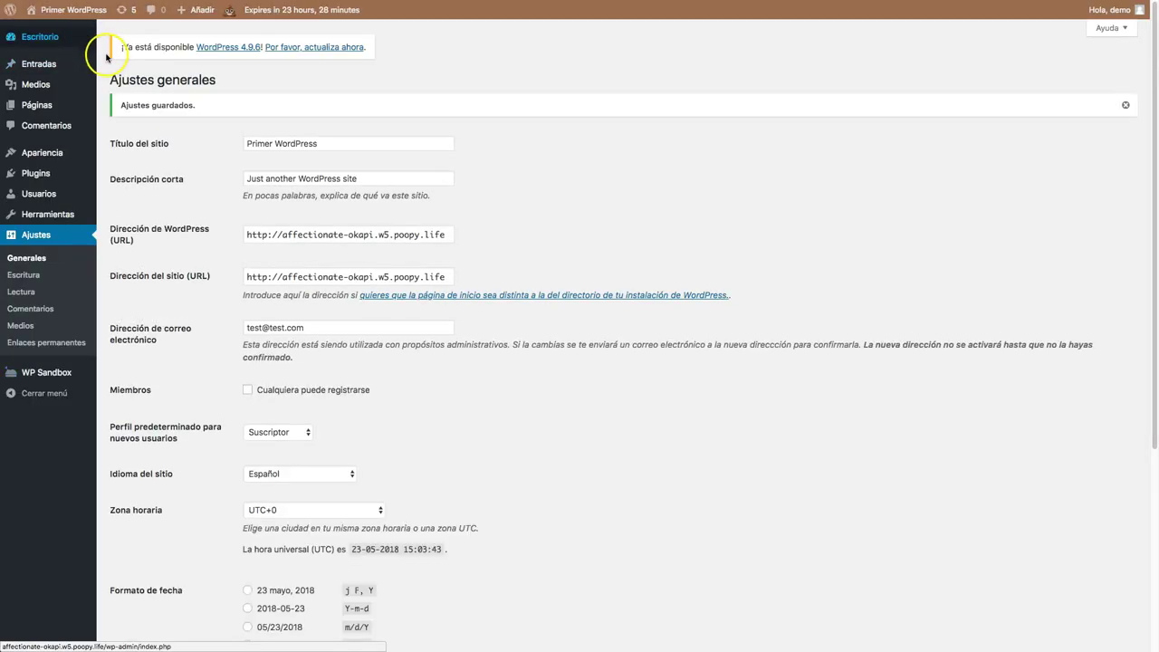
# View the site's front page to check its title and return to the dashboard
pyautogui.click(72, 30)
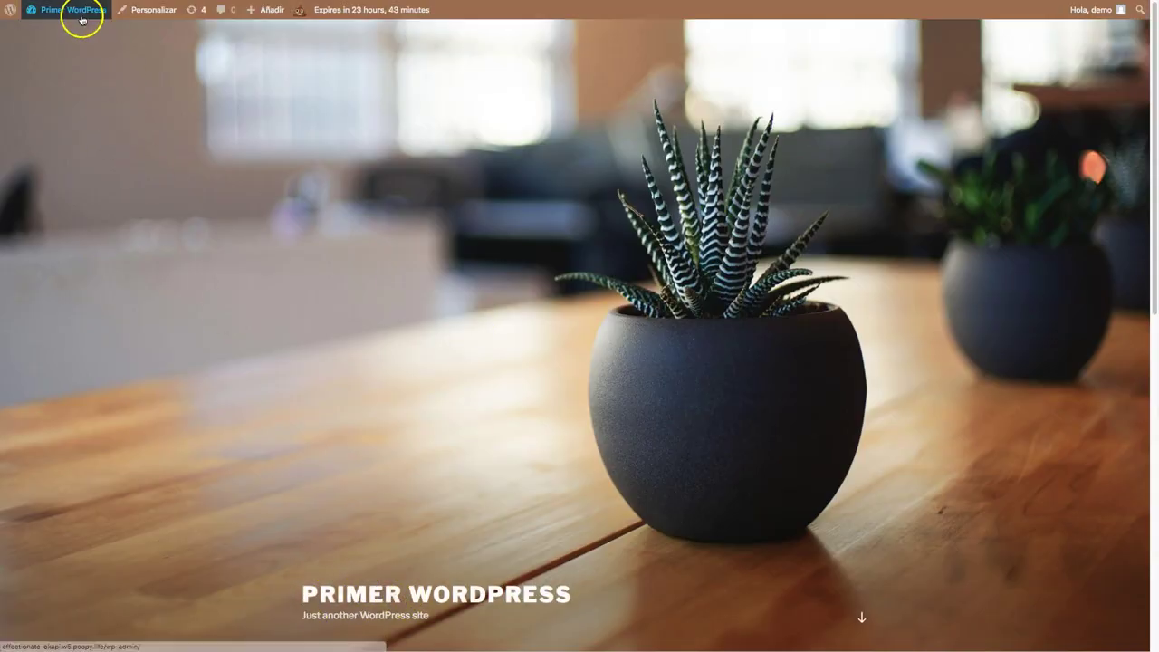
pyautogui.moveTo(74, 11)
pyautogui.click(42, 33)
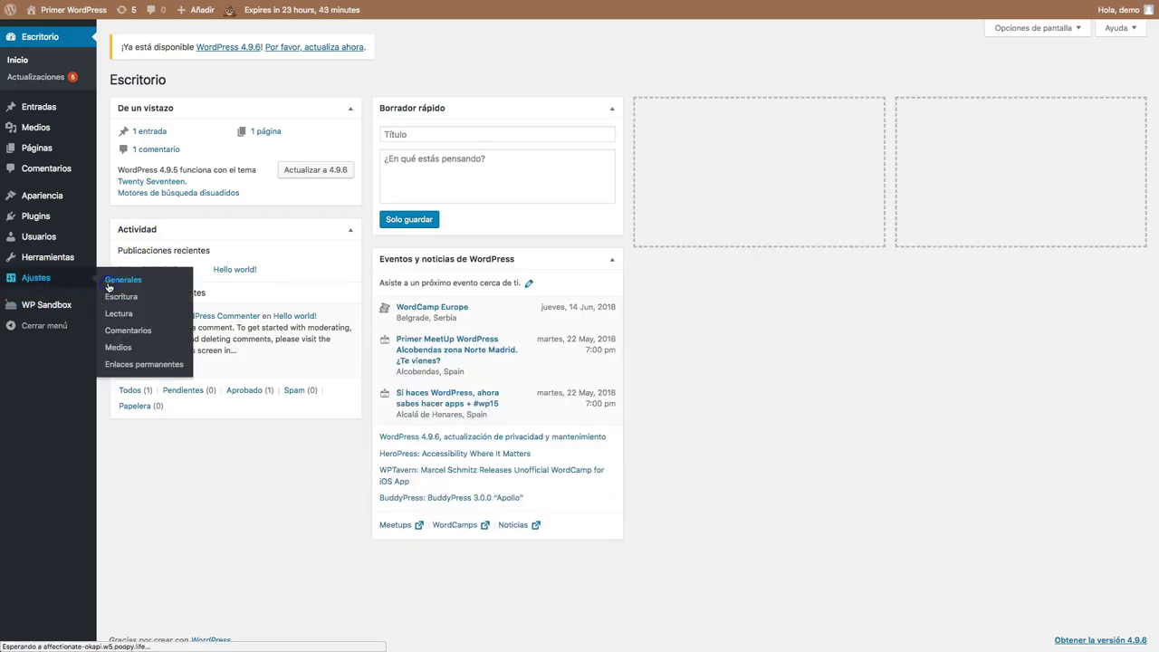
# Replace the site's short description in the general settings with "Sitio web de pruebas"
pyautogui.click(113, 281)
pyautogui.click(328, 147)
pyautogui.tripleClick(328, 148)
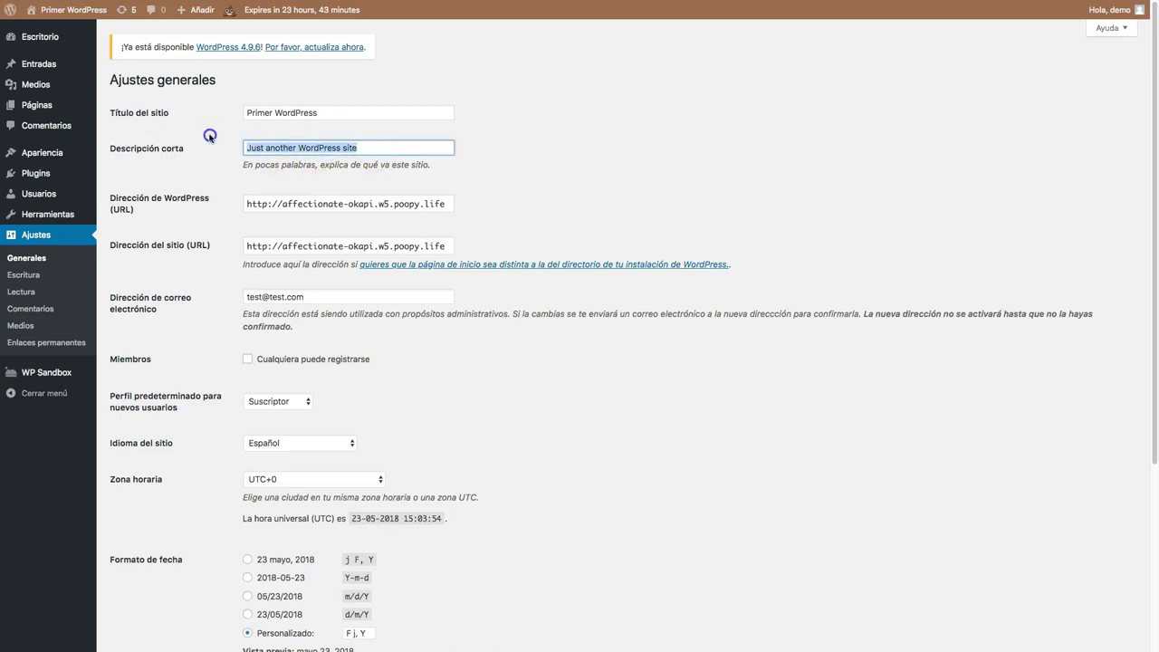
pyautogui.click(361, 147)
pyautogui.moveTo(361, 147); pyautogui.dragTo(183, 140)
pyautogui.write('Sitio web de pruebas')
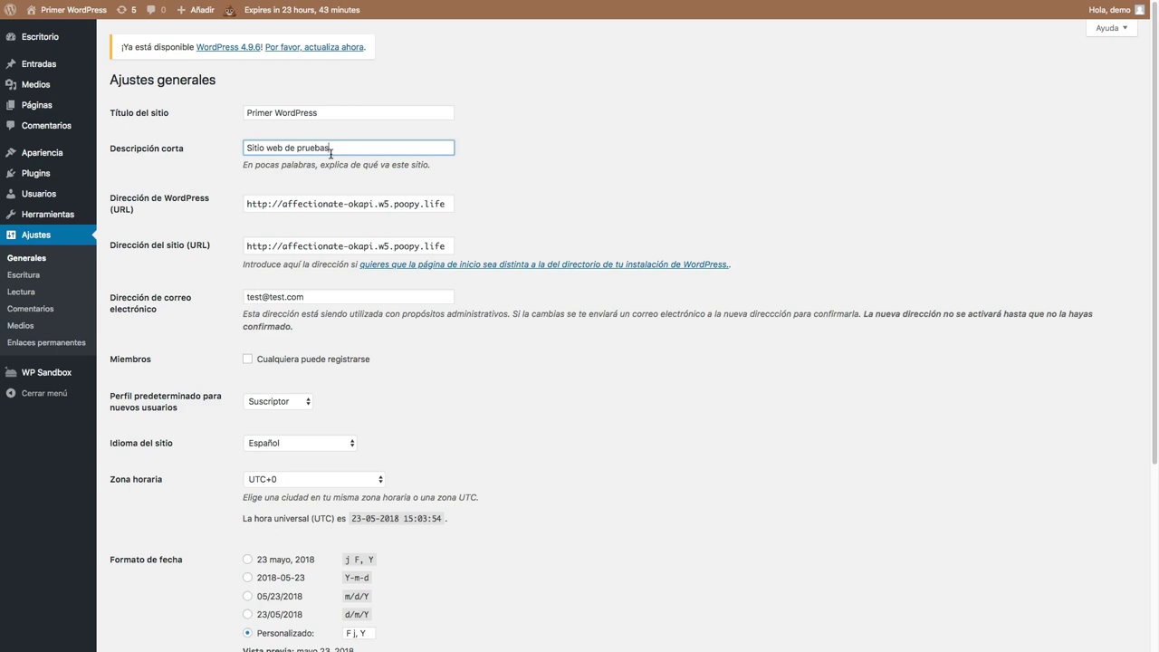
pyautogui.moveTo(245, 204); pyautogui.dragTo(465, 205)
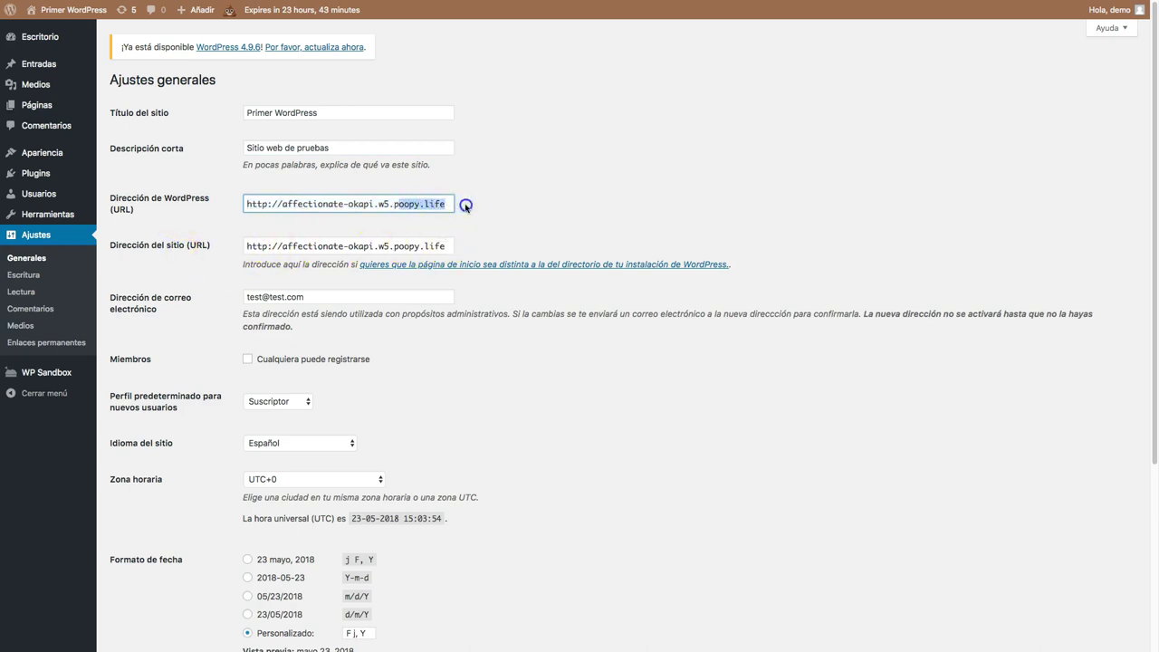
pyautogui.tripleClick(412, 246)
pyautogui.moveTo(416, 245); pyautogui.dragTo(453, 246)
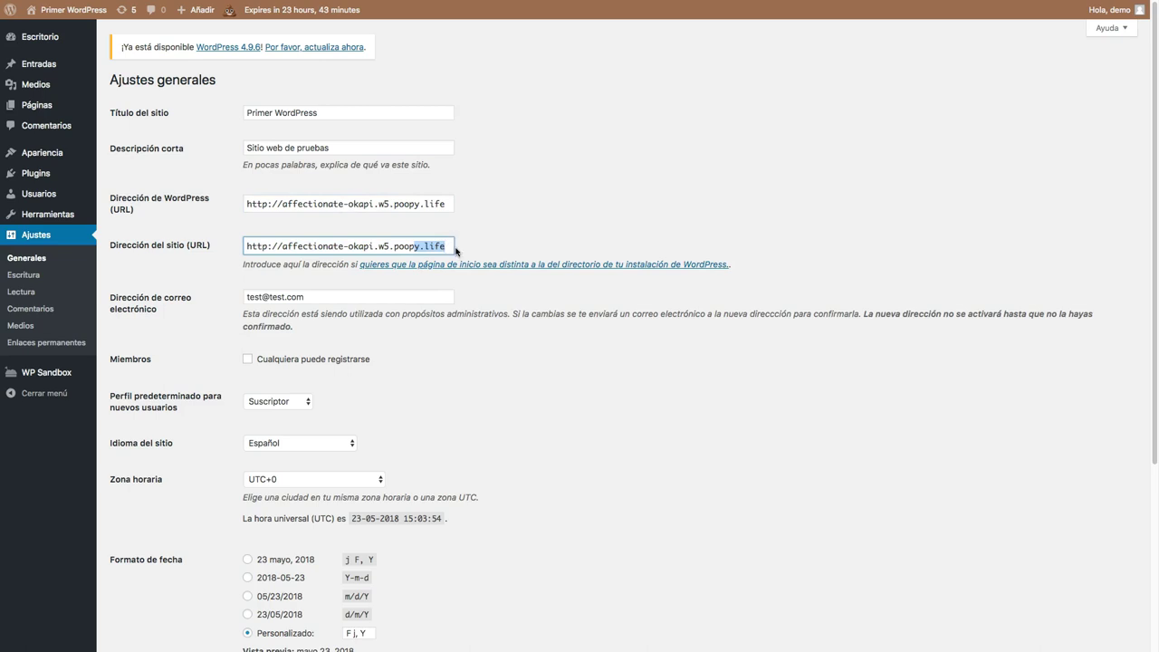
pyautogui.click(168, 252)
pyautogui.tripleClick(299, 297)
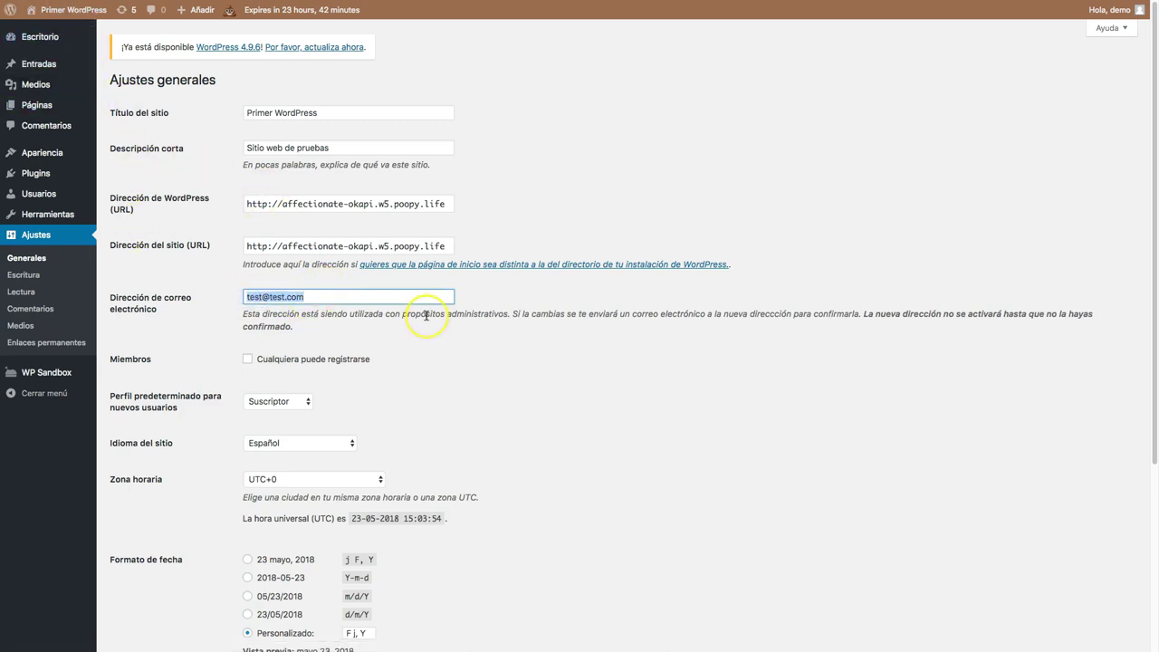
# Allow anyone to register as a member of the site
pyautogui.doubleClick(141, 360)
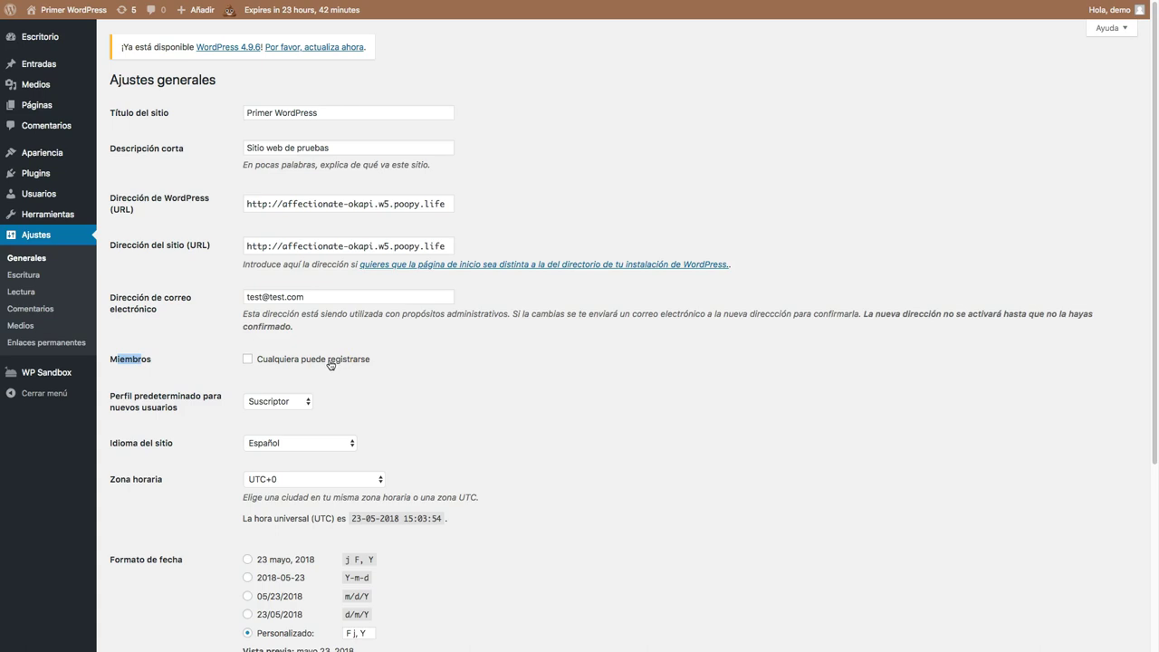
pyautogui.click(248, 361)
pyautogui.click(248, 360)
pyautogui.click(267, 361)
# Keep Suscriptor as the default role for new users and disable open registration for the site
pyautogui.moveTo(132, 396); pyautogui.dragTo(207, 407)
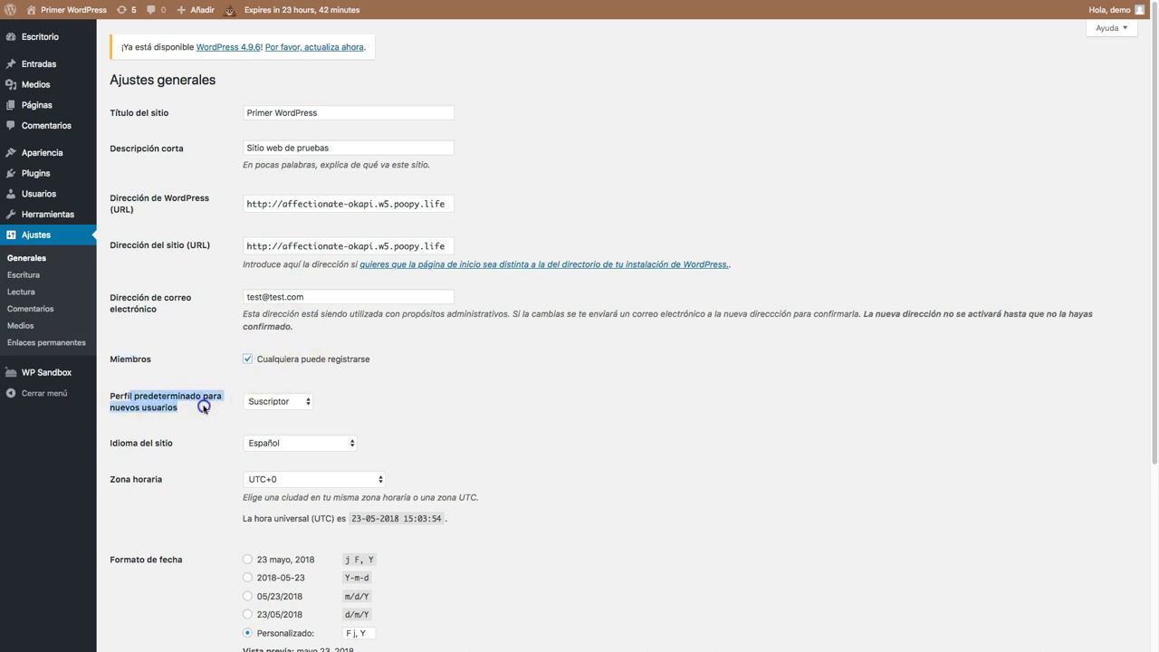
pyautogui.click(284, 401)
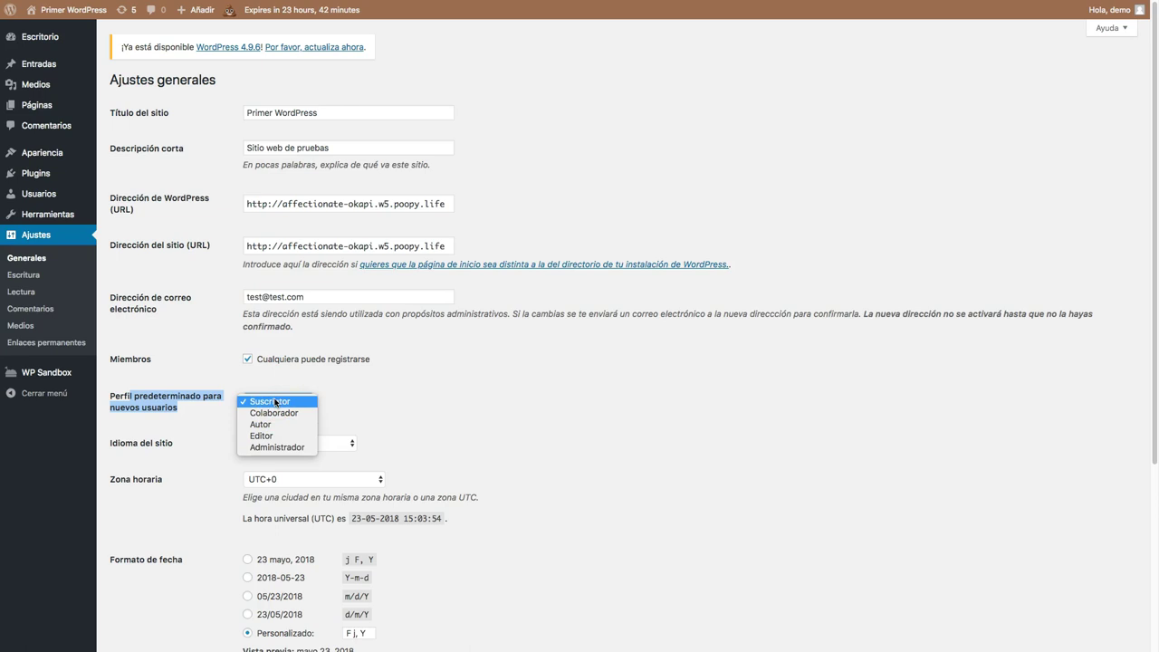
pyautogui.click(314, 402)
pyautogui.click(370, 376)
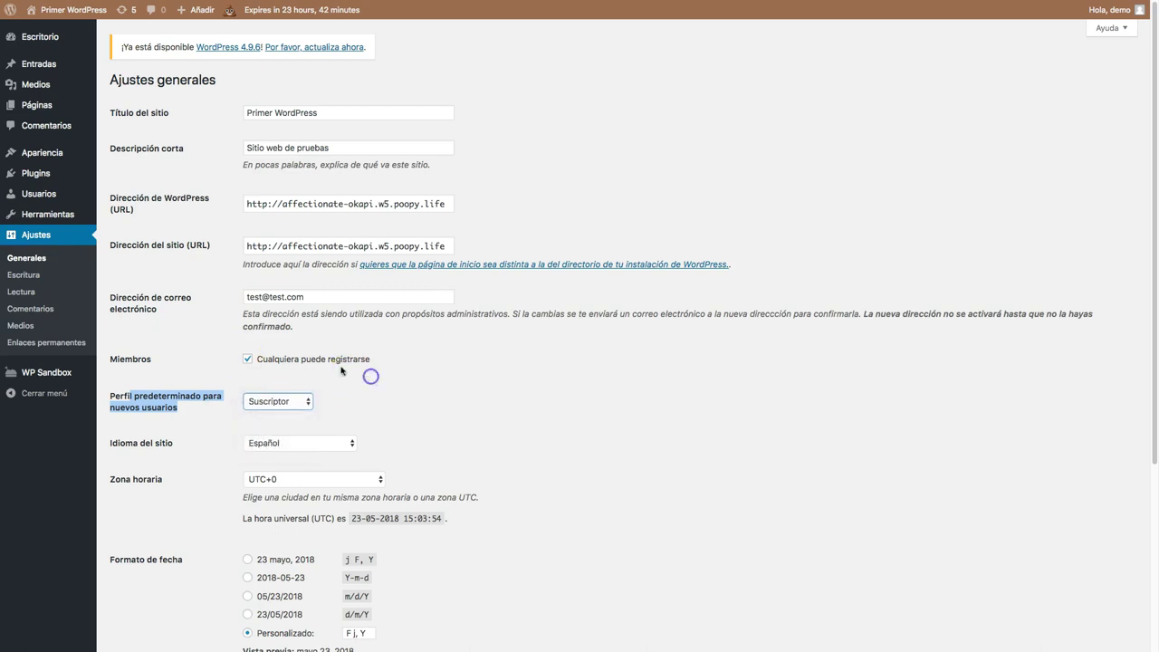
pyautogui.click(291, 360)
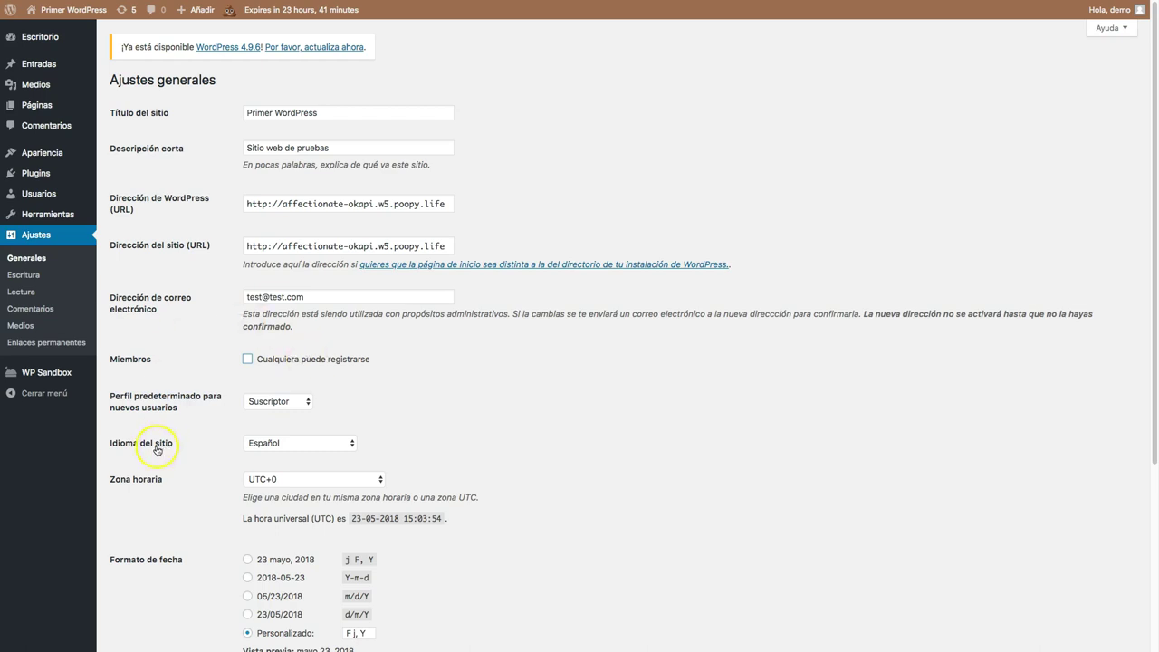
# Set the site's time zone to the city of Madrid in the general settings
pyautogui.scroll(-3, 291, 440)
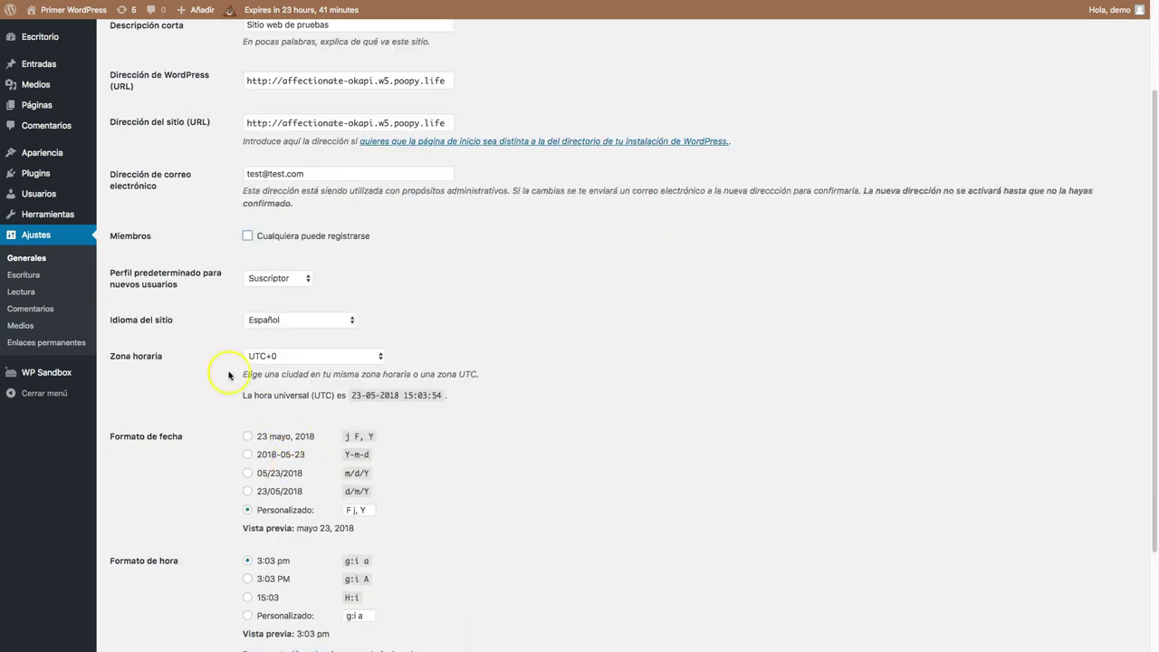
pyautogui.moveTo(299, 379); pyautogui.dragTo(470, 373)
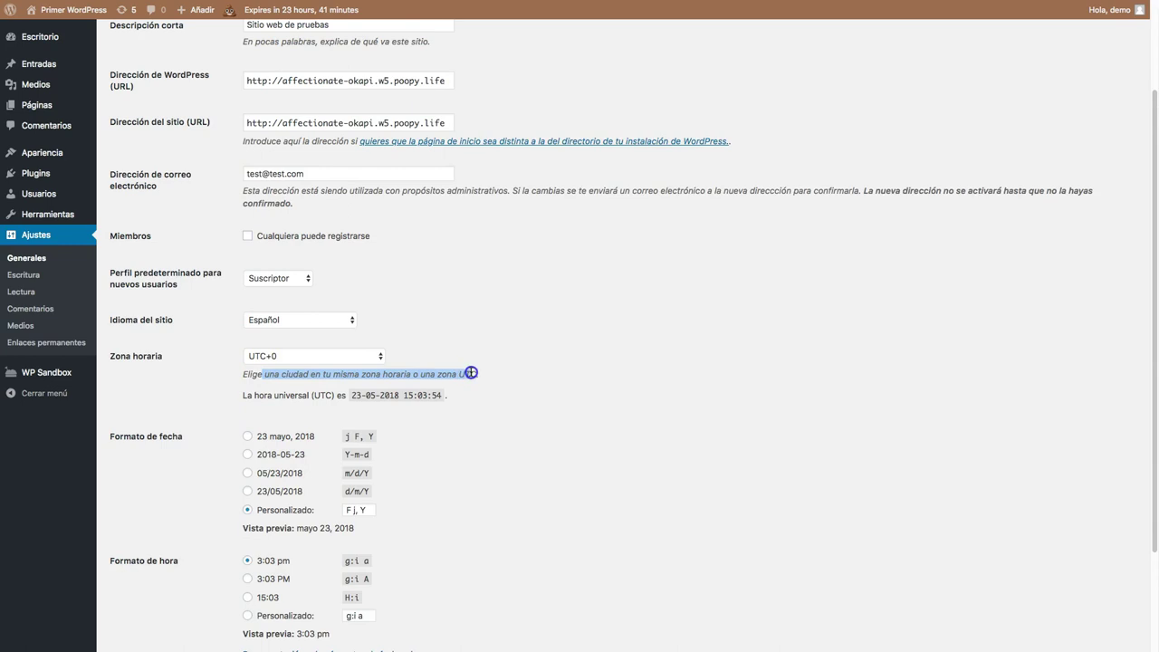
pyautogui.click(313, 356)
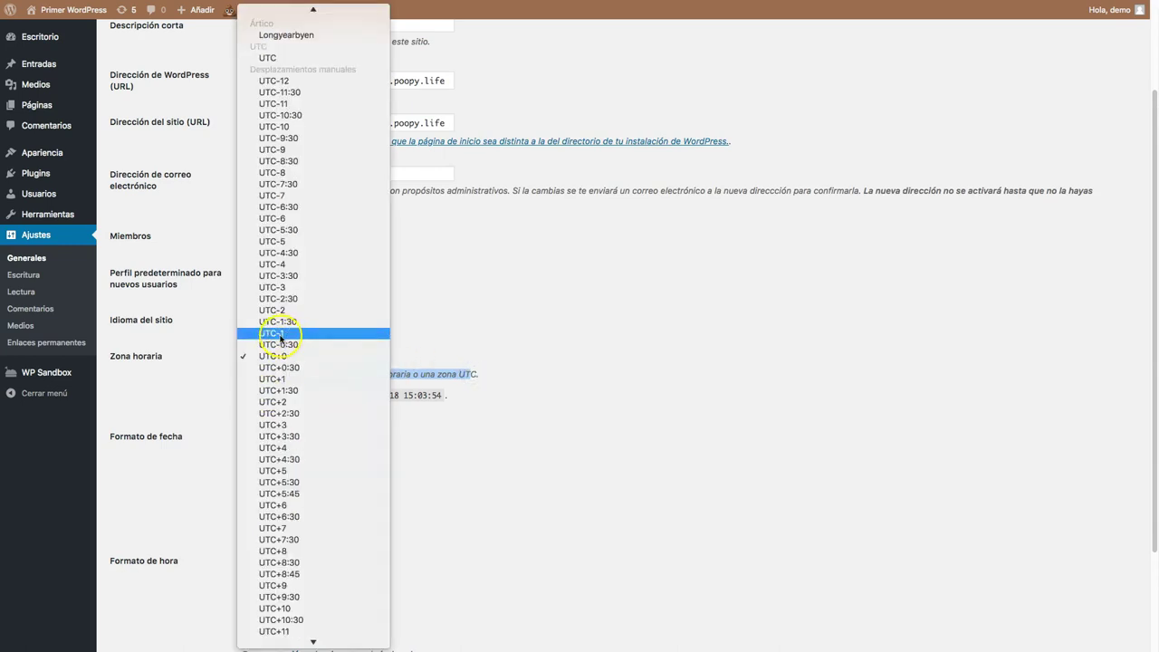
pyautogui.scroll(8, 282, 349)
pyautogui.scroll(20, 285, 362)
pyautogui.scroll(4, 285, 362)
pyautogui.scroll(13, 285, 360)
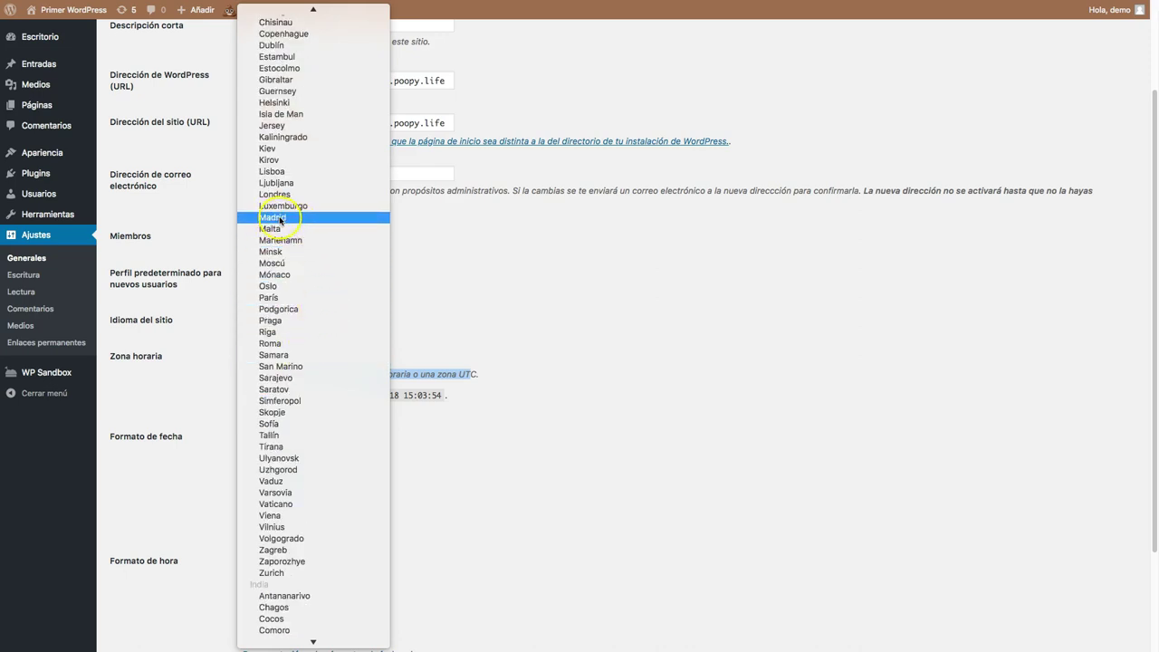
pyautogui.click(276, 217)
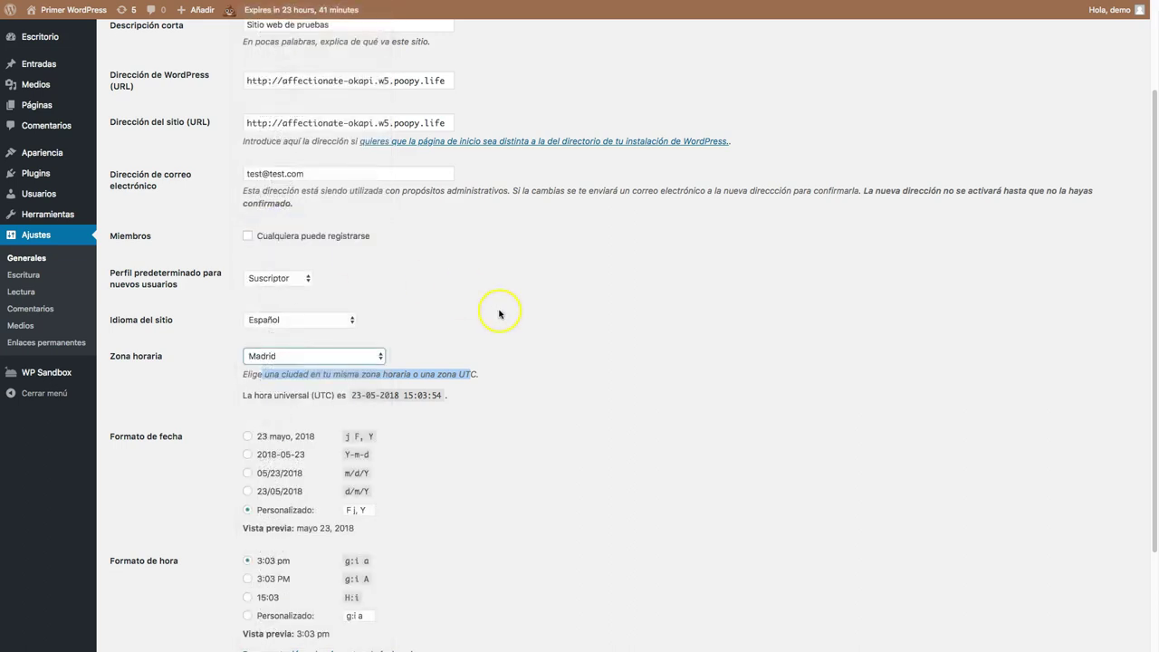
# Set the date format to d/m/Y and the time format to the 24-hour H:i option
pyautogui.scroll(-3, 510, 447)
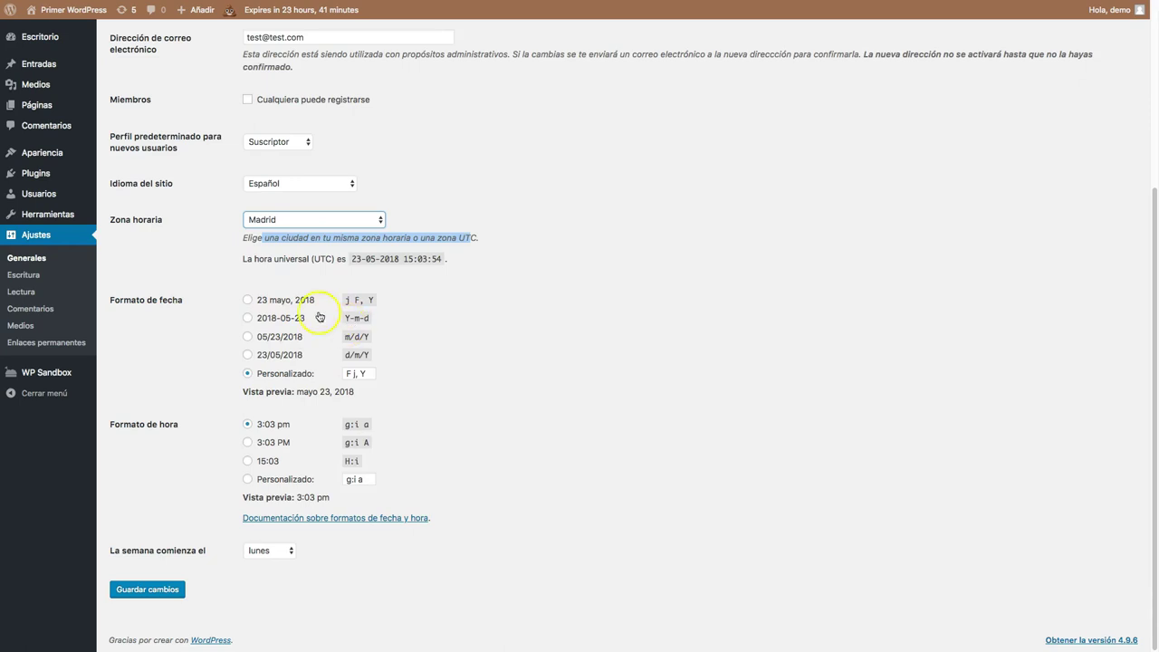
pyautogui.click(315, 372)
pyautogui.click(271, 354)
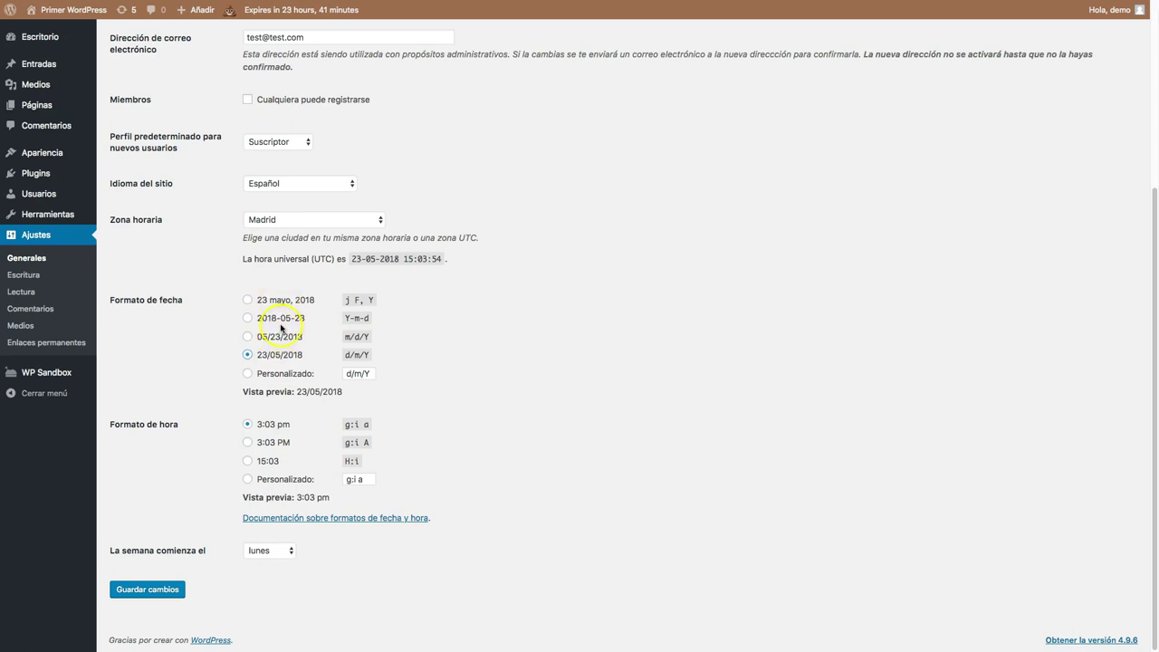
pyautogui.click(262, 462)
# Keep lunes as the first day of the week and save the general settings
pyautogui.click(272, 550)
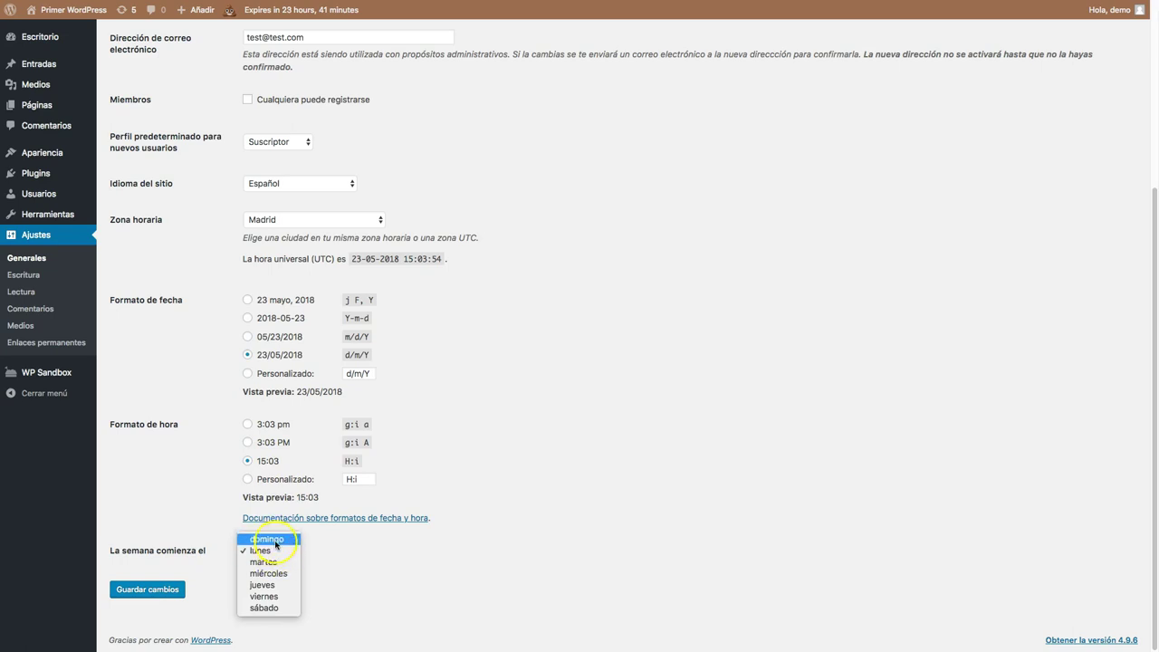
pyautogui.click(268, 550)
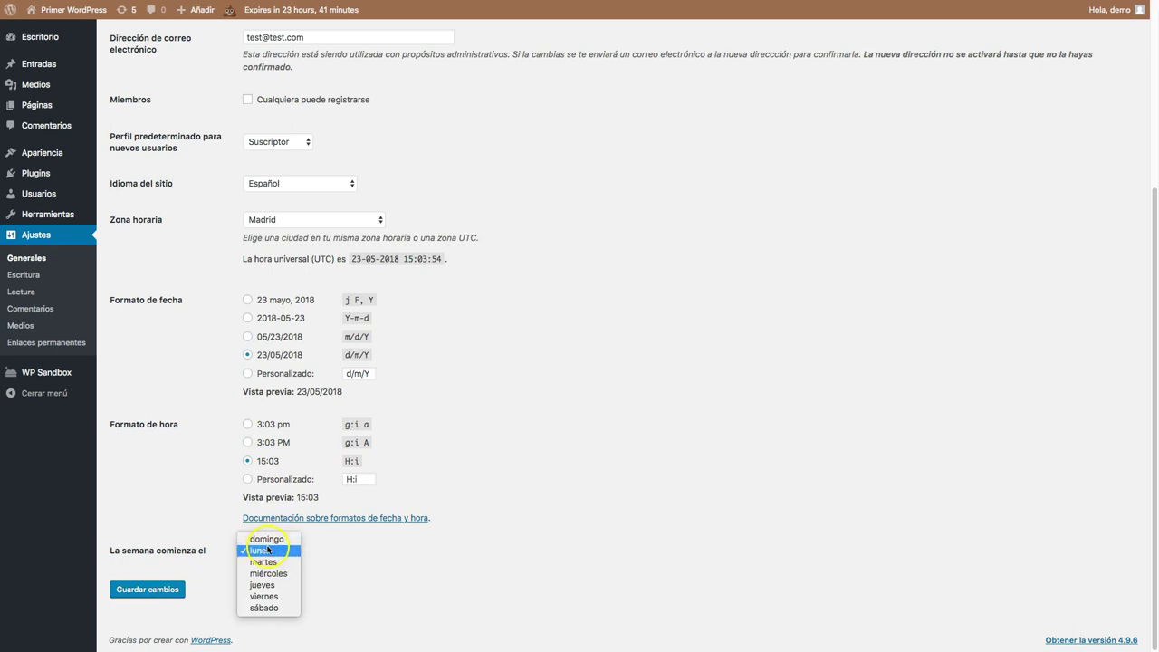
pyautogui.click(176, 595)
pyautogui.click(151, 597)
pyautogui.click(151, 595)
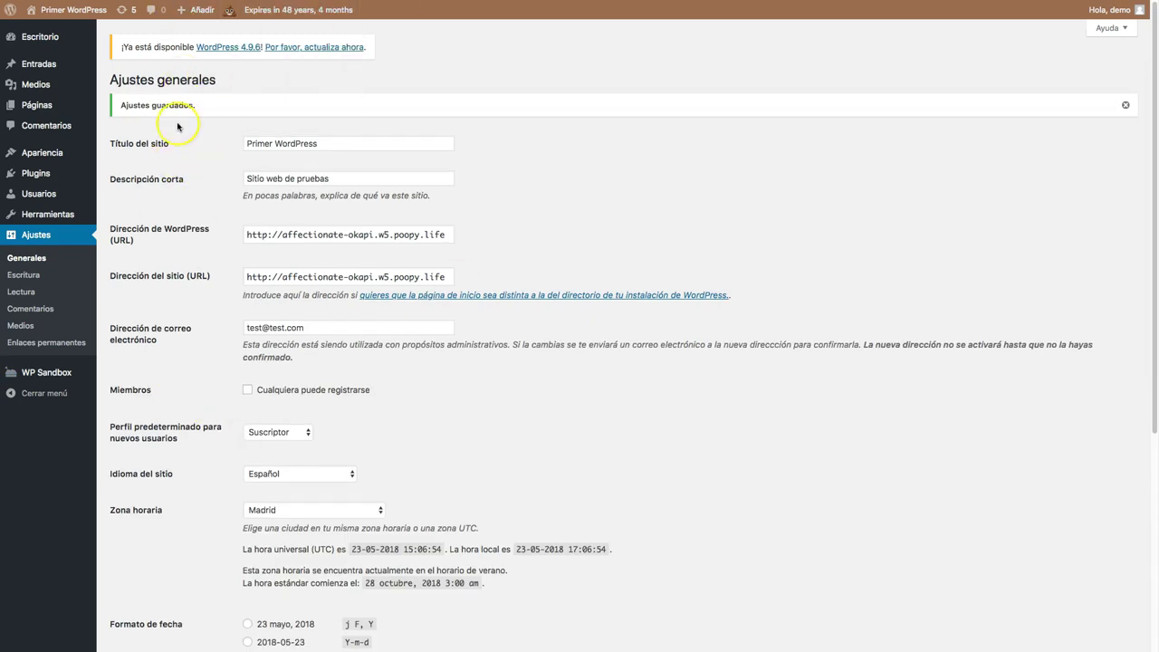
# Open the writing settings and check which default categories are available for posts
pyautogui.click(27, 279)
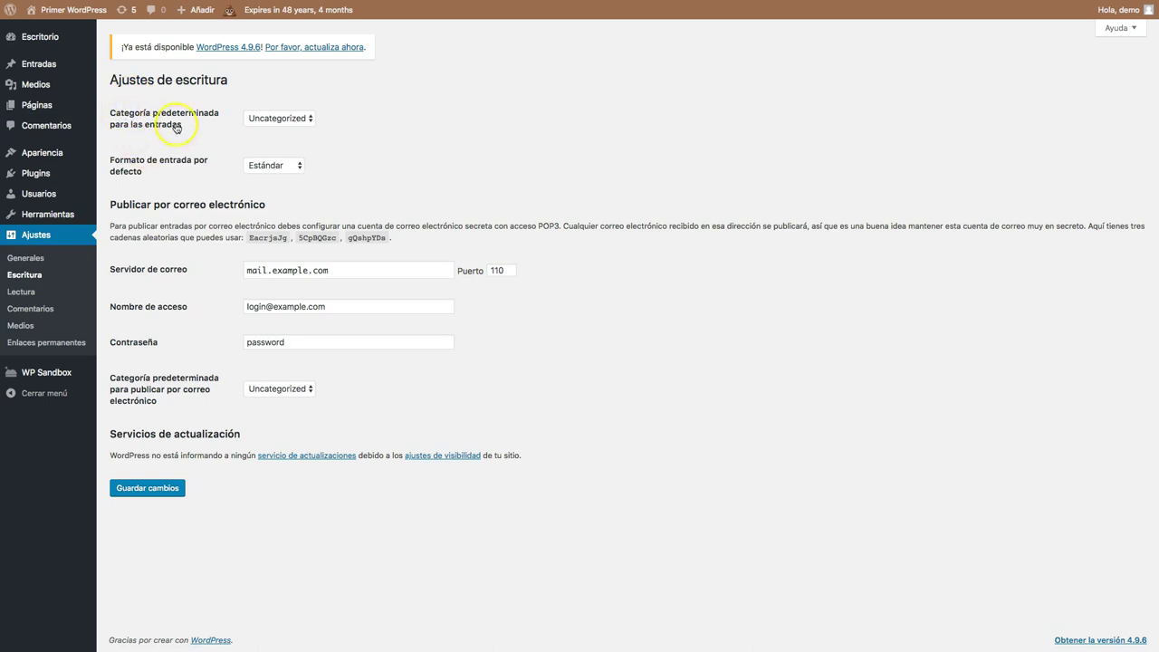
pyautogui.moveTo(38, 75)
pyautogui.click(279, 118)
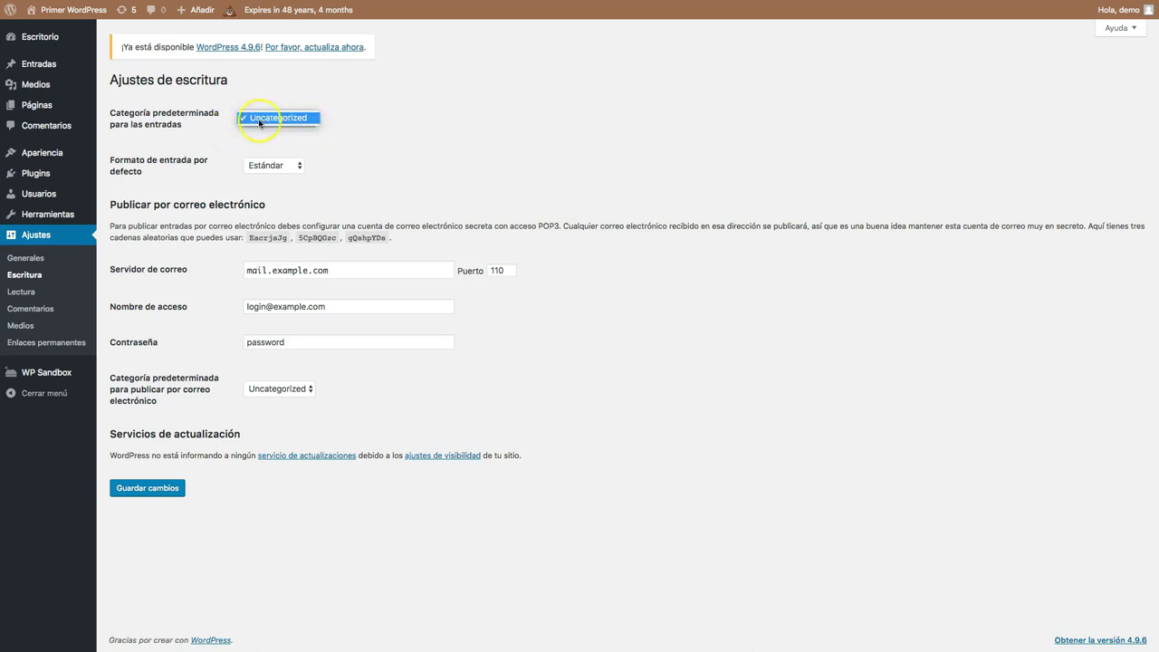
pyautogui.click(90, 69)
# Add a new post category named "Coches"
pyautogui.moveTo(57, 61)
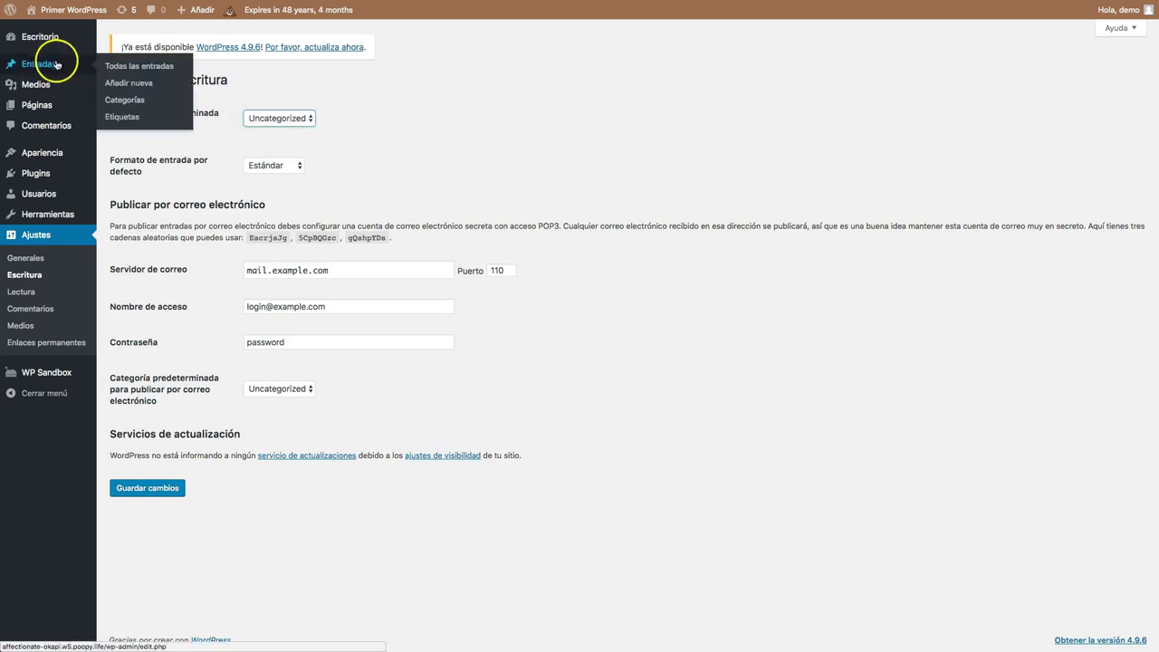
pyautogui.click(128, 105)
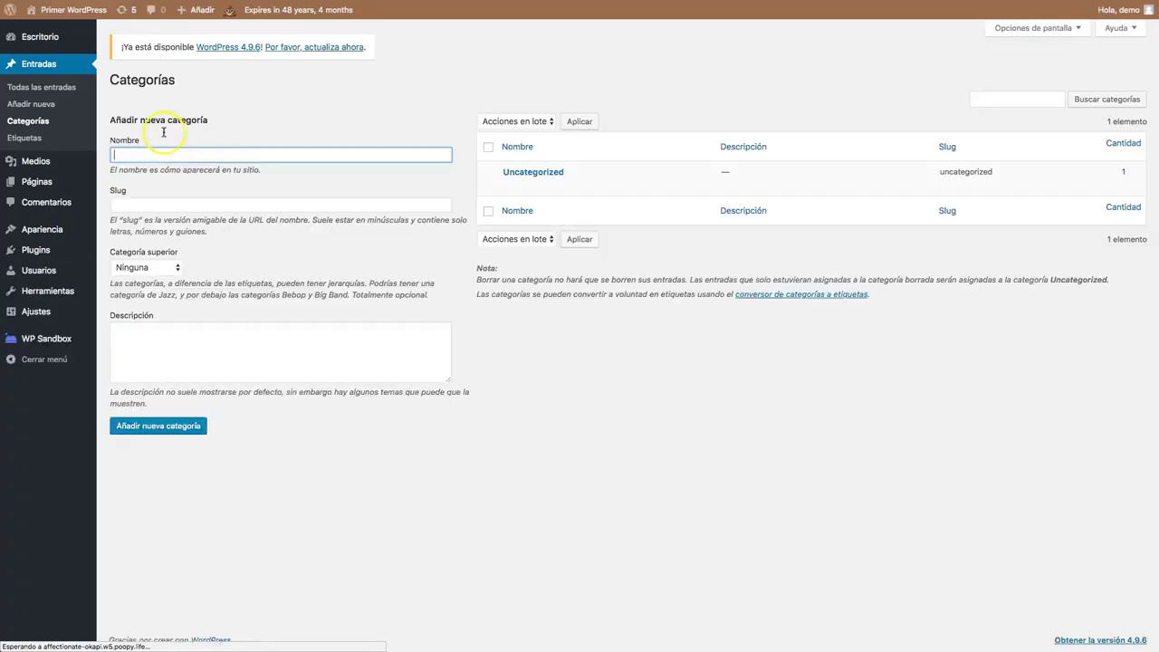
pyautogui.click(147, 155)
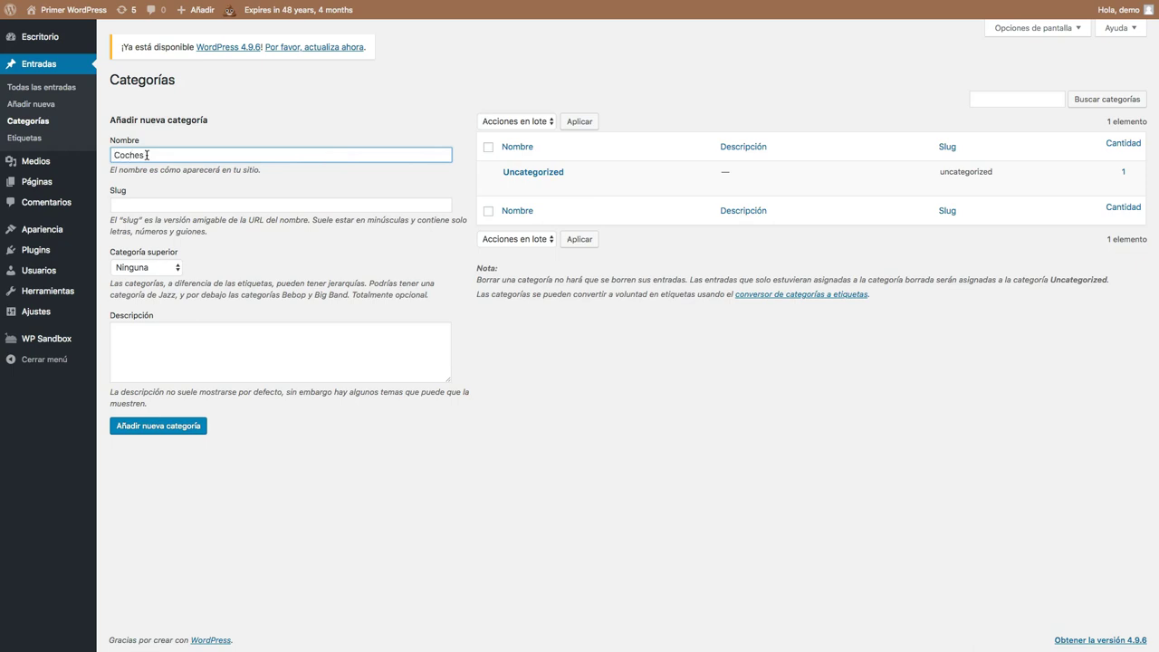
pyautogui.click(162, 426)
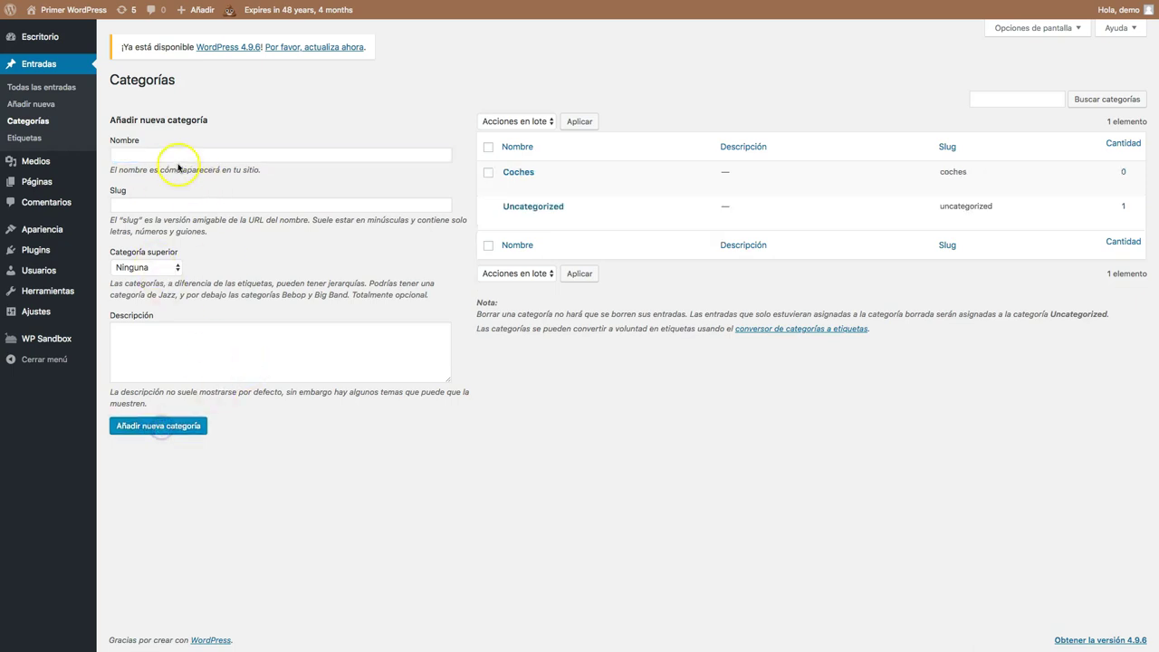
# Set the default post category to Coches in the writing settings and keep Estándar as the default post format
pyautogui.moveTo(40, 299)
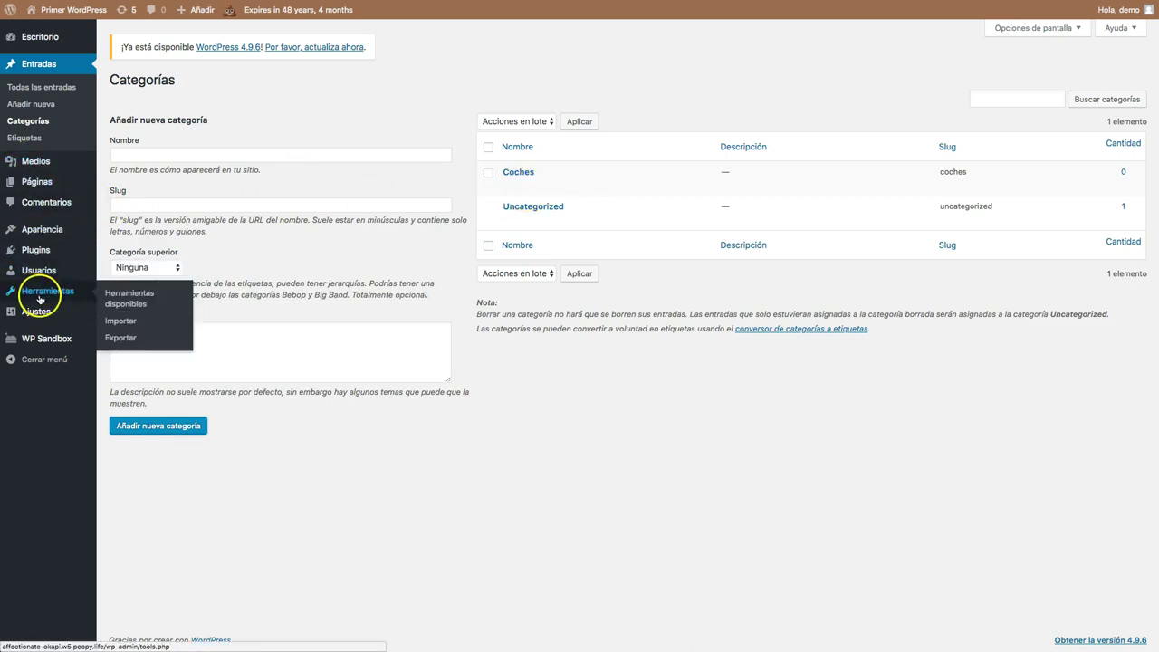
pyautogui.click(137, 330)
pyautogui.click(272, 118)
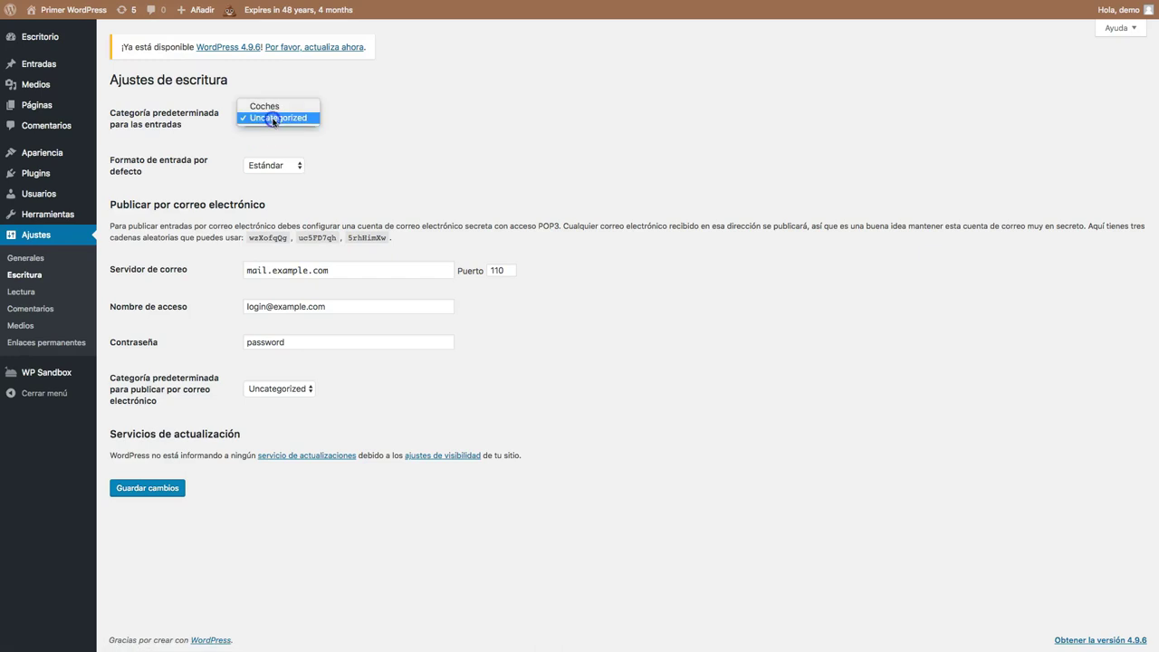
pyautogui.click(266, 106)
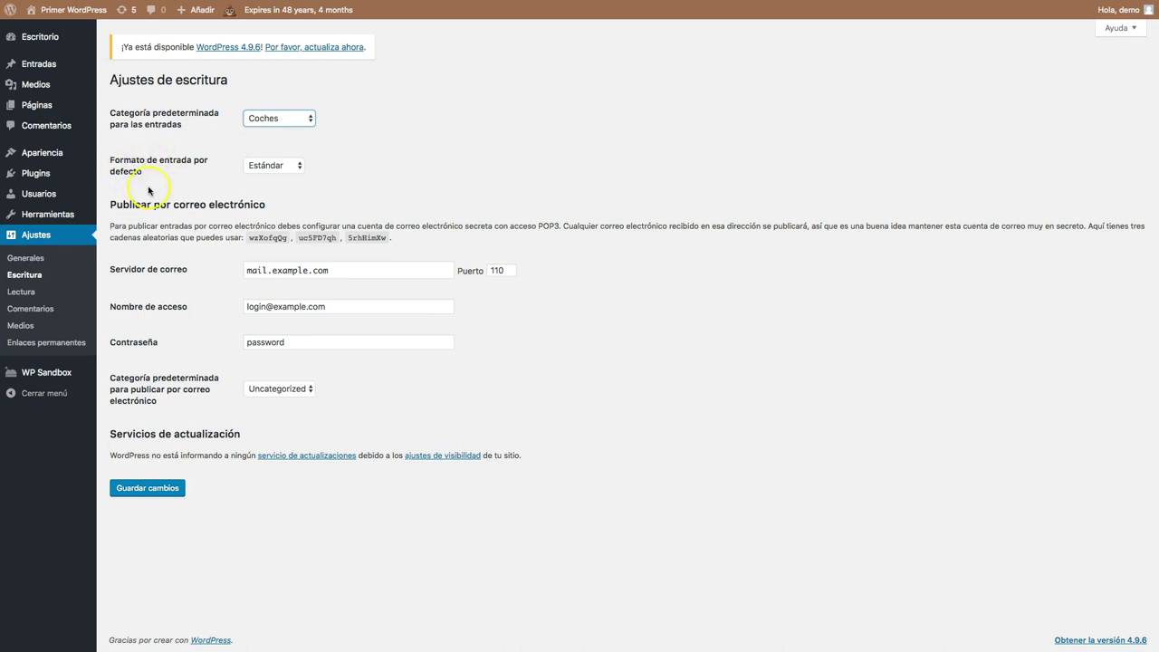
pyautogui.click(271, 165)
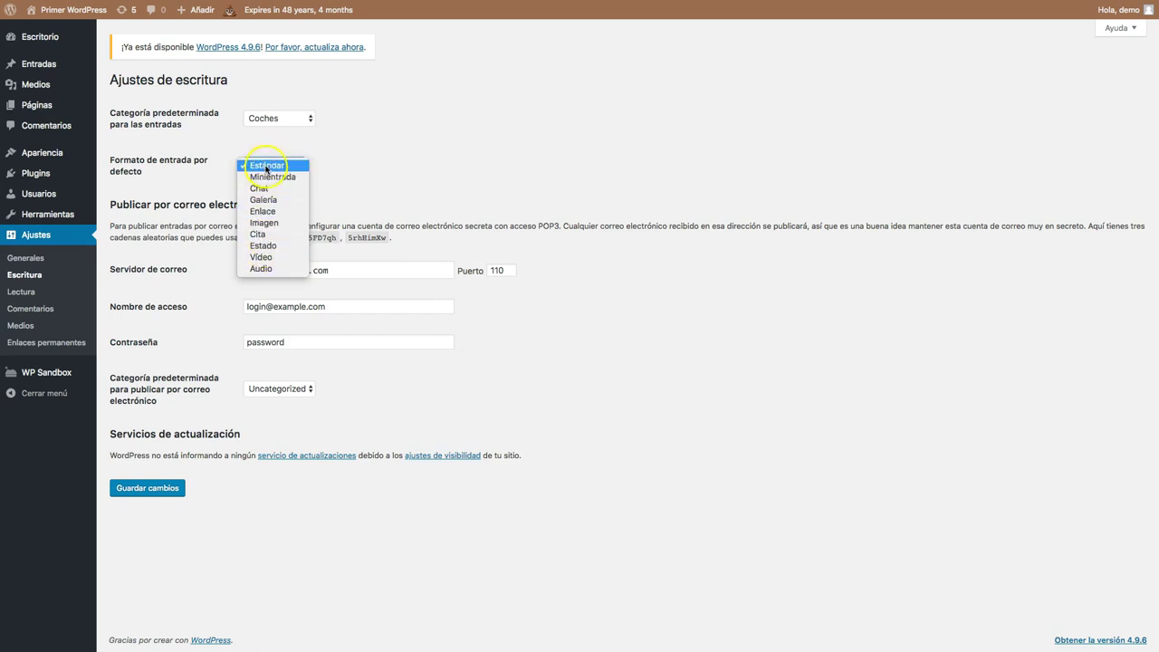
pyautogui.click(421, 166)
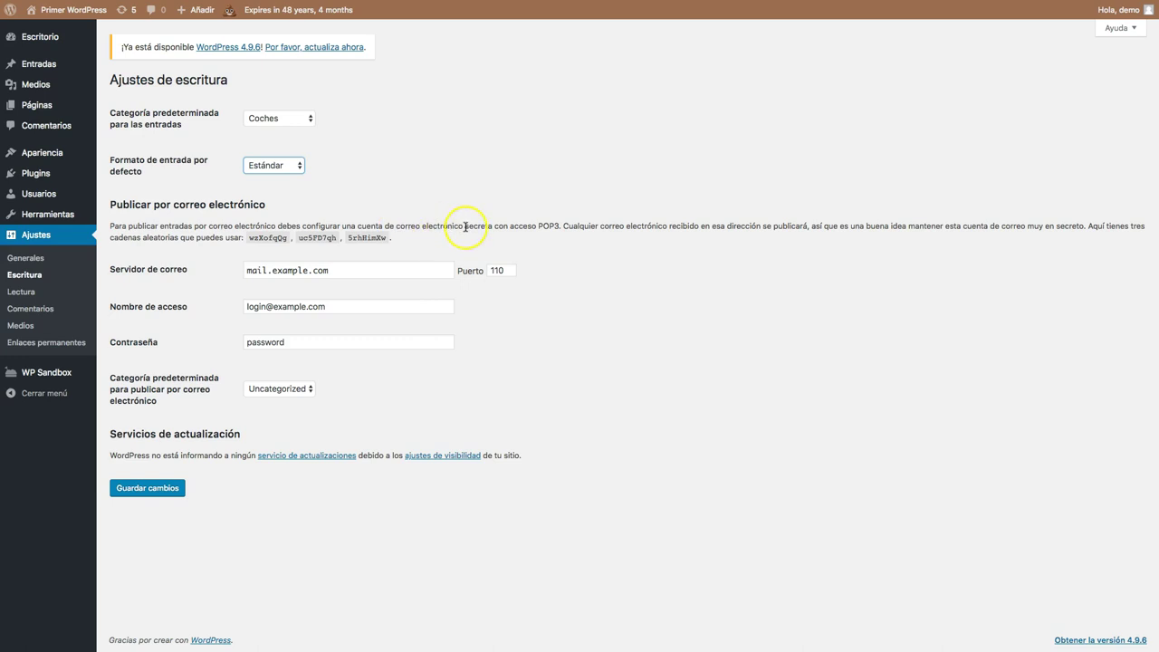
# Examine the publish-by-email settings, including the POP3 requirement, mail server, port, login fields and default mail category
pyautogui.moveTo(538, 227); pyautogui.dragTo(558, 226)
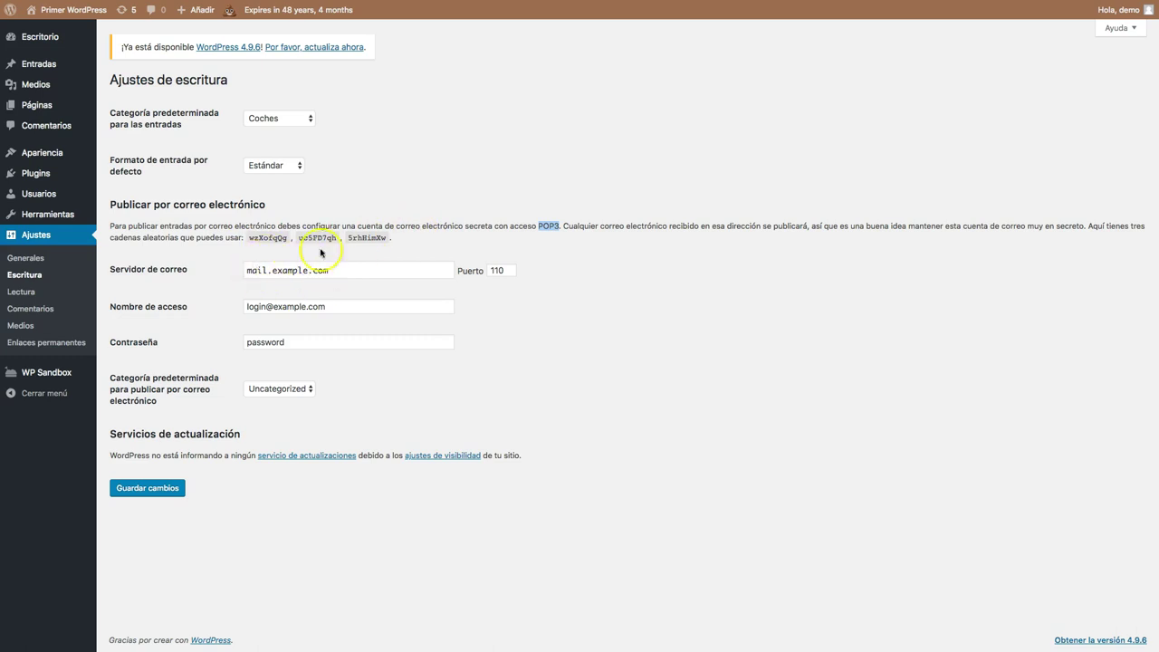
pyautogui.moveTo(328, 269); pyautogui.dragTo(217, 270)
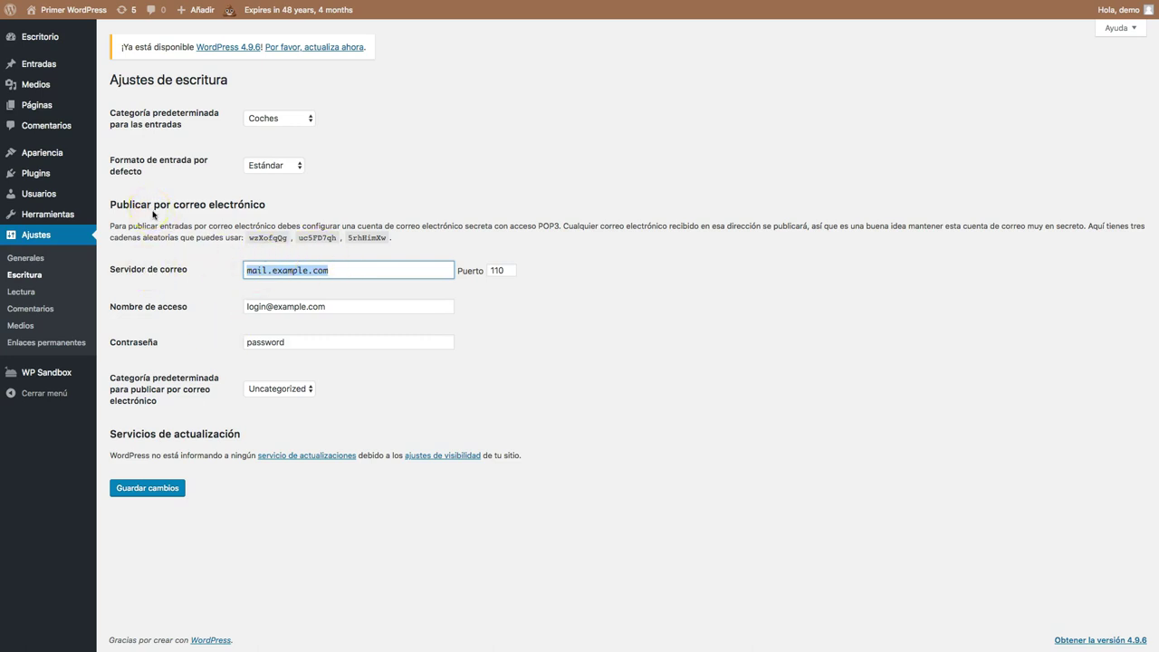
pyautogui.click(267, 390)
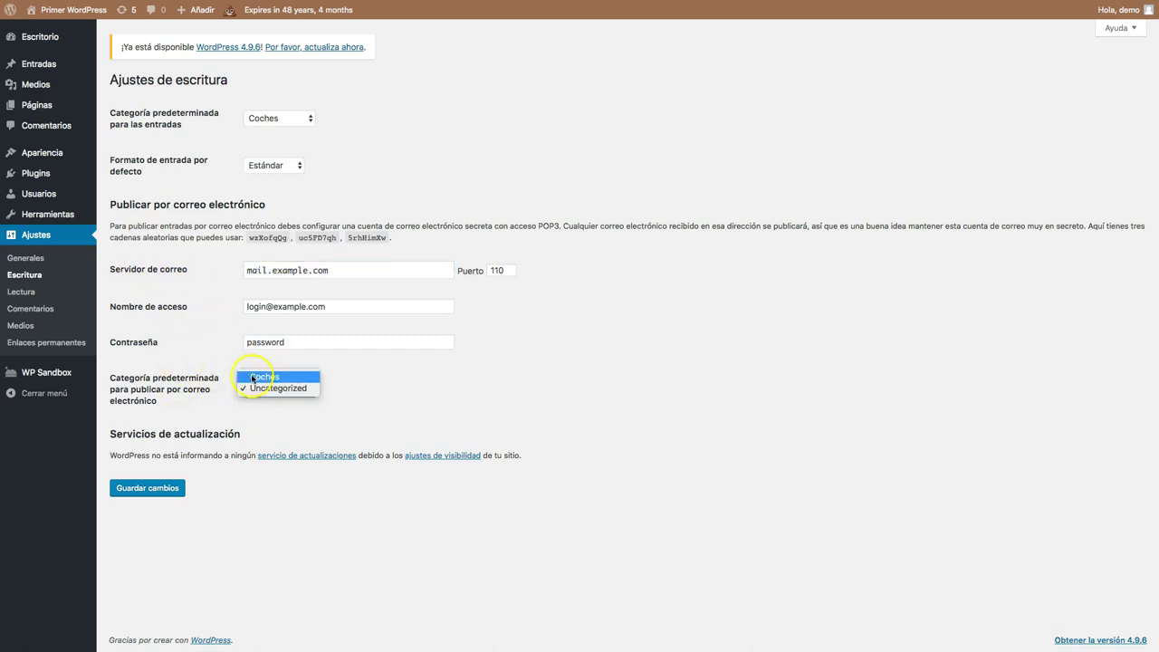
pyautogui.click(298, 305)
pyautogui.click(310, 296)
pyautogui.click(408, 263)
pyautogui.moveTo(503, 270); pyautogui.dragTo(482, 269)
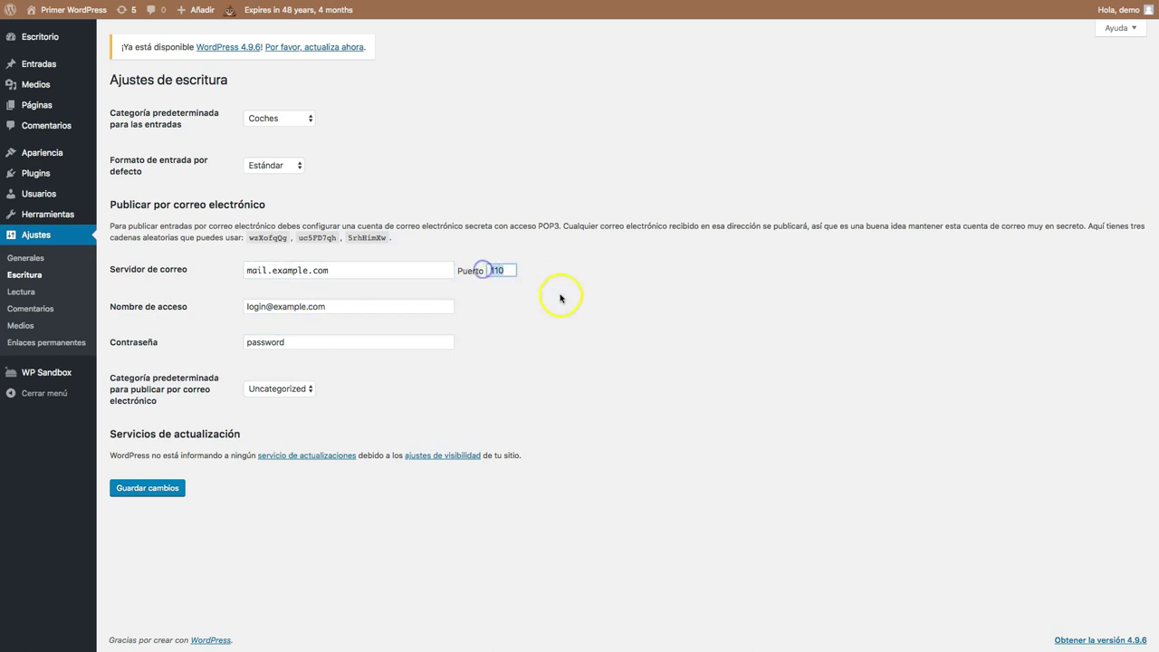
pyautogui.click(543, 222)
pyautogui.moveTo(543, 223); pyautogui.dragTo(564, 223)
pyautogui.click(573, 230)
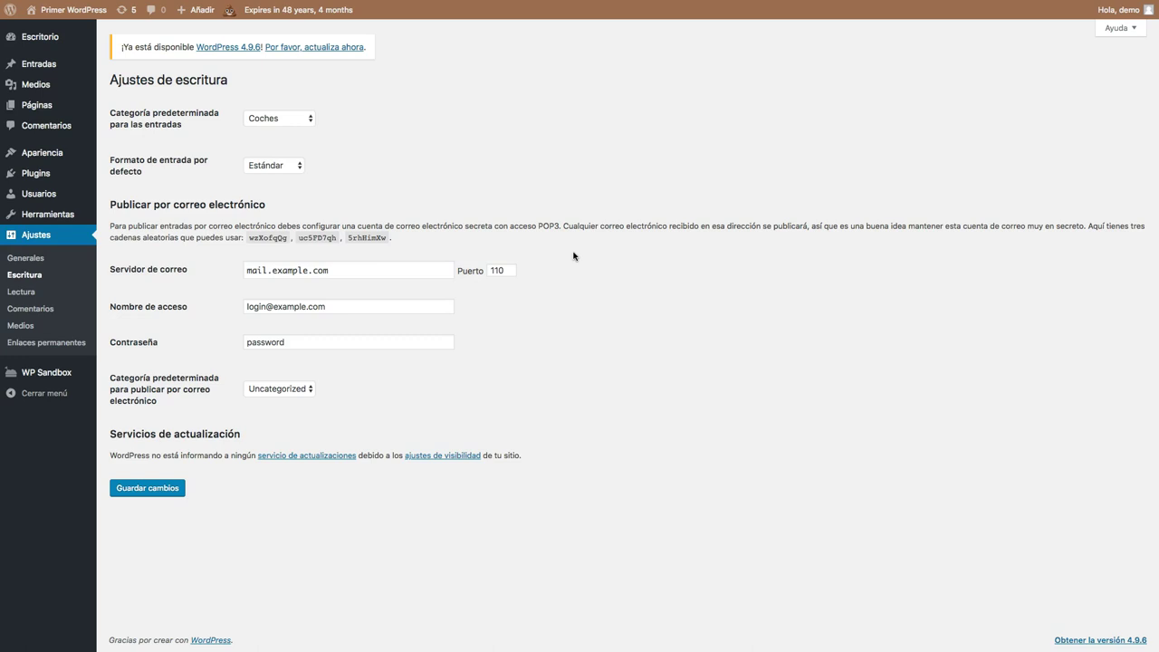
pyautogui.moveTo(534, 226); pyautogui.dragTo(560, 229)
pyautogui.click(559, 238)
pyautogui.moveTo(350, 238); pyautogui.dragTo(393, 244)
pyautogui.click(569, 227)
pyautogui.moveTo(111, 205); pyautogui.dragTo(279, 206)
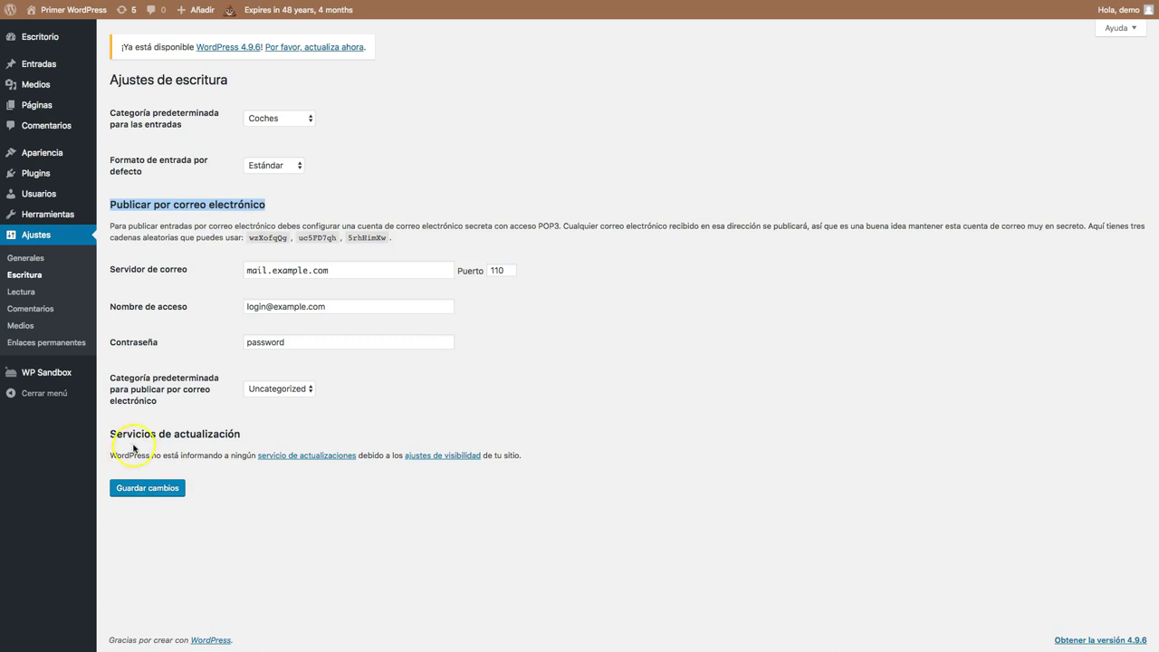
# Save the changes made to the writing settings
pyautogui.click(213, 436)
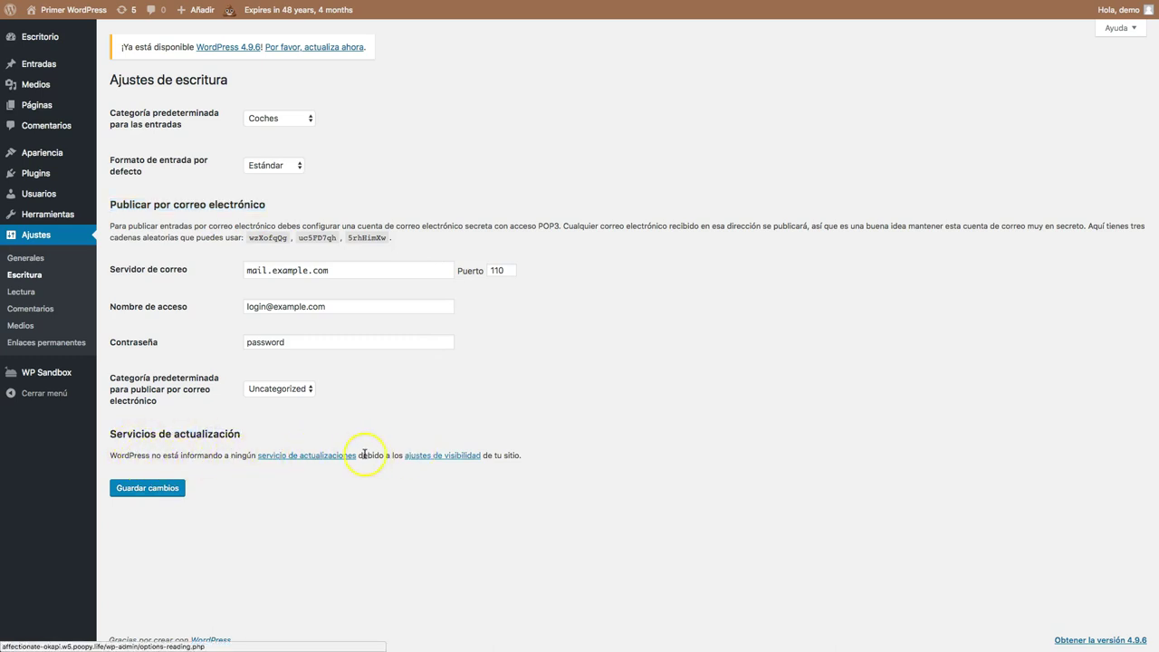
pyautogui.click(136, 487)
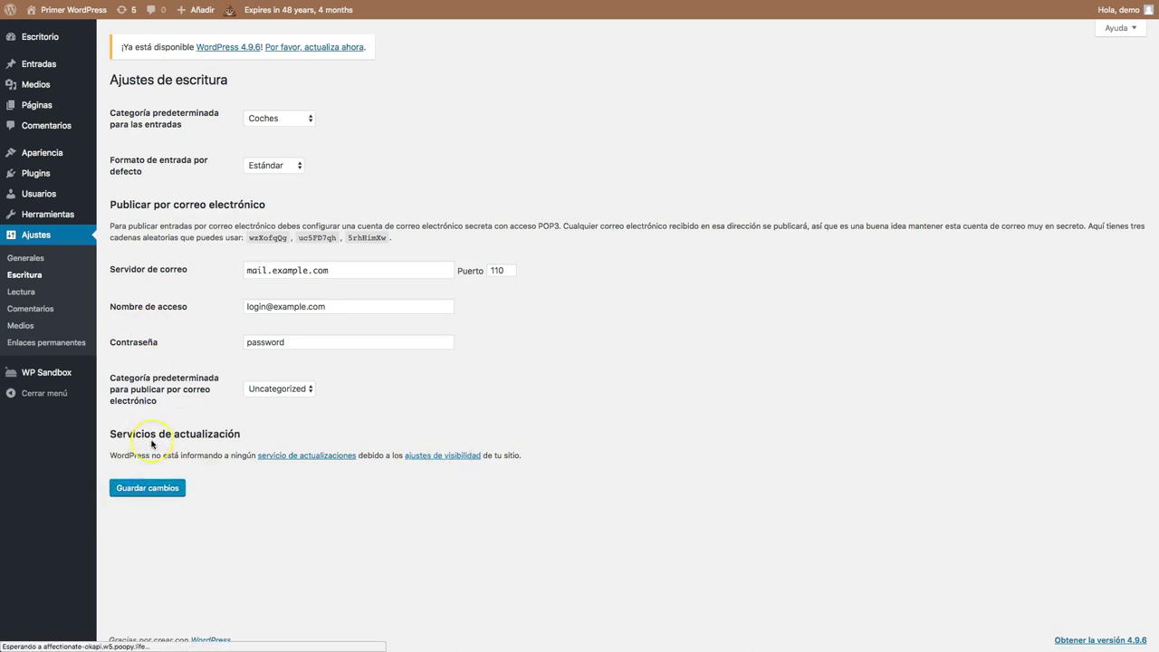
# Stop discouraging search engines from indexing the site in the reading settings and save the changes
pyautogui.click(443, 487)
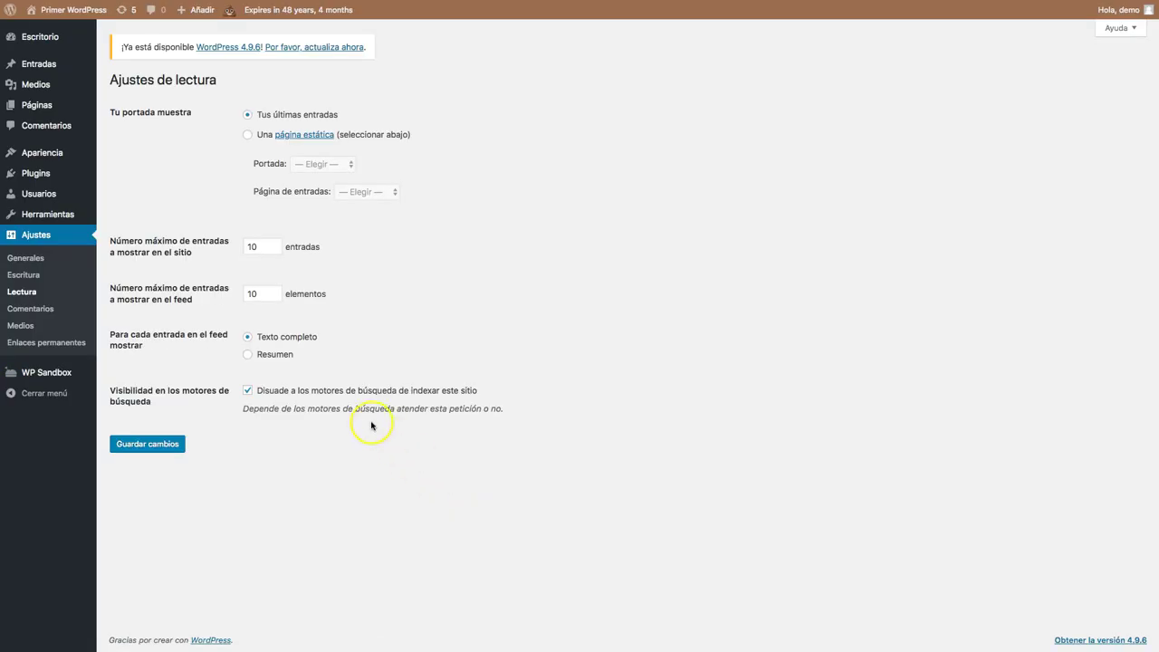
pyautogui.click(250, 391)
pyautogui.click(135, 444)
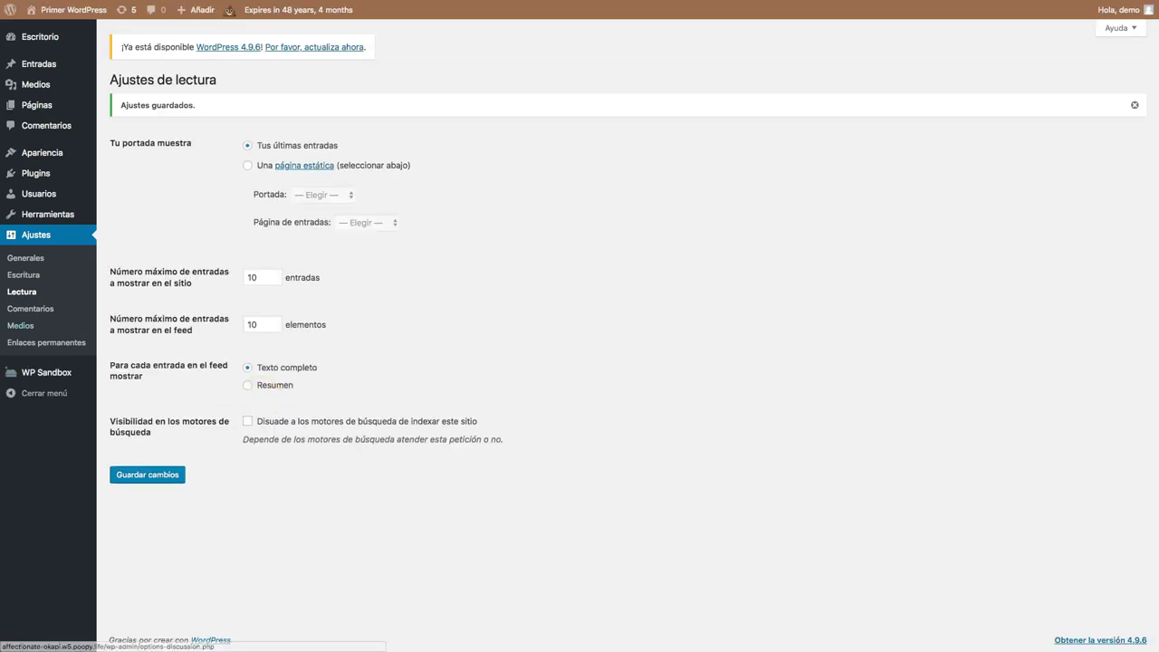
pyautogui.click(25, 275)
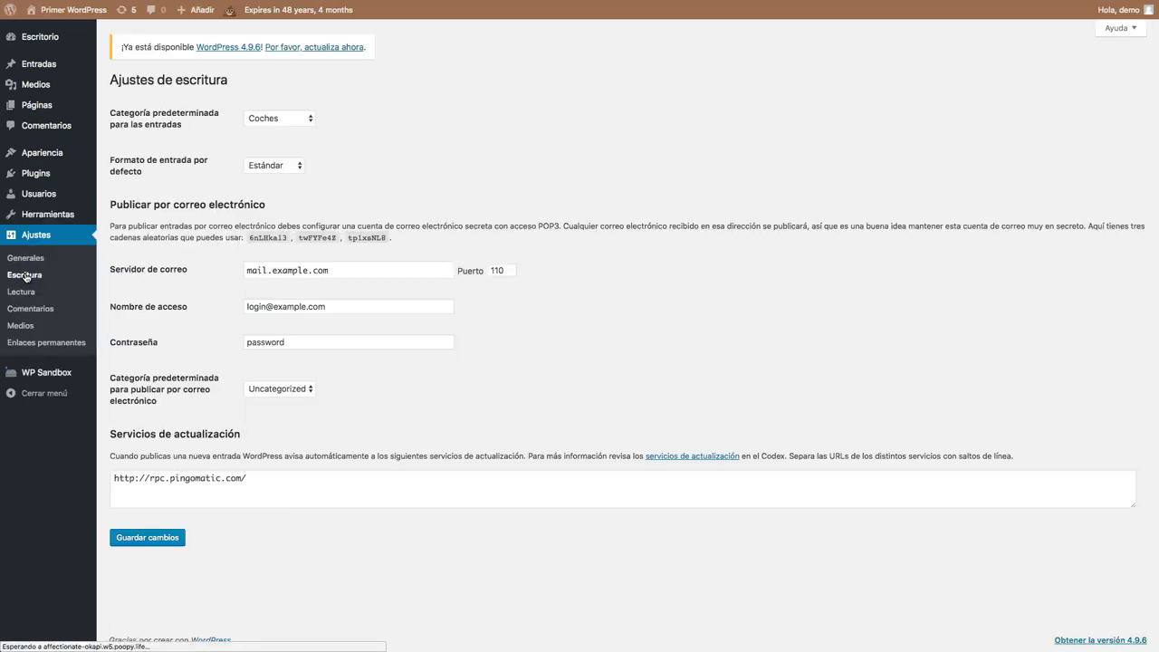
pyautogui.moveTo(254, 479); pyautogui.dragTo(113, 477)
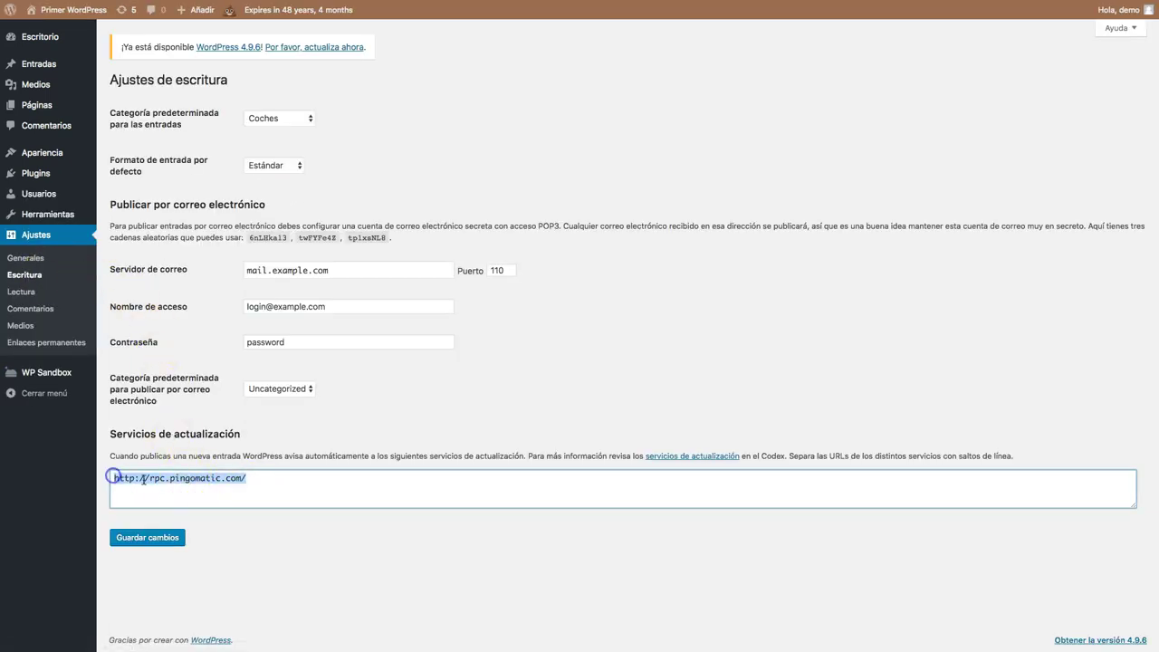
pyautogui.click(166, 476)
pyautogui.moveTo(241, 478); pyautogui.dragTo(113, 477)
pyautogui.click(248, 482)
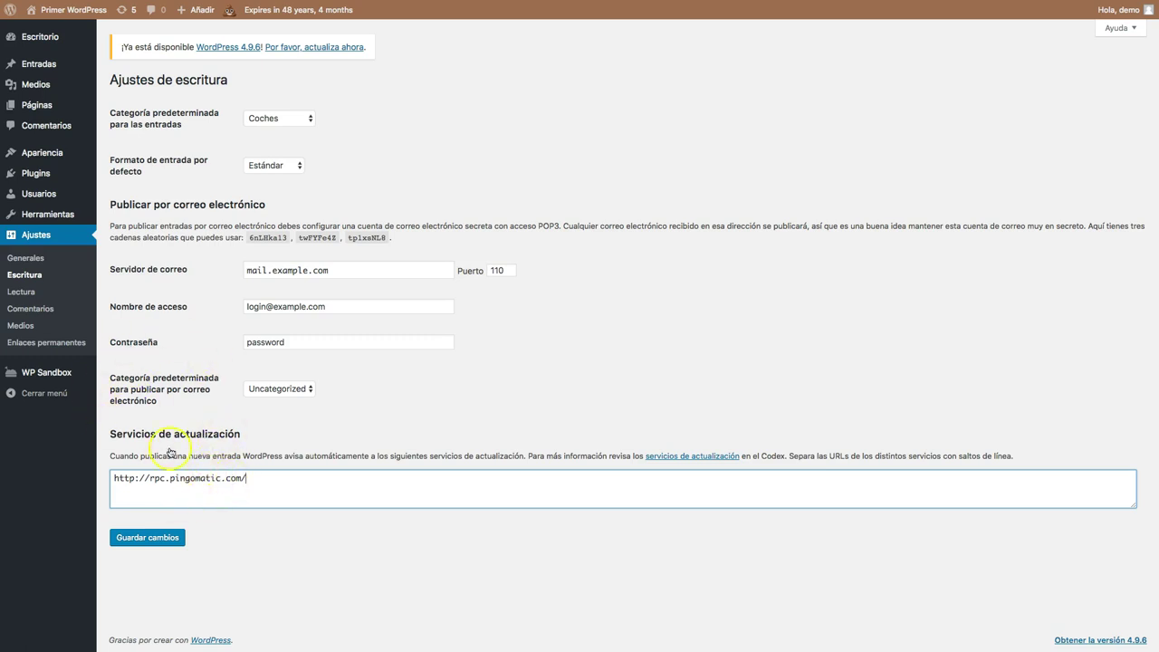
# Set the front page to a static page in the reading settings, using Sample Page as Portada, and save the changes
pyautogui.click(23, 292)
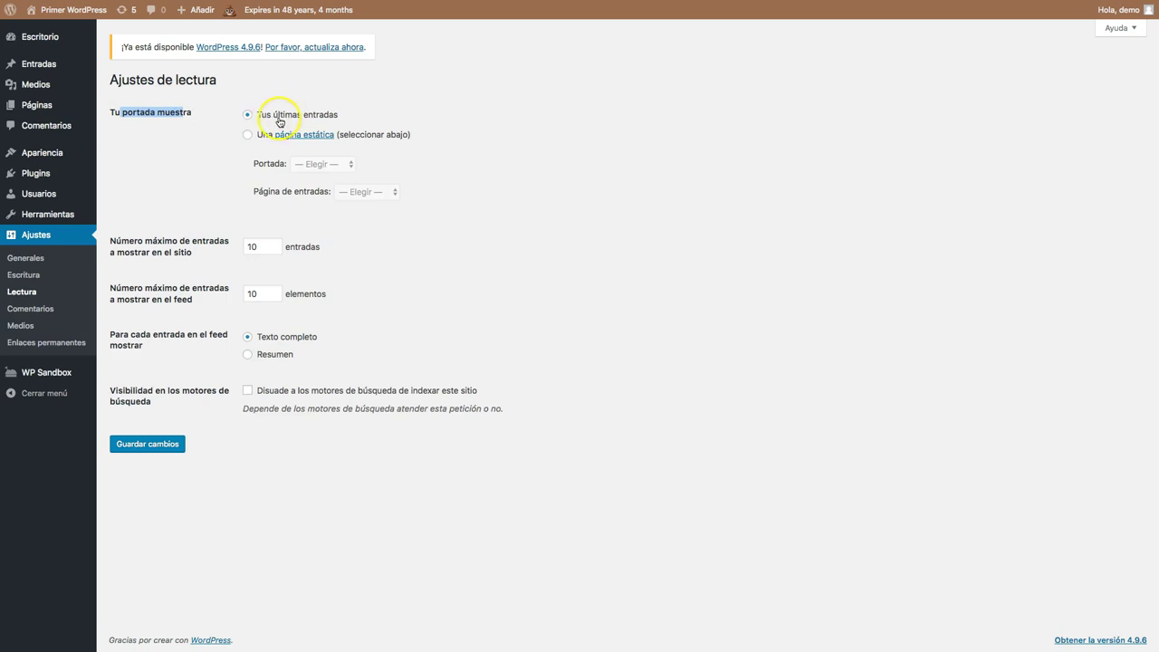
pyautogui.click(248, 135)
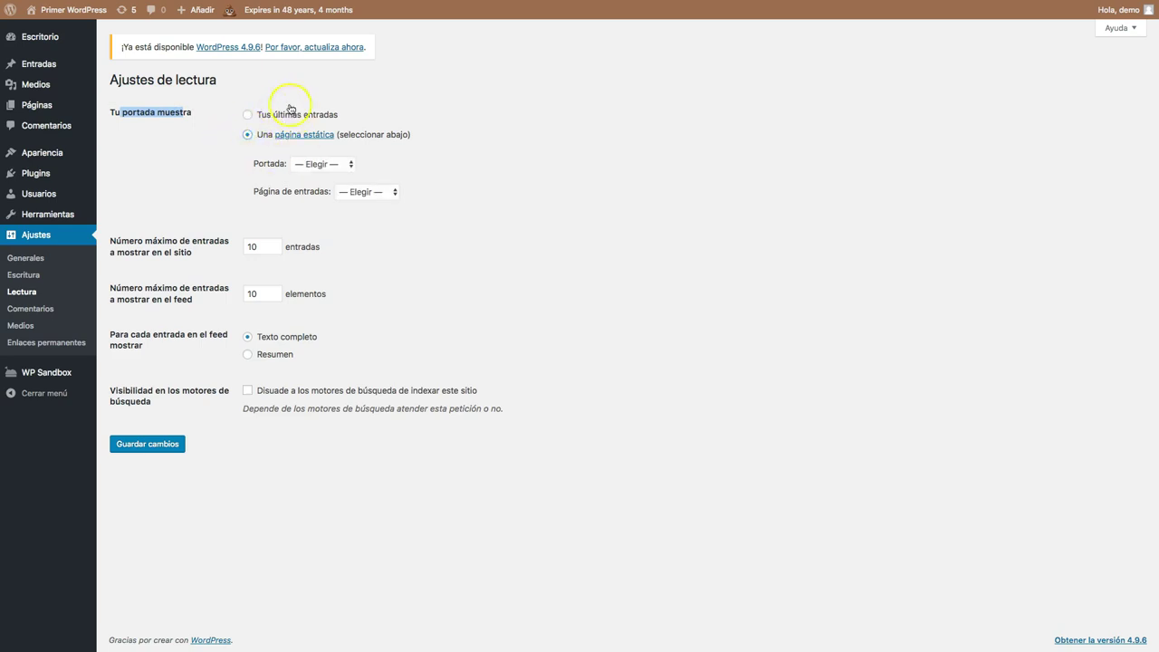
pyautogui.click(312, 164)
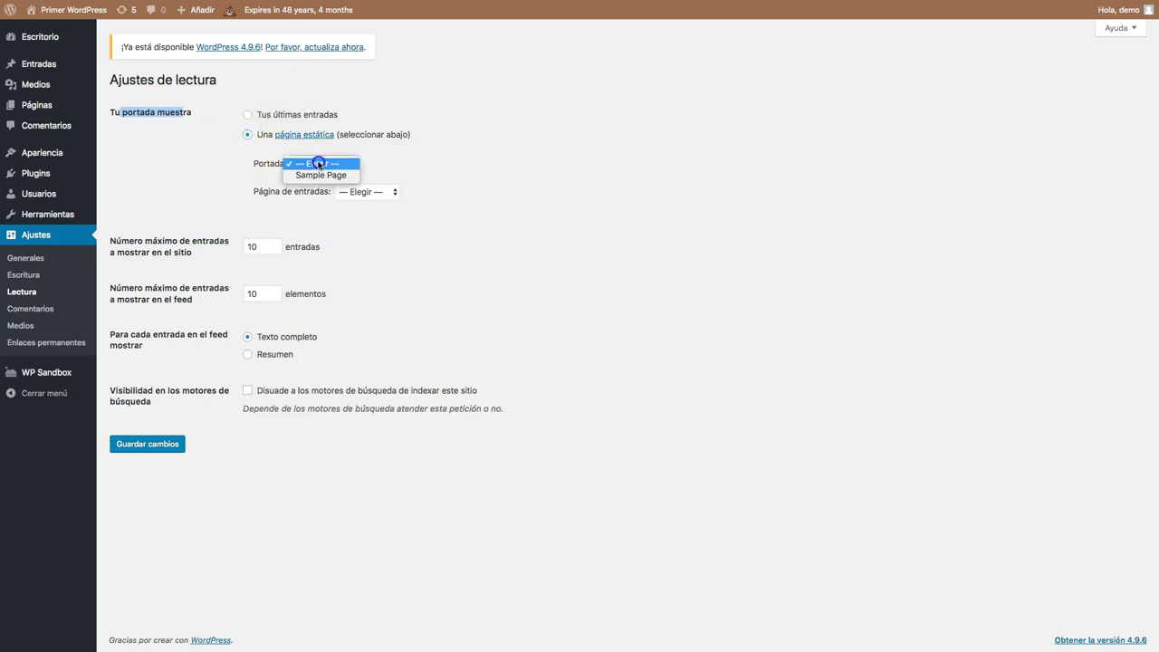
pyautogui.click(299, 176)
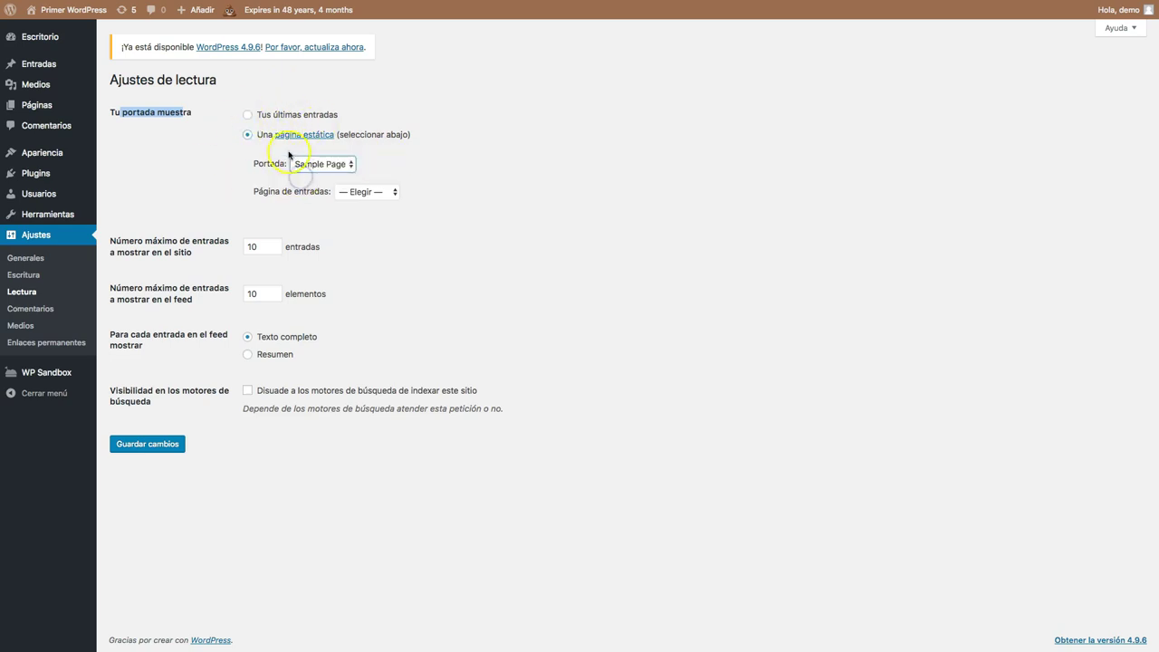
pyautogui.click(359, 192)
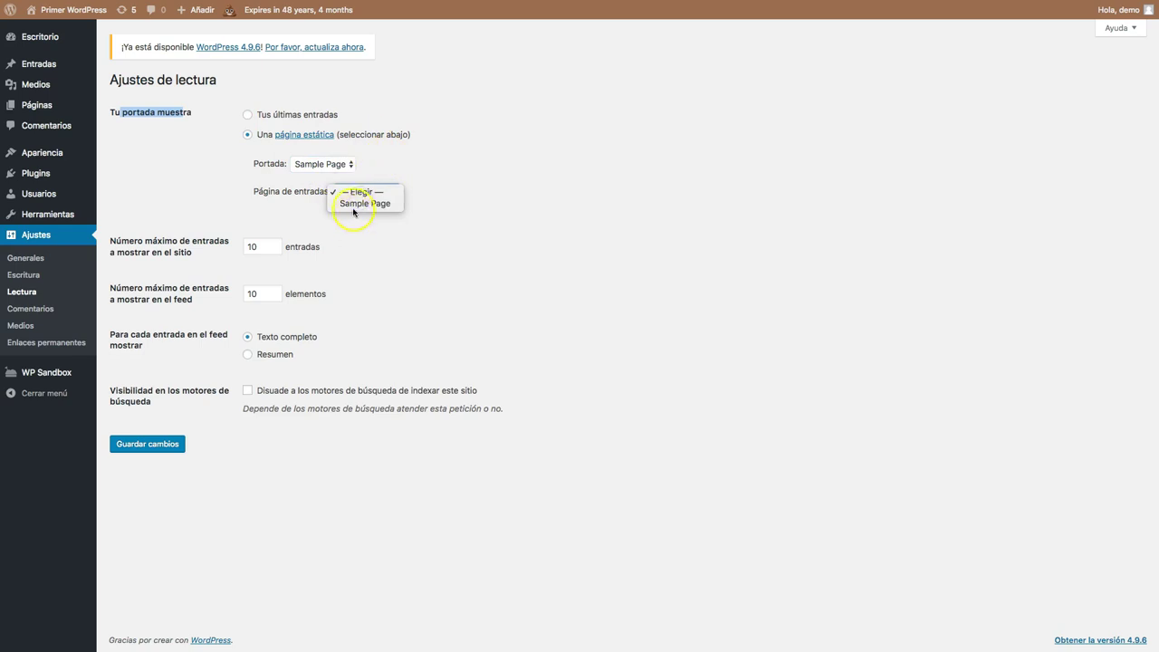
pyautogui.click(445, 190)
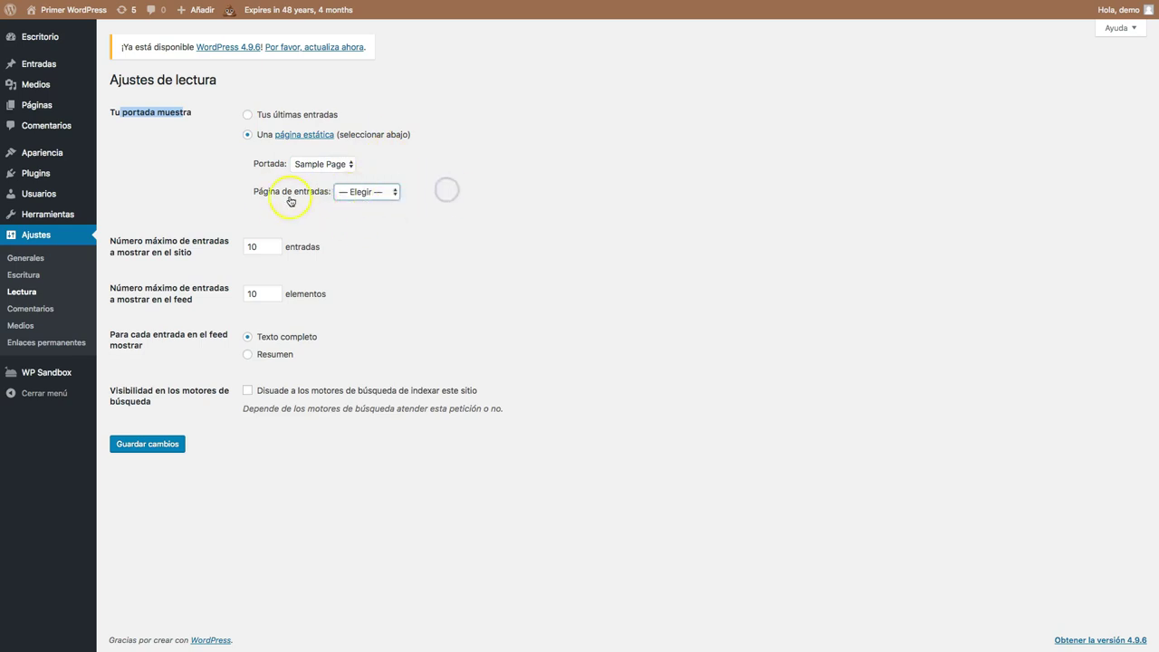
pyautogui.click(147, 445)
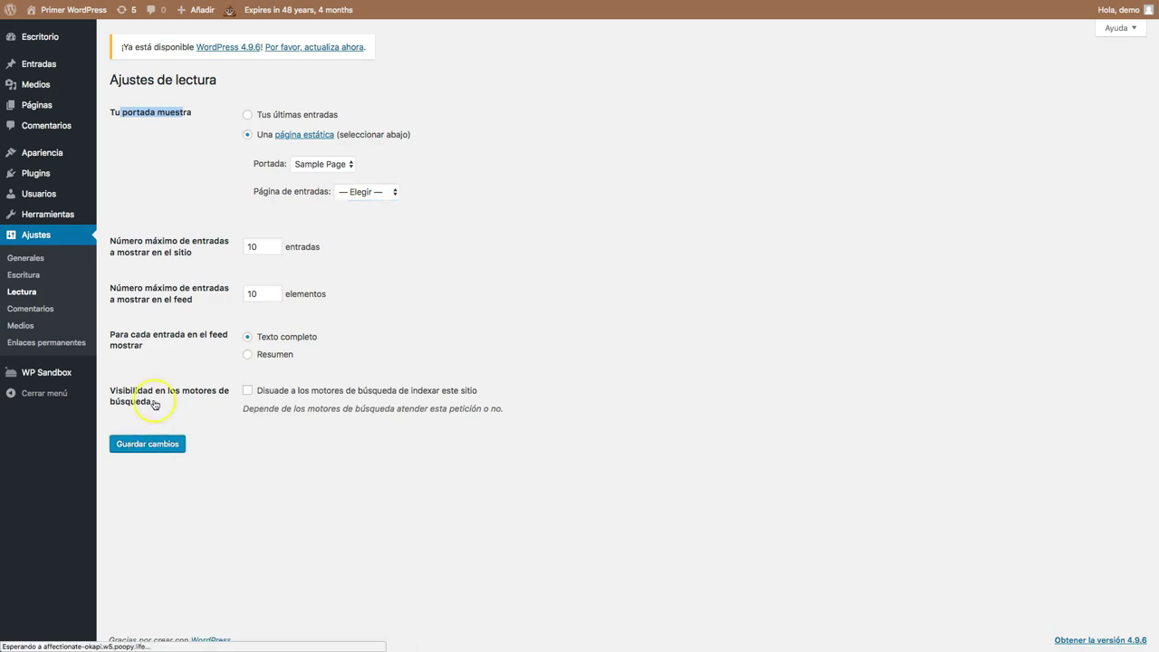
# Visit the site and check what its front page displays
pyautogui.moveTo(73, 11)
pyautogui.click(64, 30)
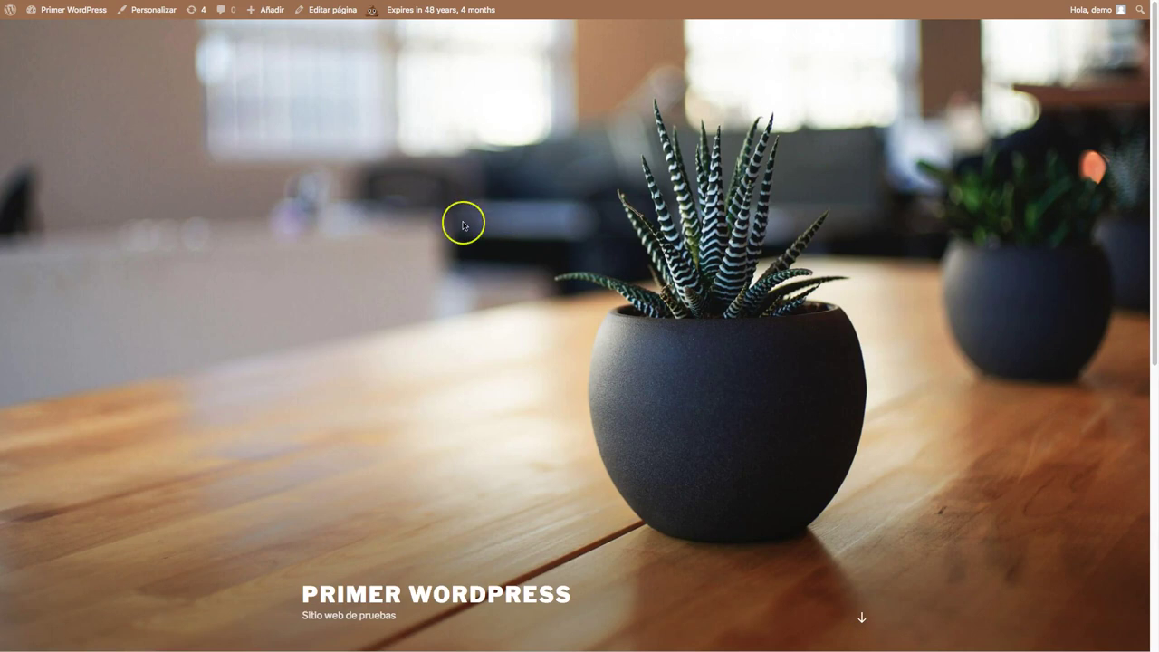
pyautogui.scroll(-5, 463, 225)
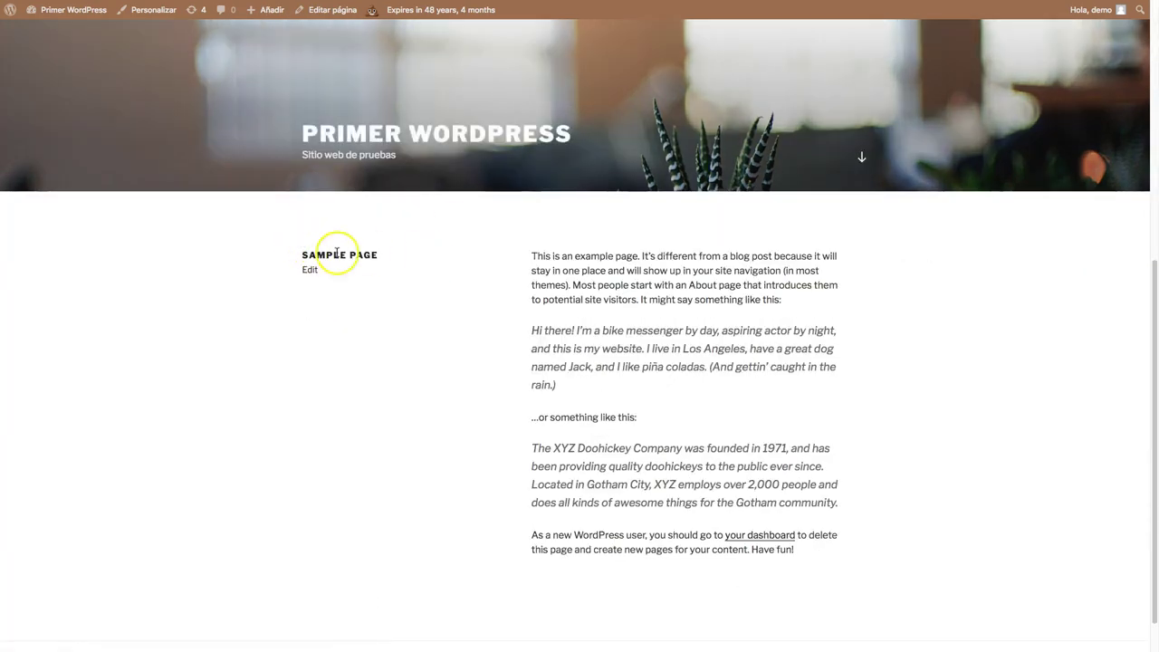
pyautogui.scroll(-1, 552, 267)
pyautogui.scroll(6, 572, 261)
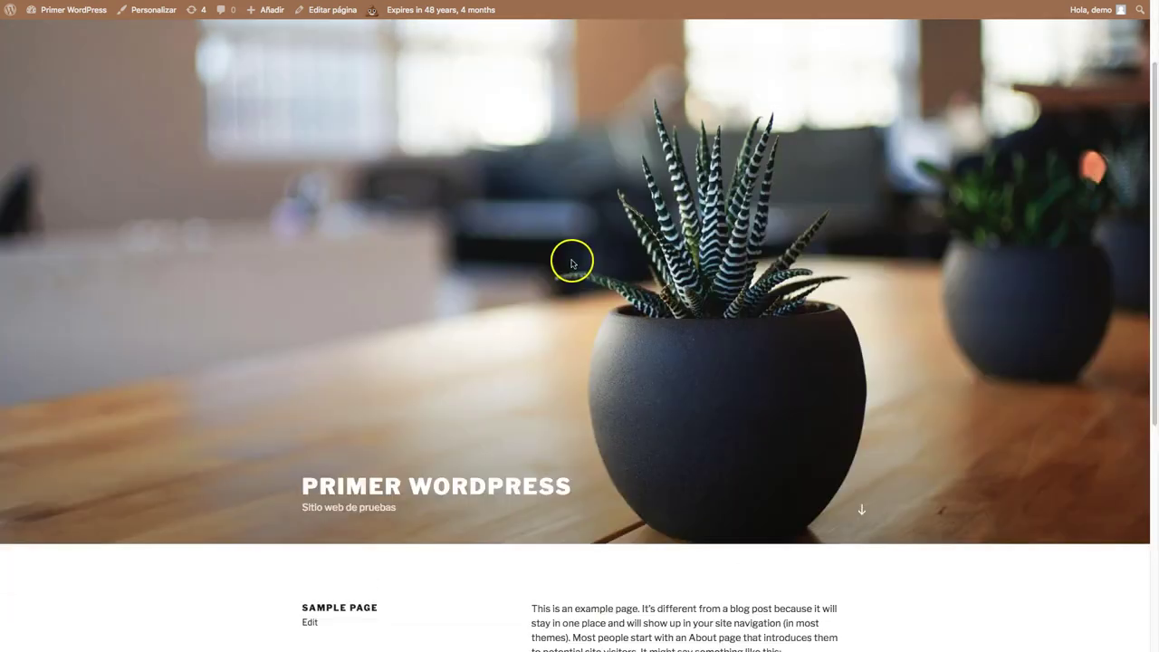
pyautogui.scroll(-5, 427, 160)
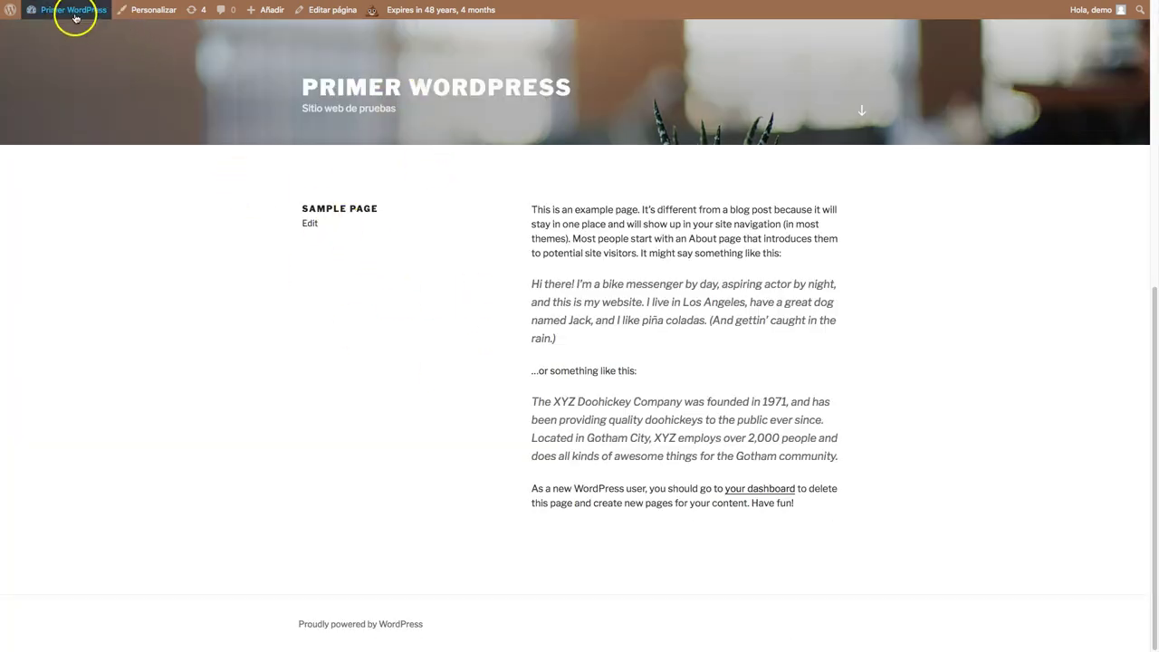
# Create a new page titled Blog and publish it
pyautogui.click(43, 31)
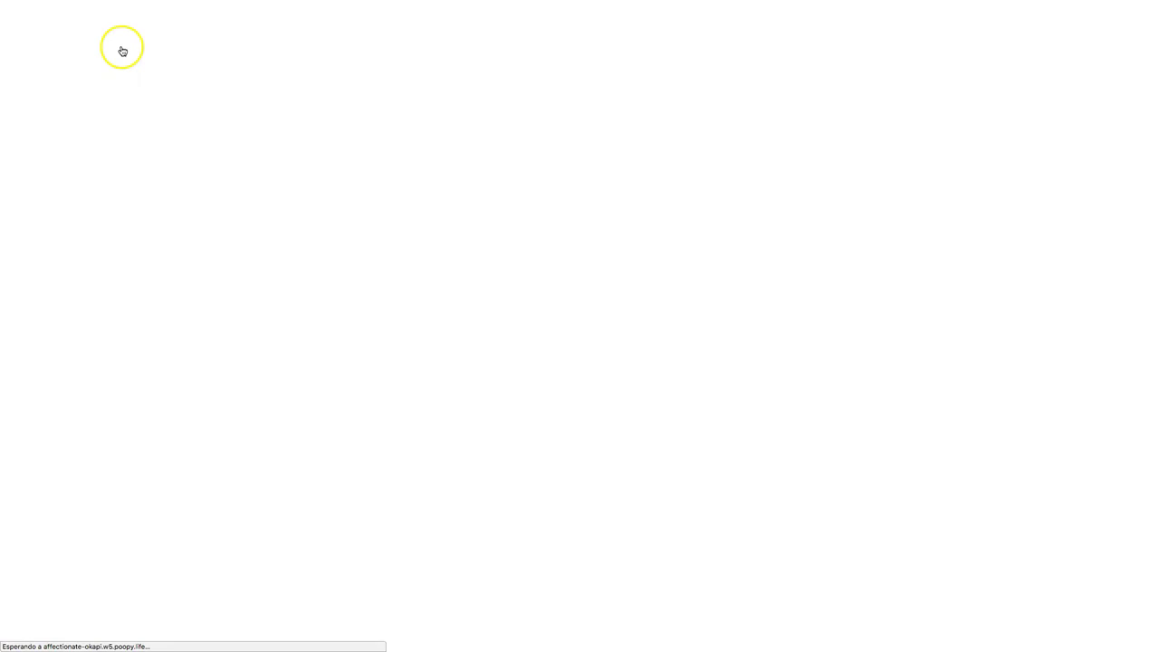
pyautogui.moveTo(40, 148)
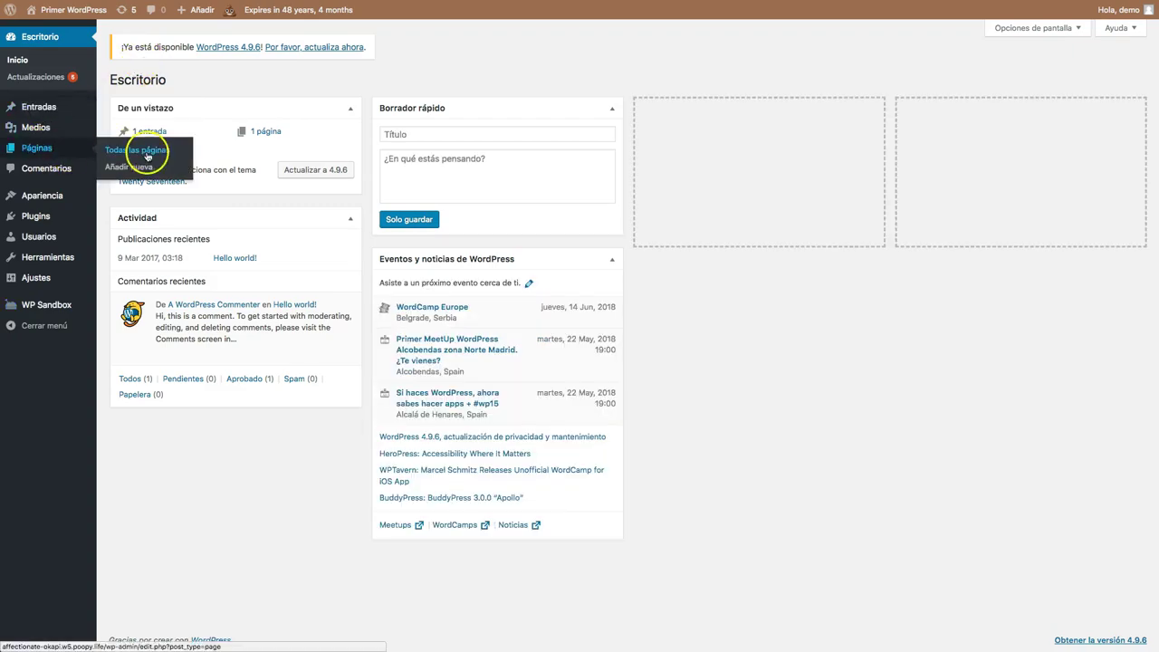
pyautogui.click(143, 169)
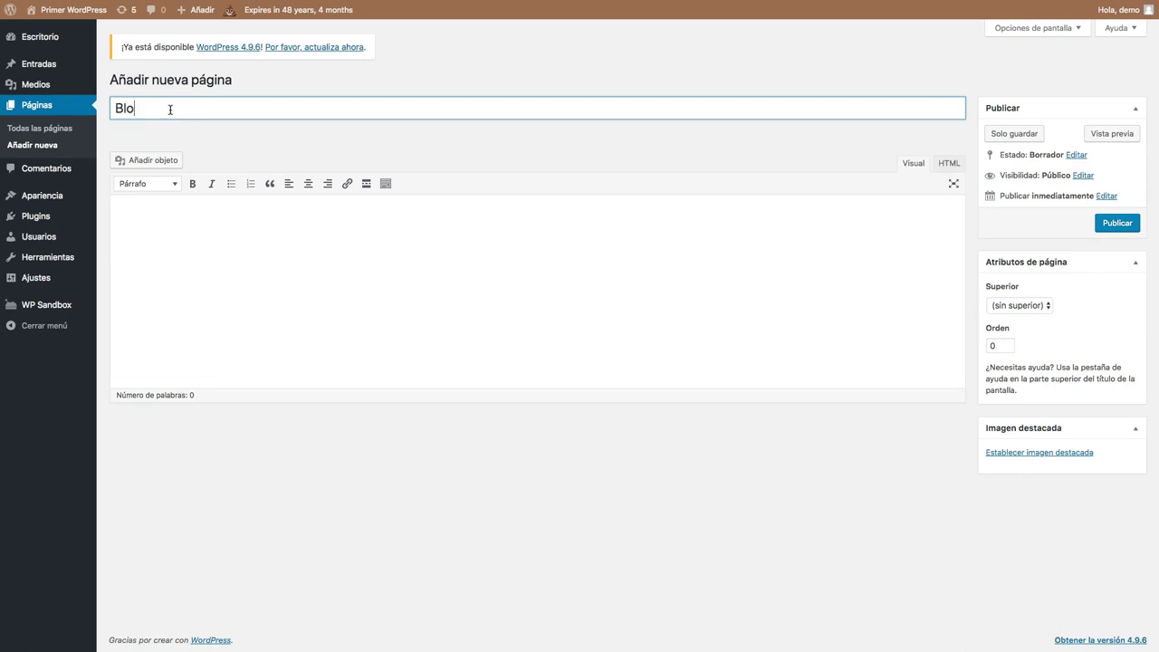
pyautogui.click(1119, 223)
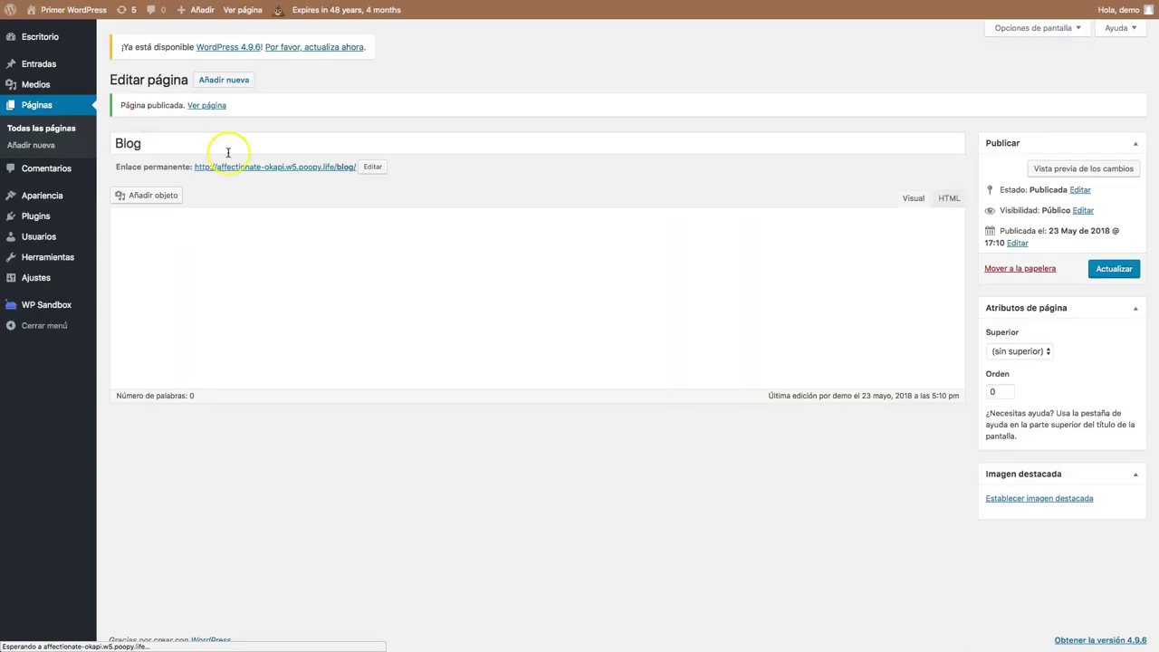
# Set Blog as the posts page in the reading settings and save the changes
pyautogui.moveTo(44, 279)
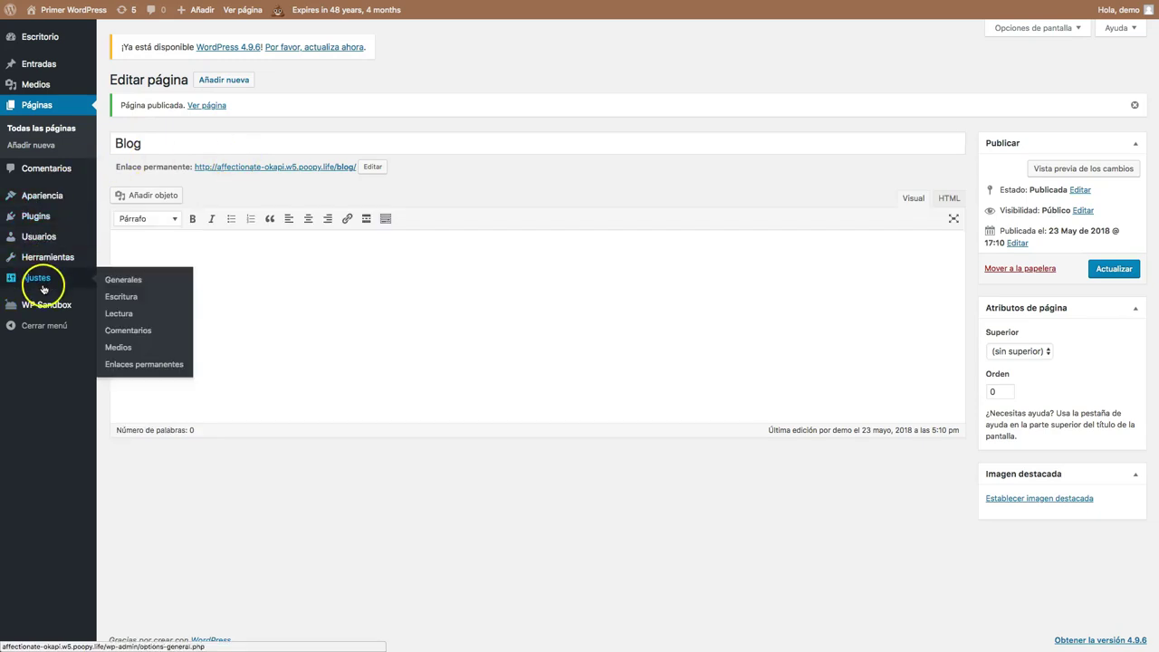
pyautogui.click(166, 313)
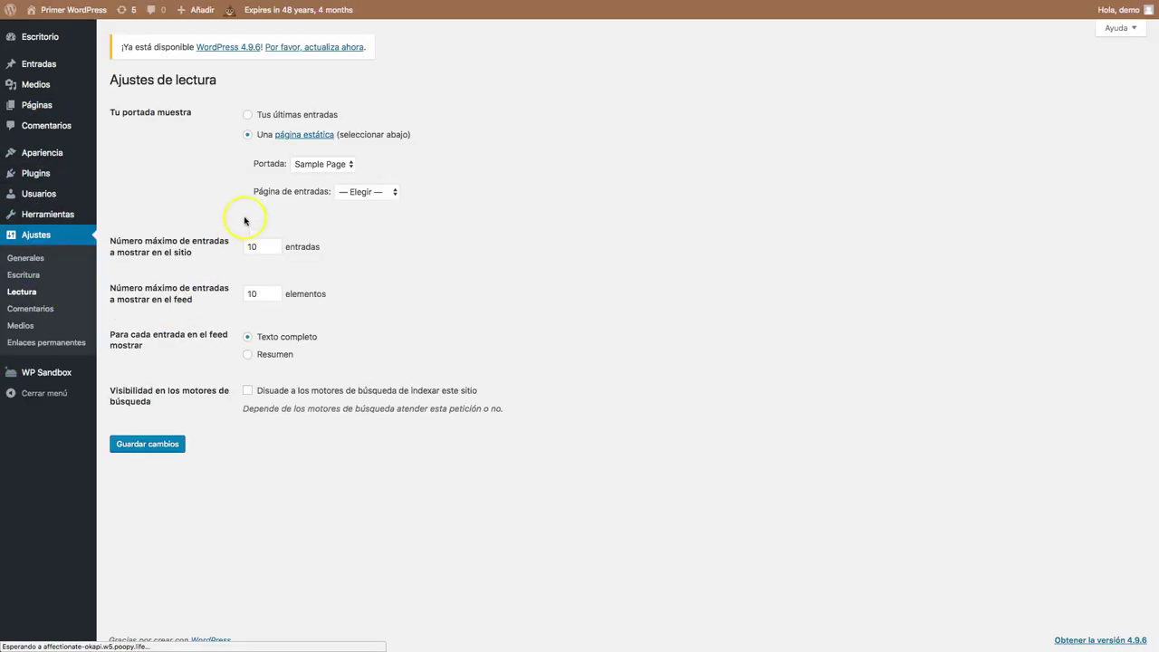
pyautogui.click(369, 191)
pyautogui.click(355, 200)
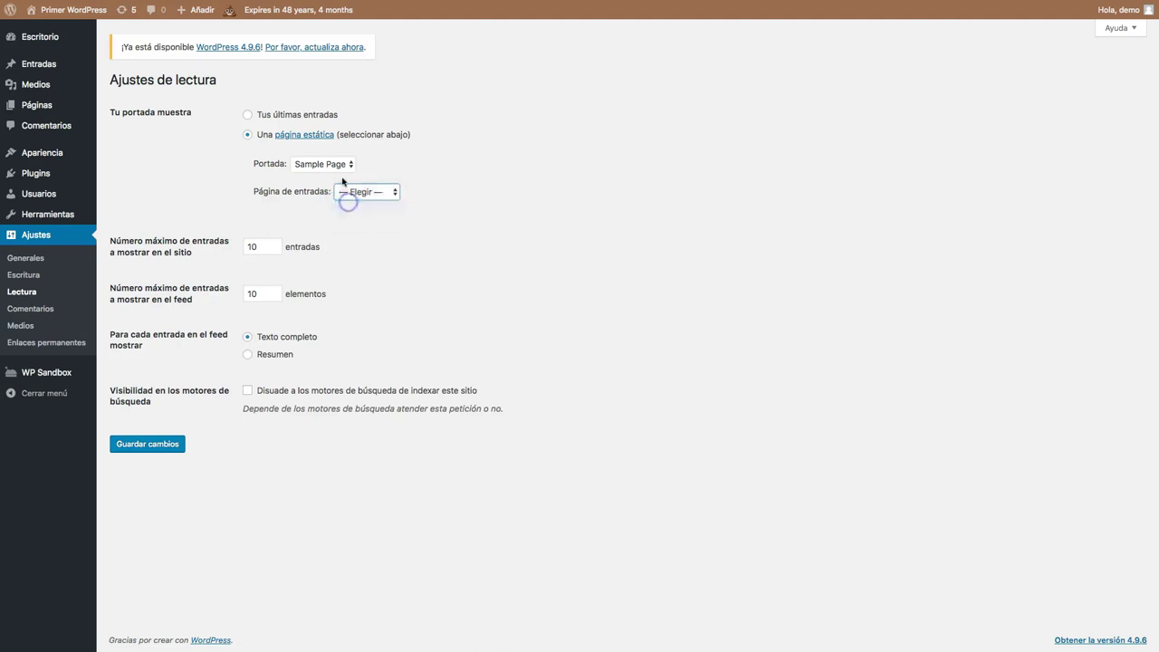
pyautogui.click(148, 443)
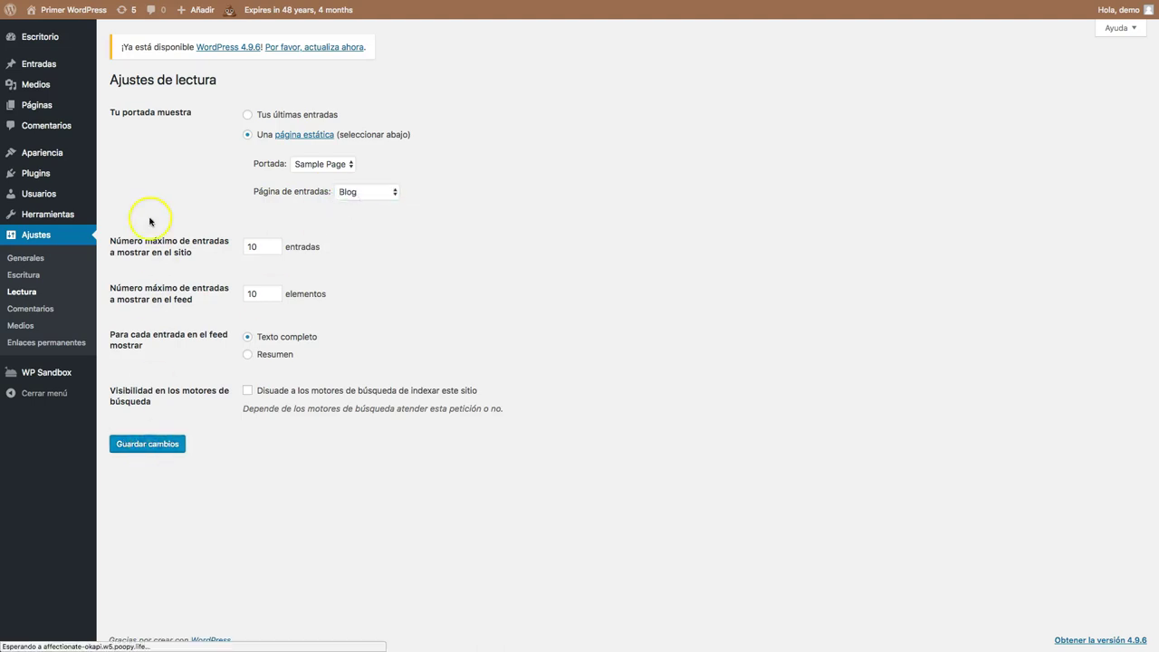
# Visit the site again and look over the static front page after assigning the posts page
pyautogui.moveTo(73, 13)
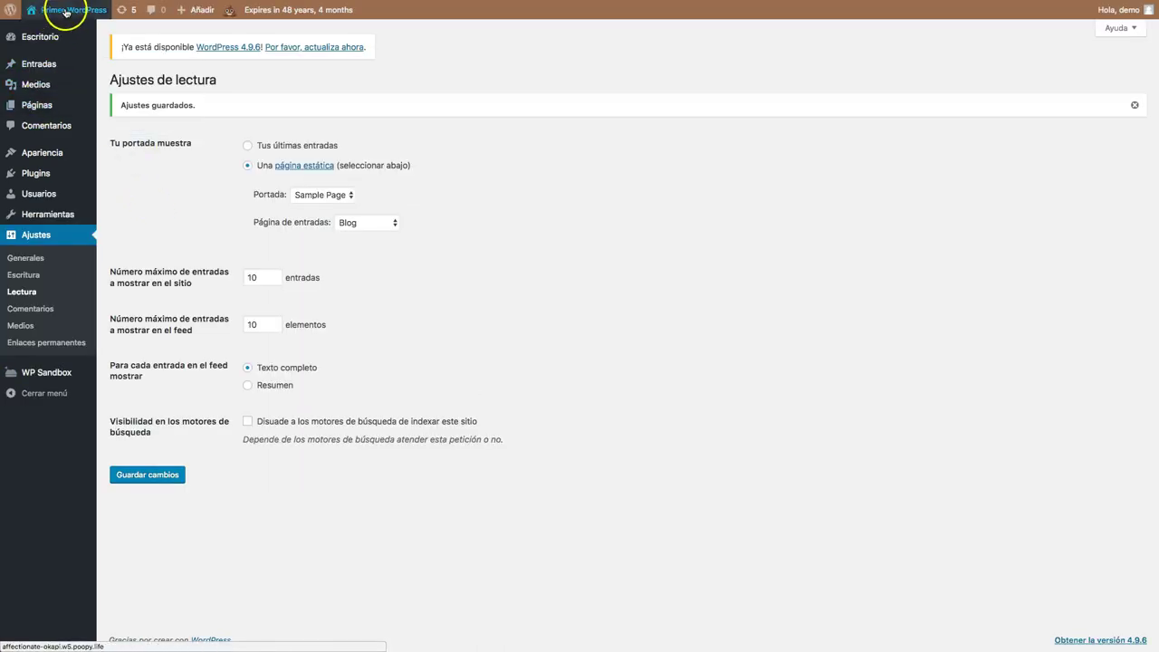
pyautogui.click(61, 33)
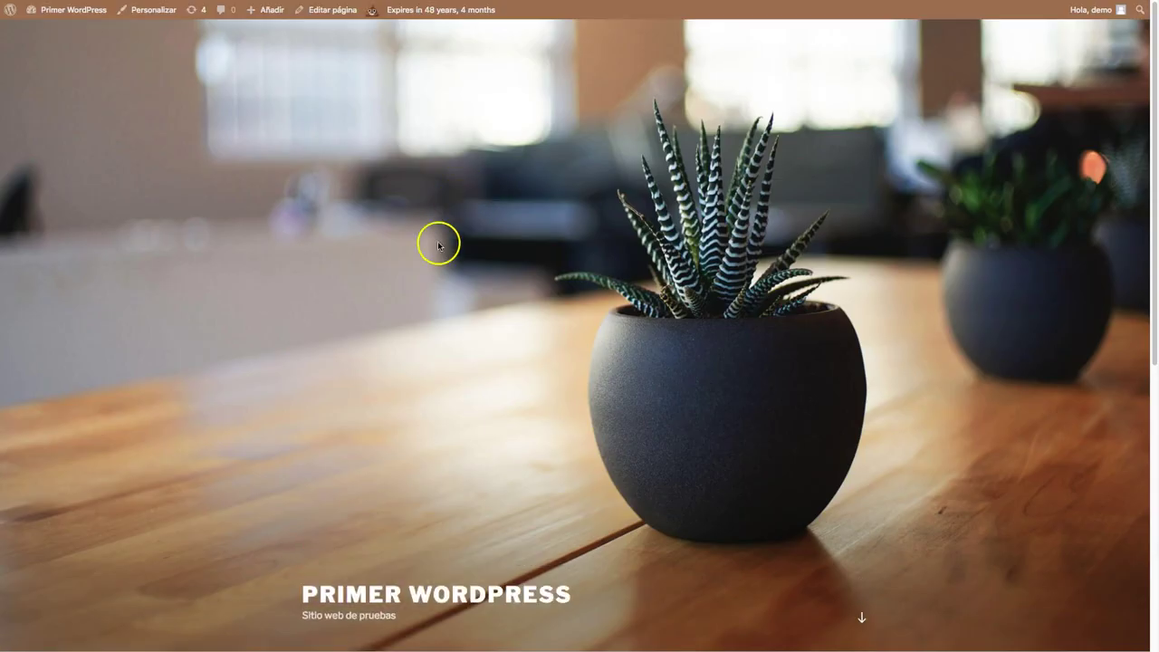
pyautogui.scroll(-5, 439, 243)
pyautogui.scroll(-2, 438, 245)
pyautogui.scroll(6, 438, 246)
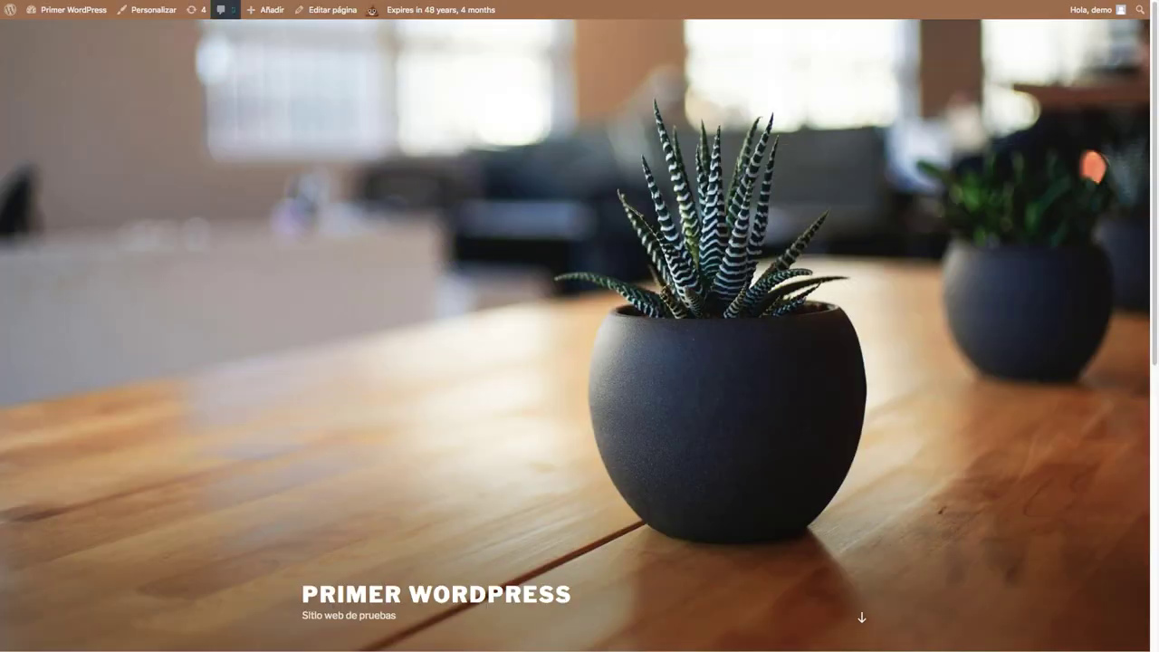
# Open the site's /blog address and examine the posts page
pyautogui.moveTo(232, 7)
pyautogui.click(233, 44)
pyautogui.write('/blog')
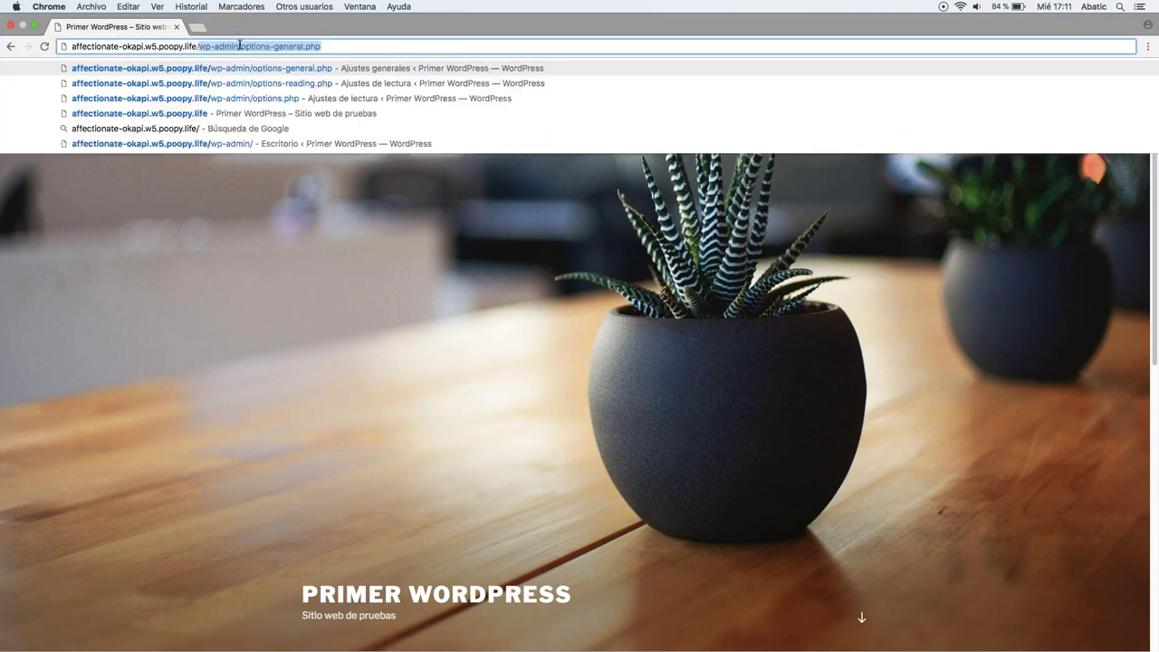
pyautogui.press('Return')
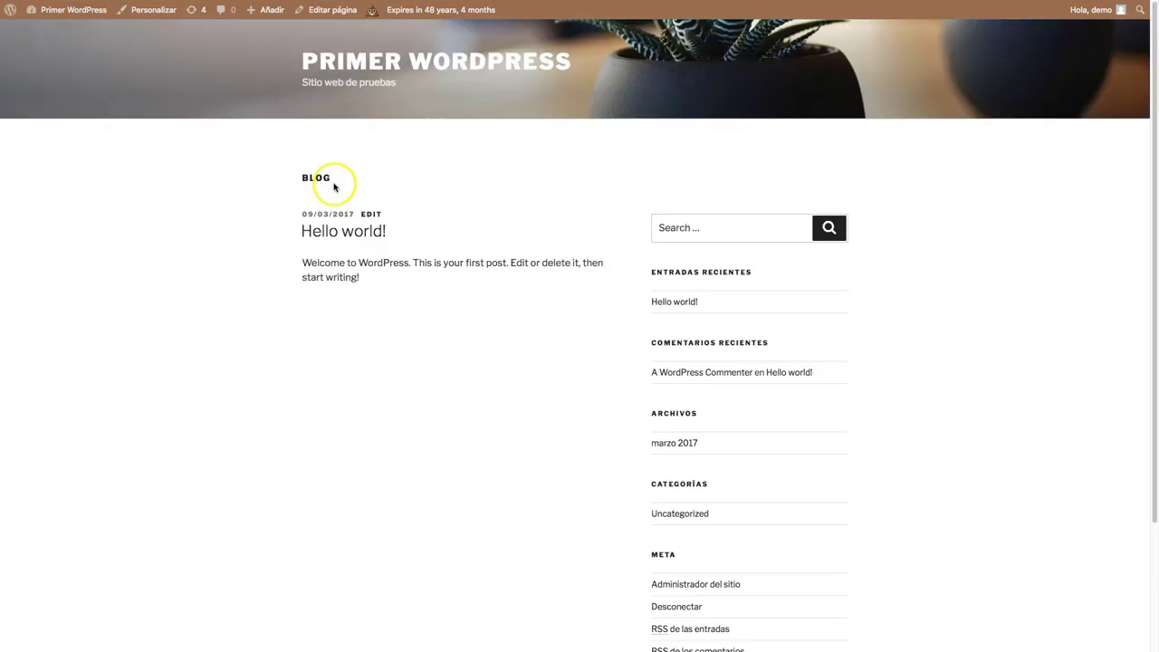
pyautogui.scroll(-3, 335, 190)
pyautogui.scroll(3, 336, 194)
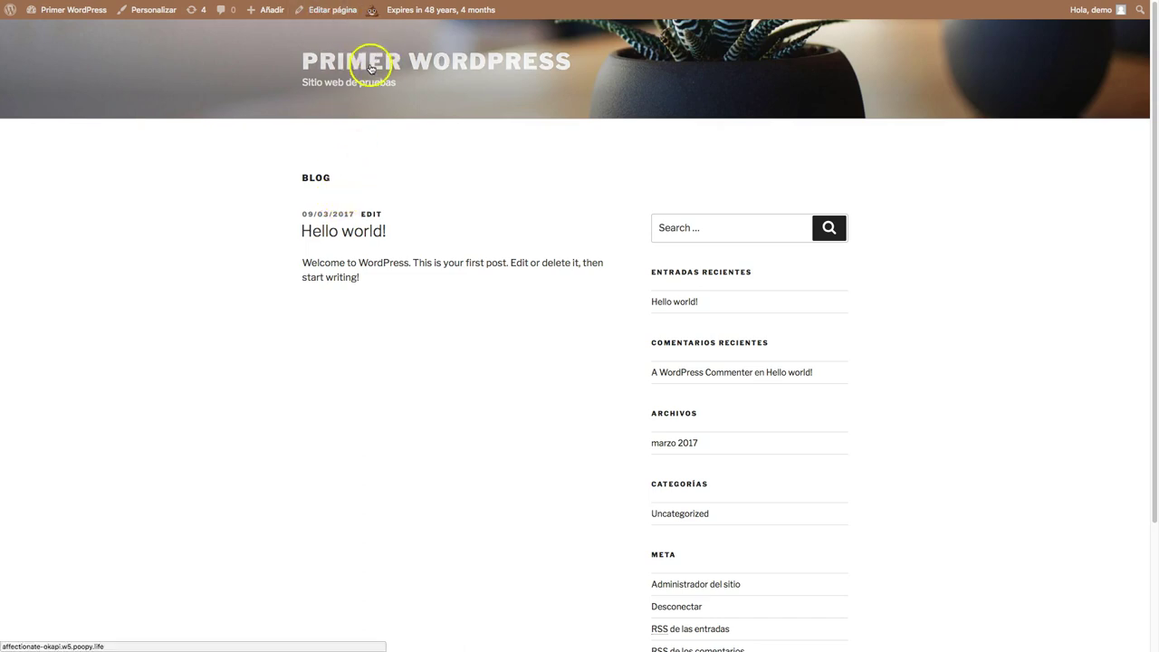
# Return to the reading settings and examine the maximum number of posts shown on the site
pyautogui.moveTo(55, 10)
pyautogui.click(42, 32)
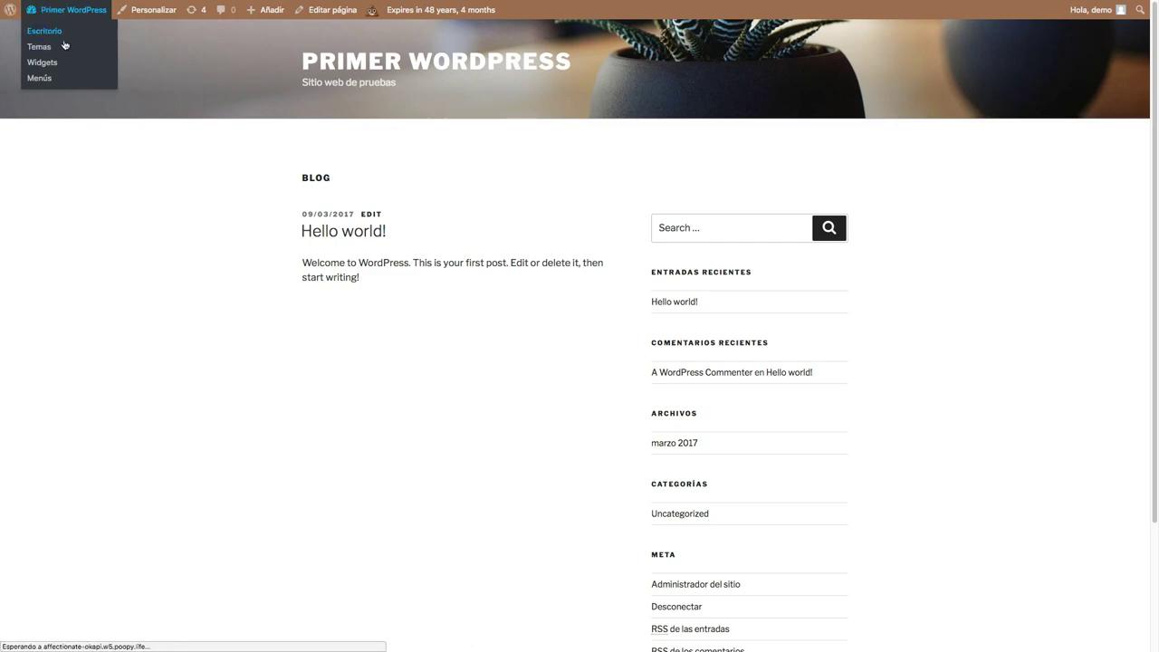
pyautogui.moveTo(51, 258)
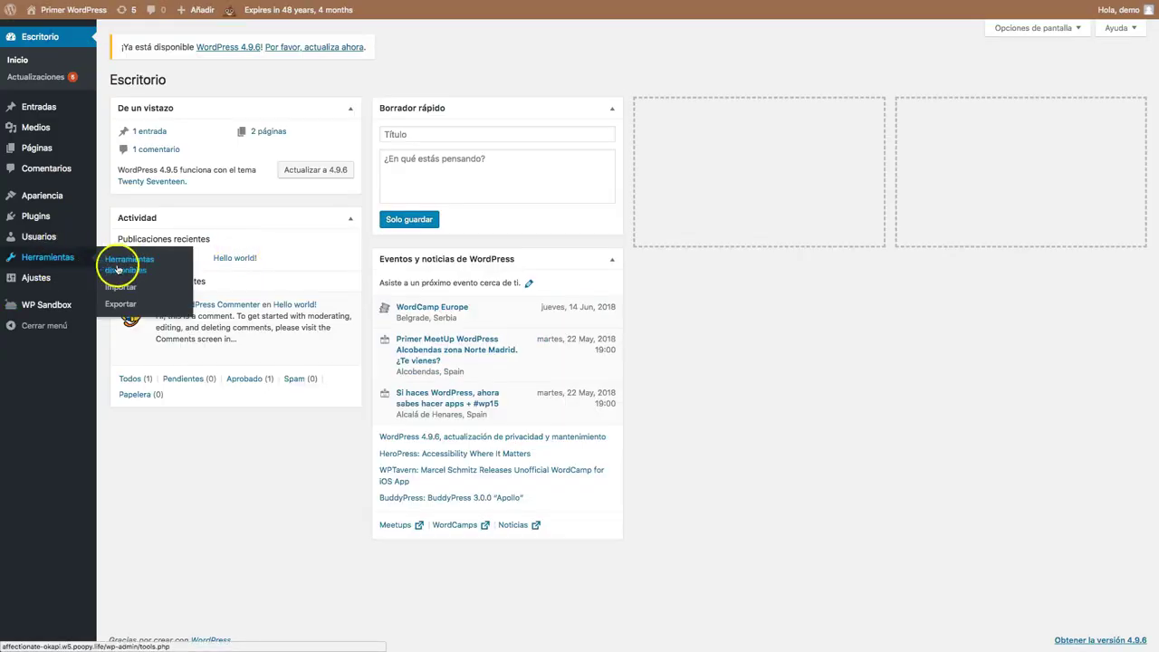
pyautogui.moveTo(39, 278)
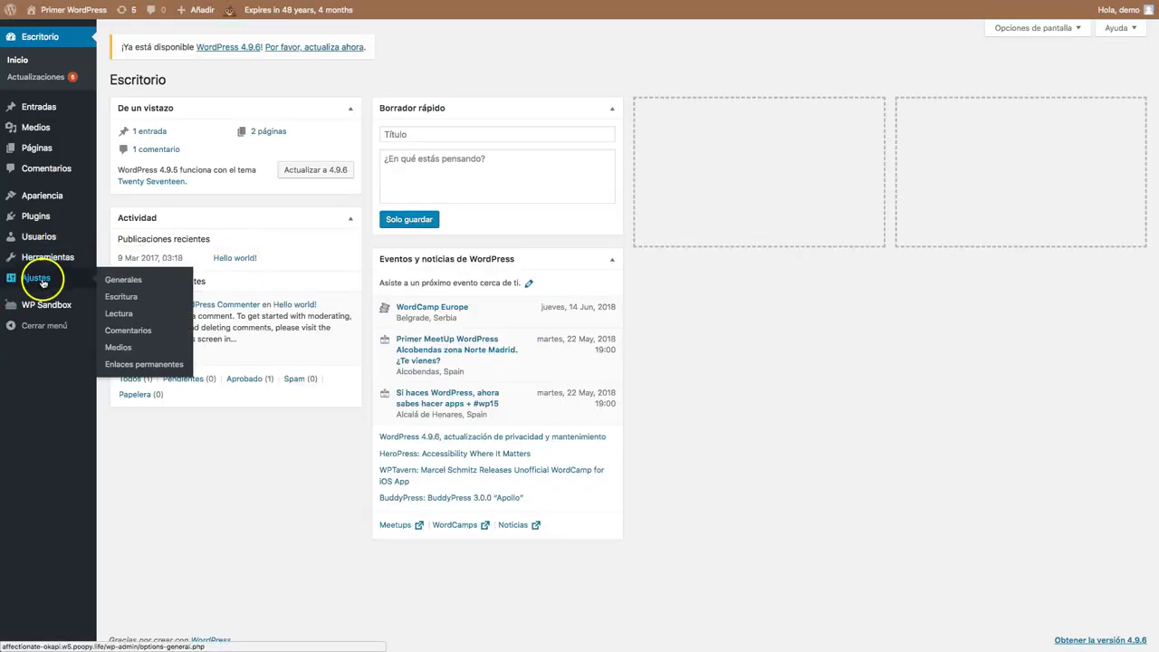
pyautogui.click(118, 313)
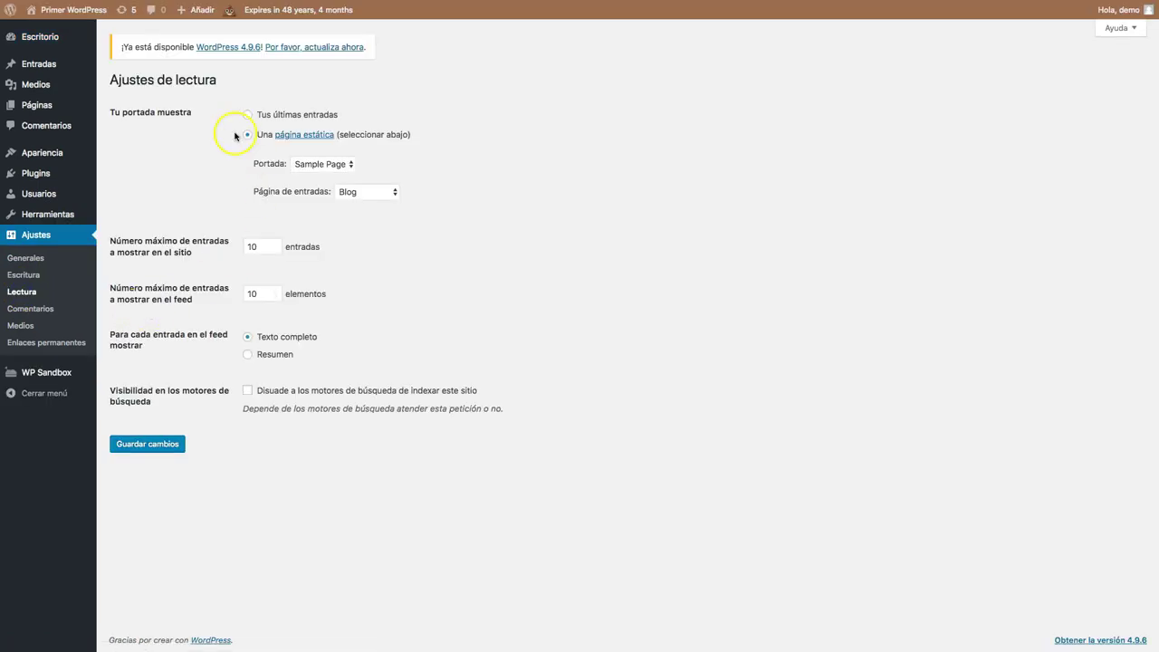
pyautogui.click(192, 245)
pyautogui.click(260, 248)
pyautogui.doubleClick(260, 249)
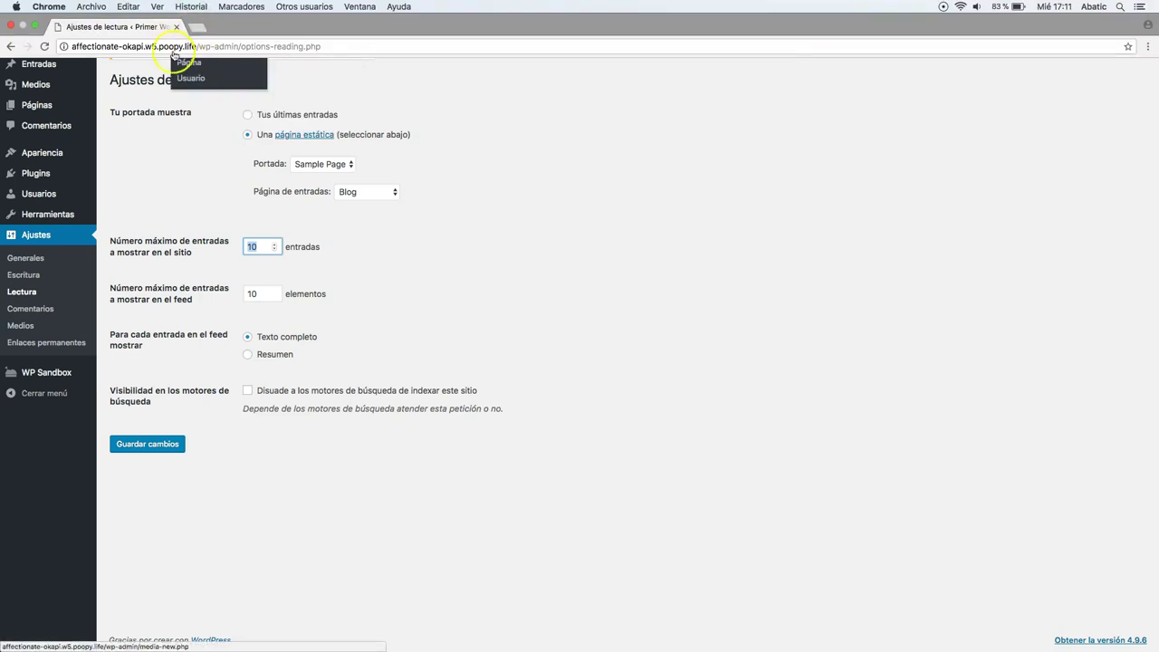
pyautogui.moveTo(64, 70)
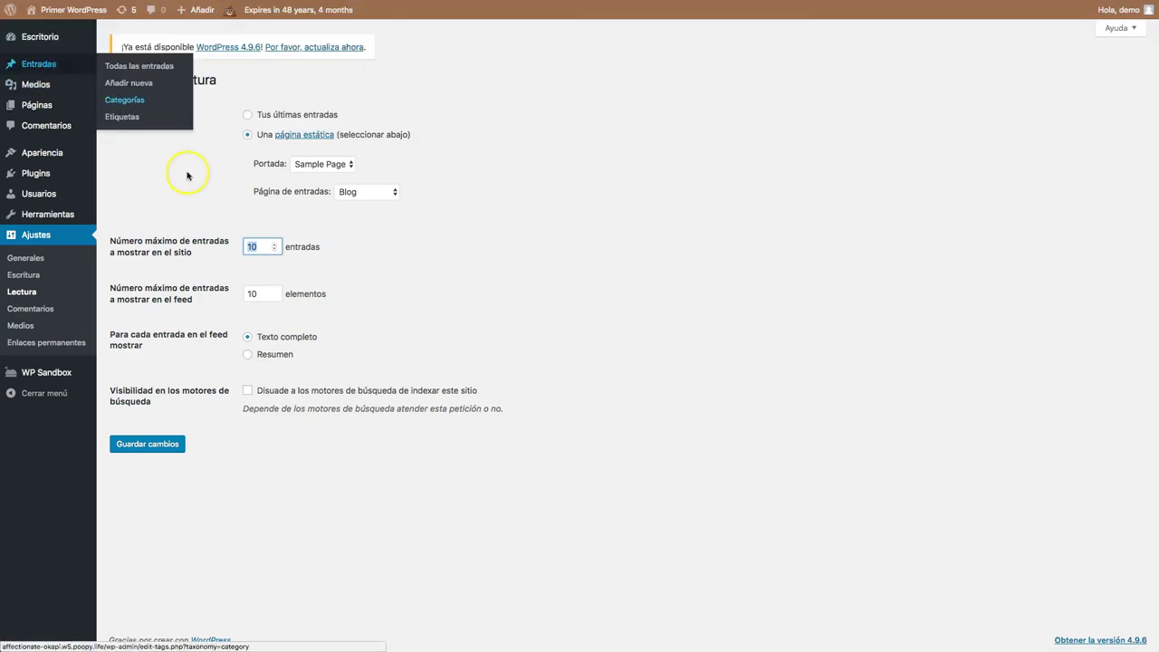
pyautogui.moveTo(85, 13)
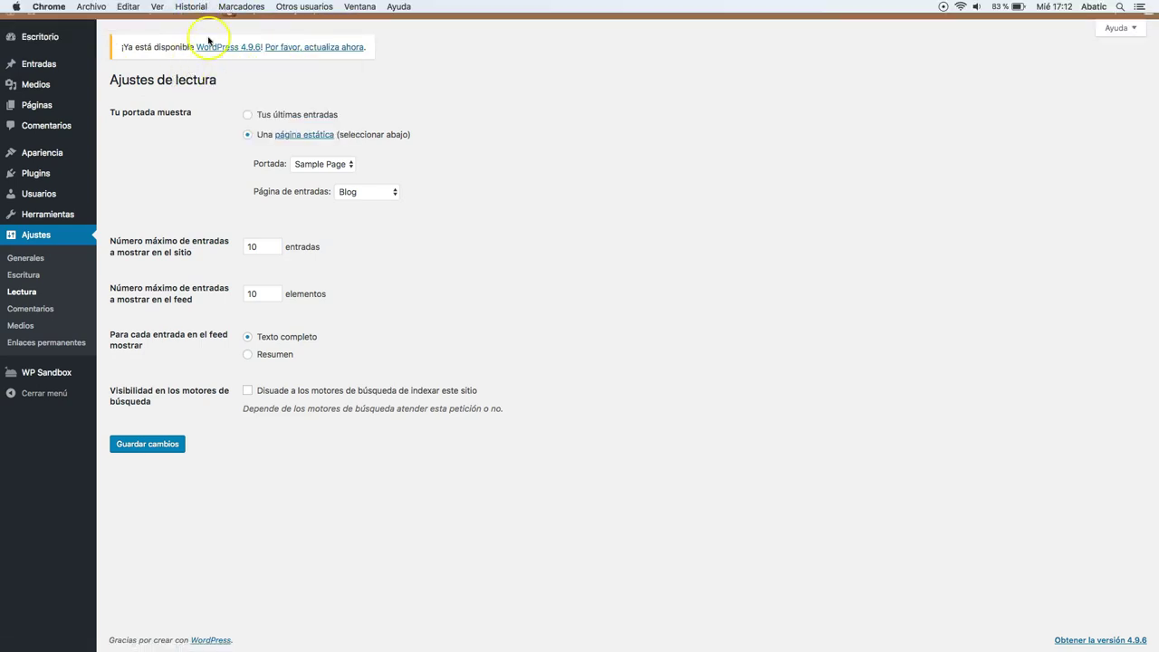
# Open the site's /feed/ address and examine the Hello world! post's entry in the RSS feed
pyautogui.hotkey('ctrl', 'Tab')
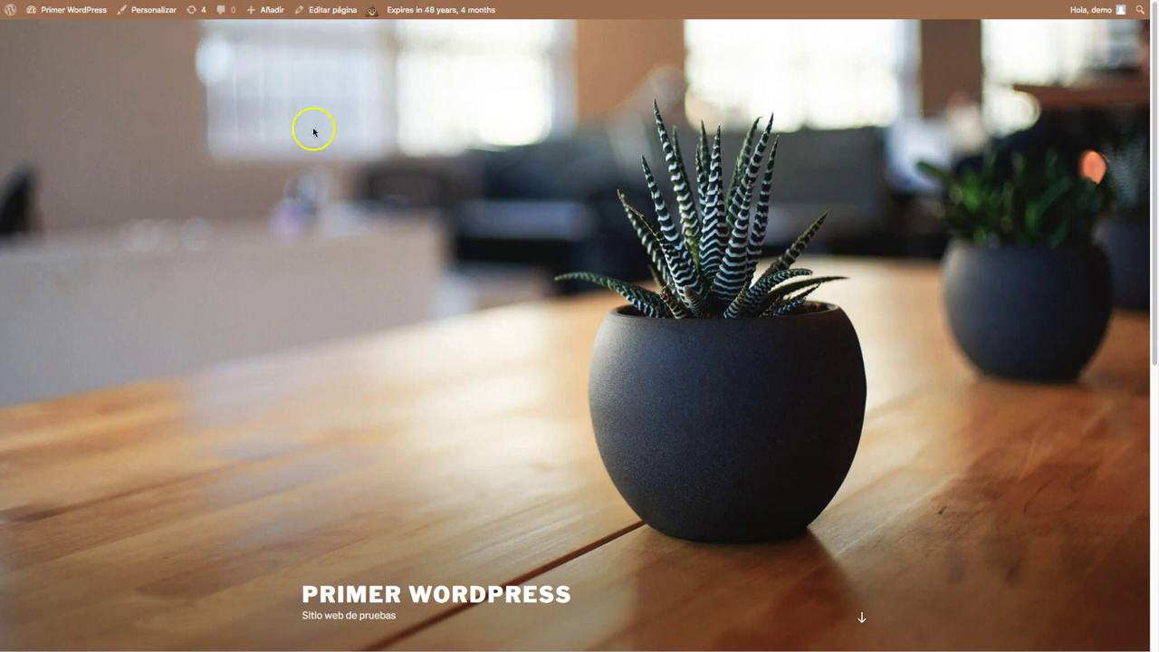
pyautogui.click(280, 45)
pyautogui.click(289, 47)
pyautogui.write('/feed/')
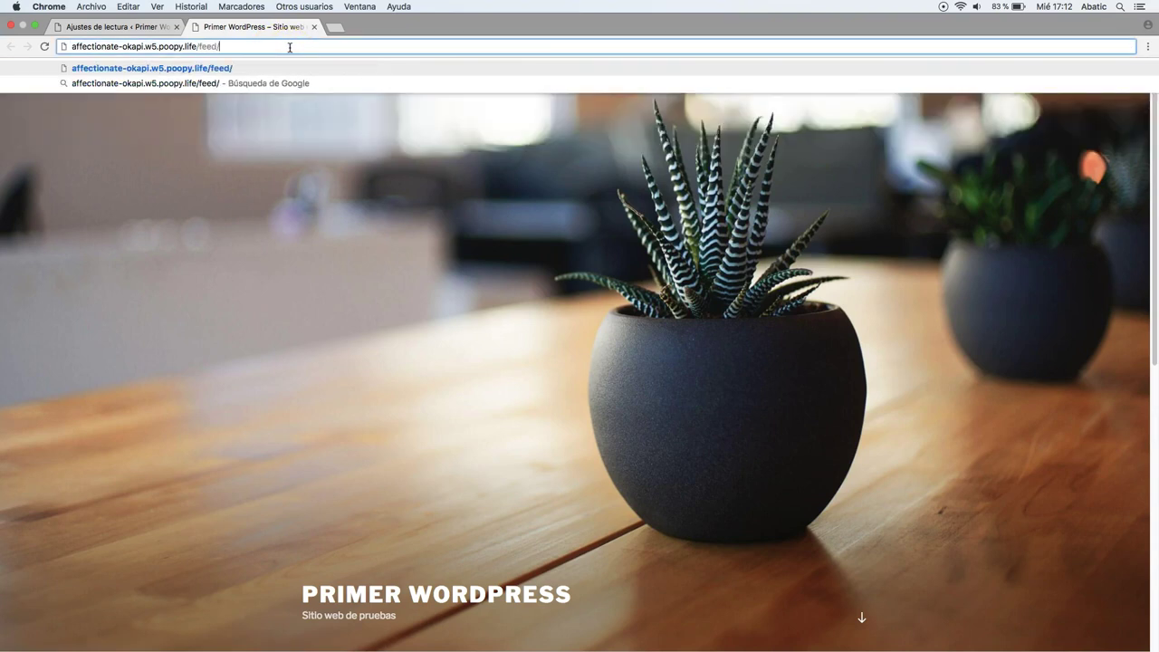
pyautogui.press('Return')
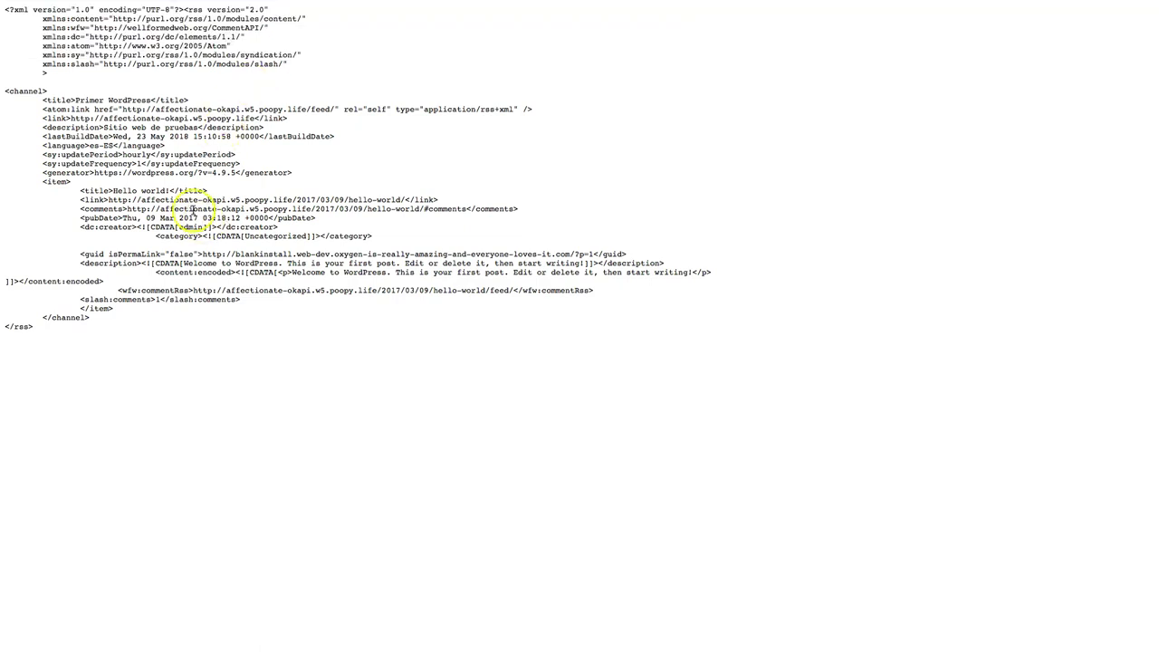
pyautogui.moveTo(244, 235); pyautogui.dragTo(320, 236)
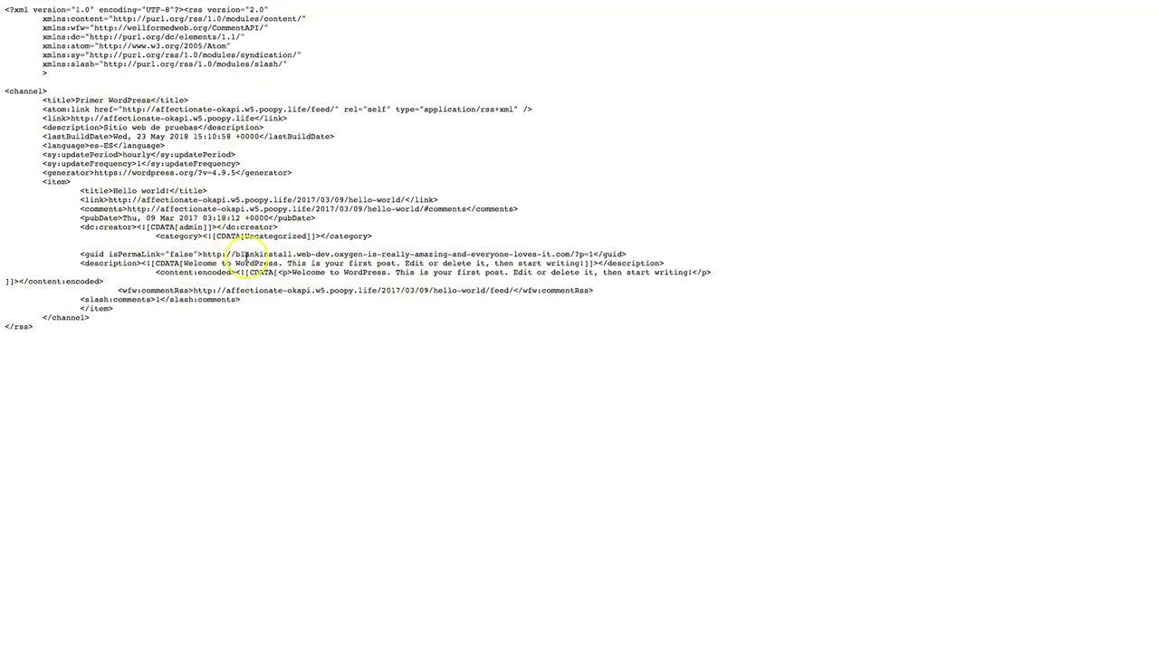
pyautogui.moveTo(233, 255); pyautogui.dragTo(323, 286)
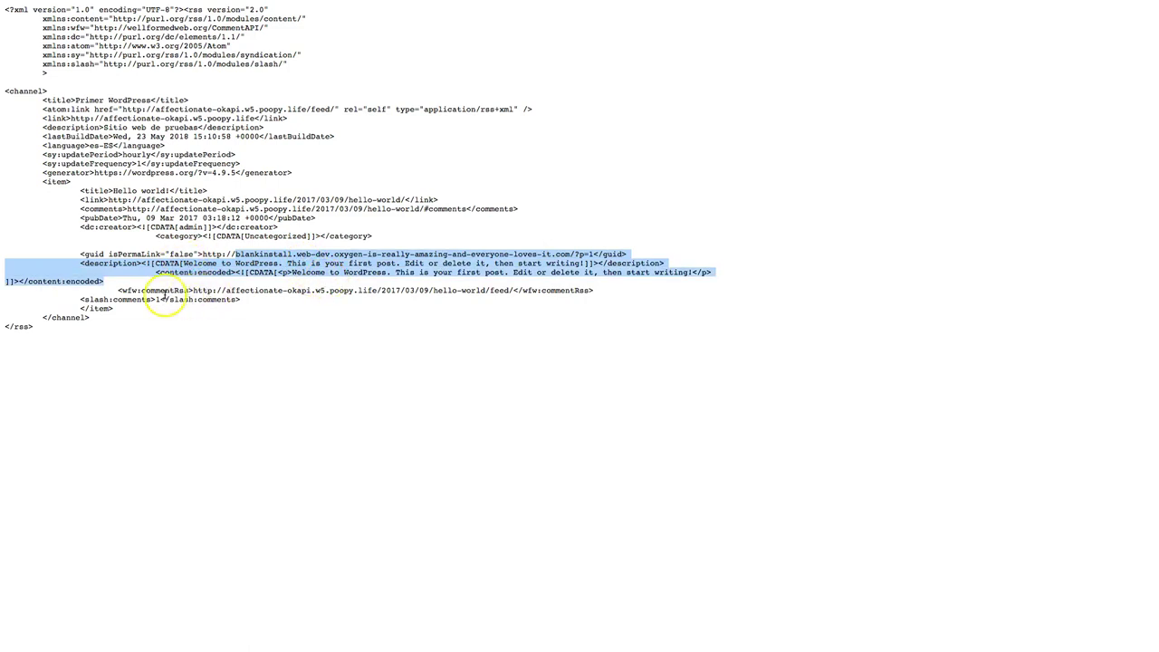
pyautogui.moveTo(245, 291); pyautogui.dragTo(164, 272)
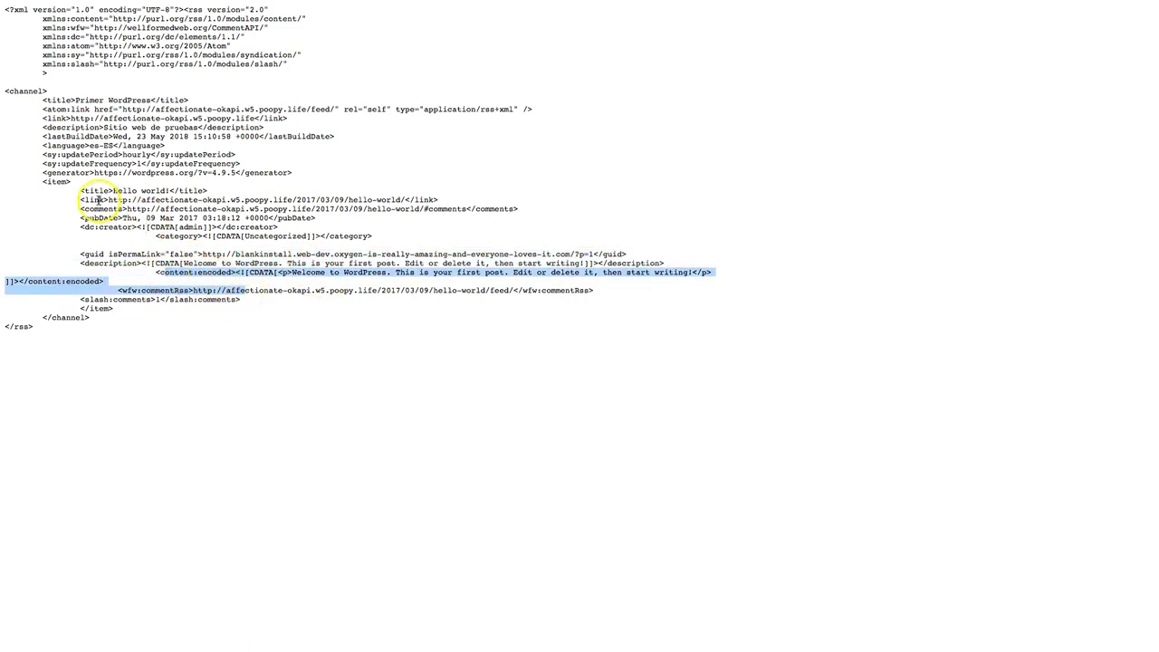
pyautogui.moveTo(86, 190); pyautogui.dragTo(145, 191)
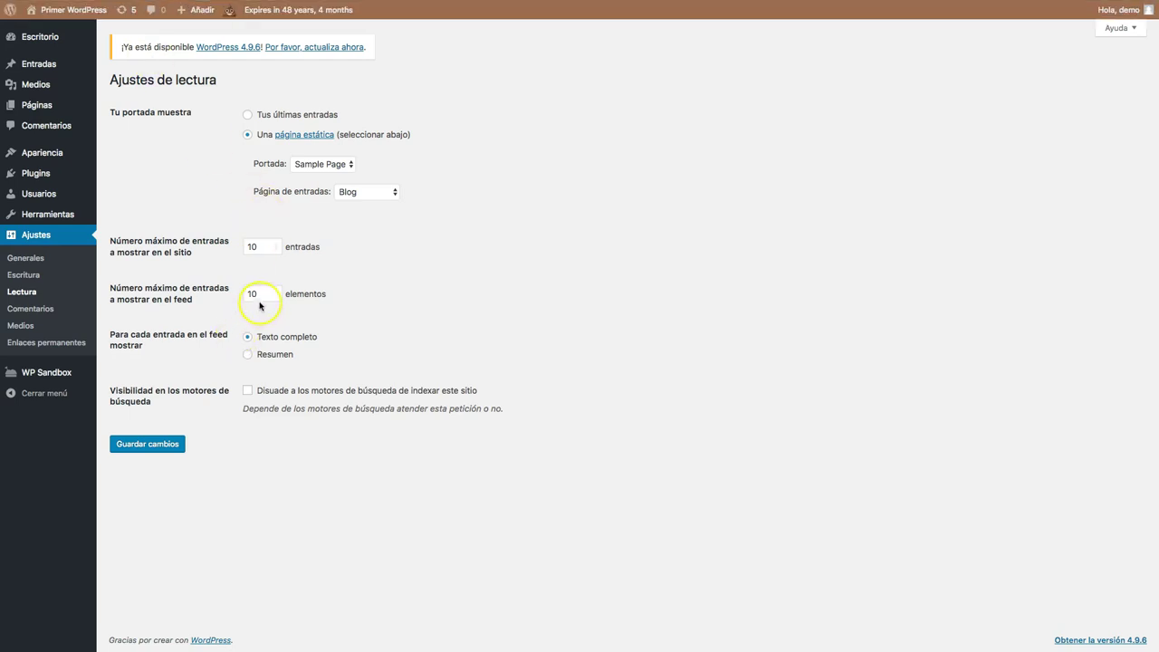
# Set the feed to show Resumen for each post, discourage search engines from indexing the site, and save the reading settings
pyautogui.doubleClick(249, 293)
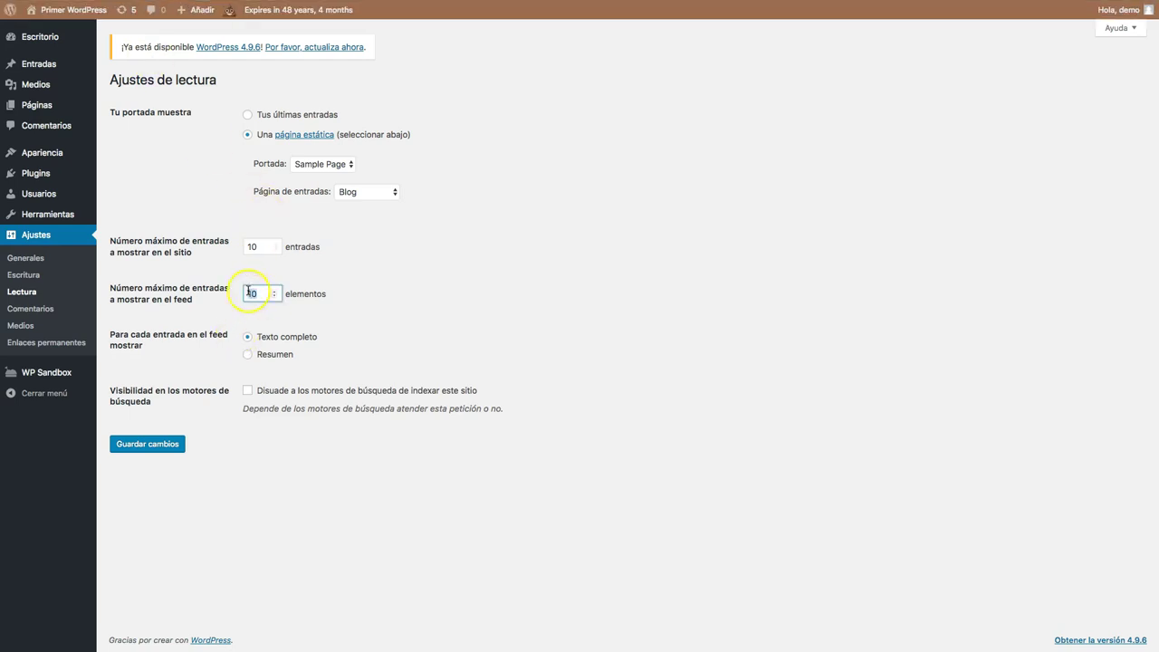
pyautogui.doubleClick(250, 246)
pyautogui.click(251, 292)
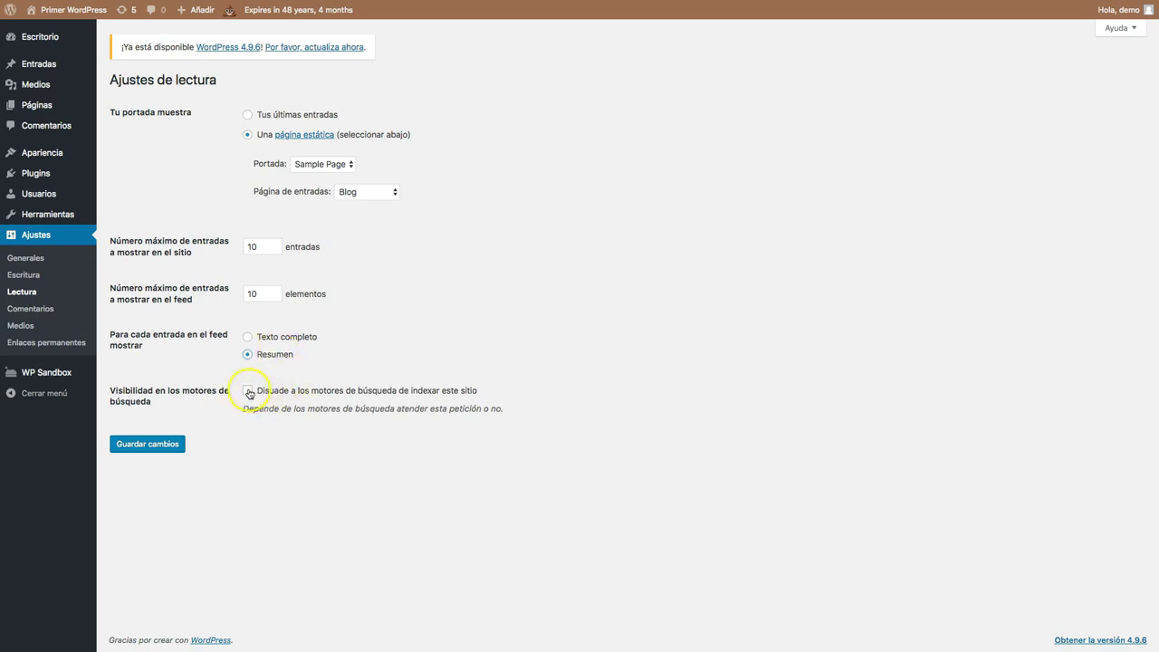
pyautogui.click(303, 394)
pyautogui.click(169, 443)
pyautogui.click(160, 445)
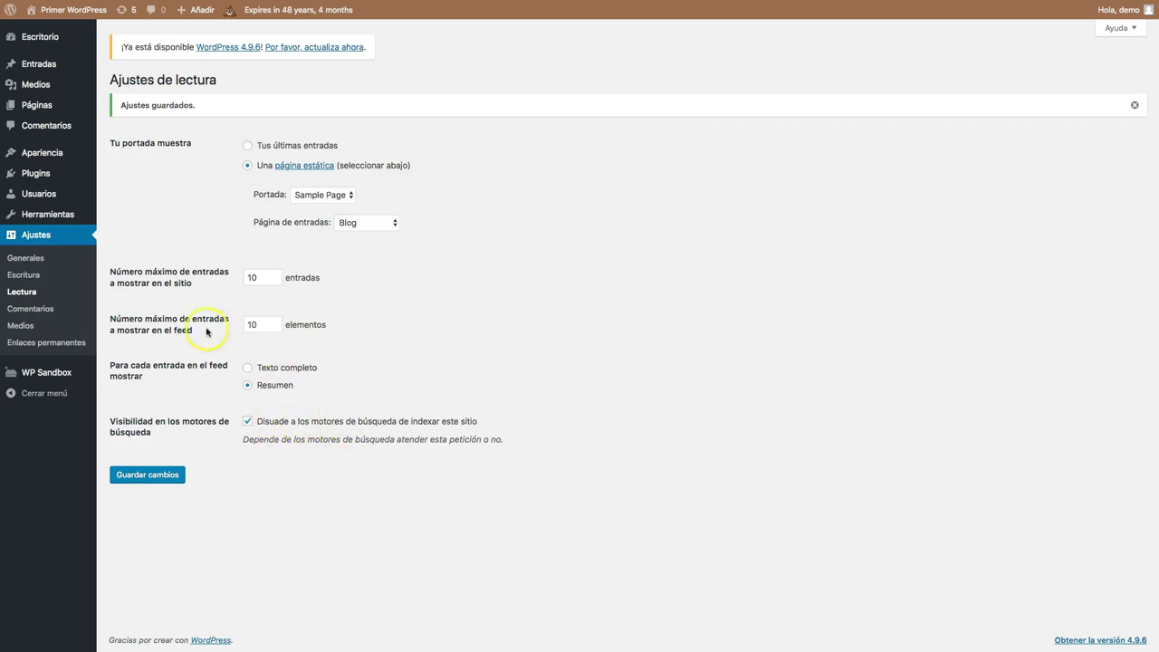
# Open the comment settings and examine the default post options and the name and e-mail requirement for comment authors
pyautogui.click(41, 308)
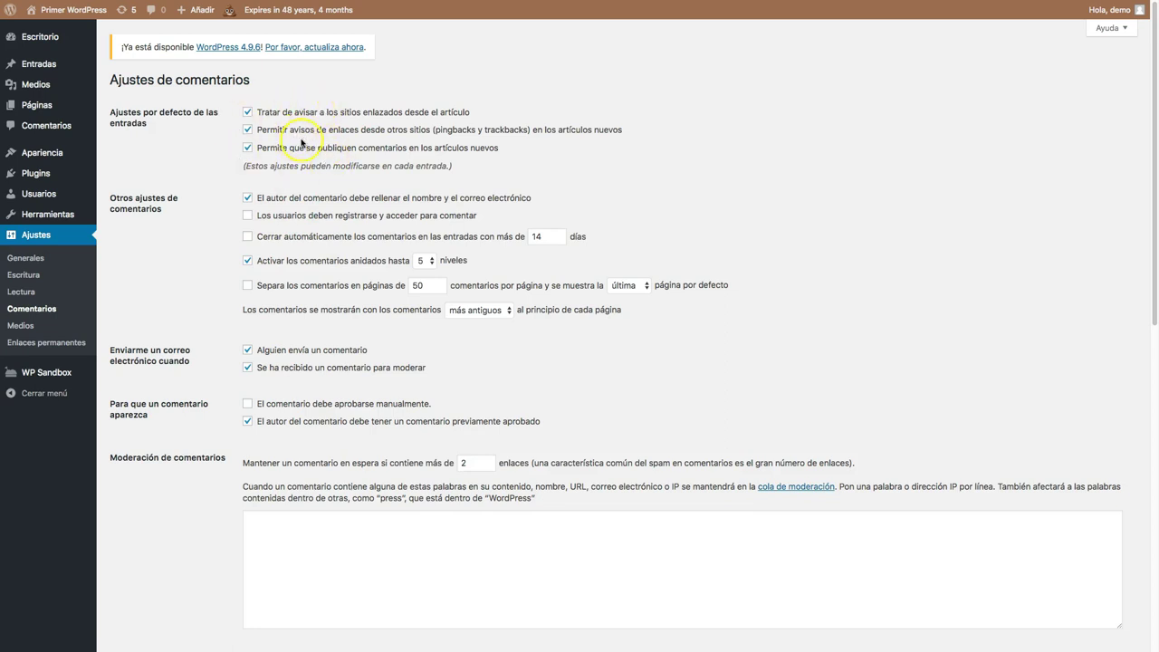
pyautogui.click(398, 219)
pyautogui.moveTo(533, 197); pyautogui.dragTo(337, 197)
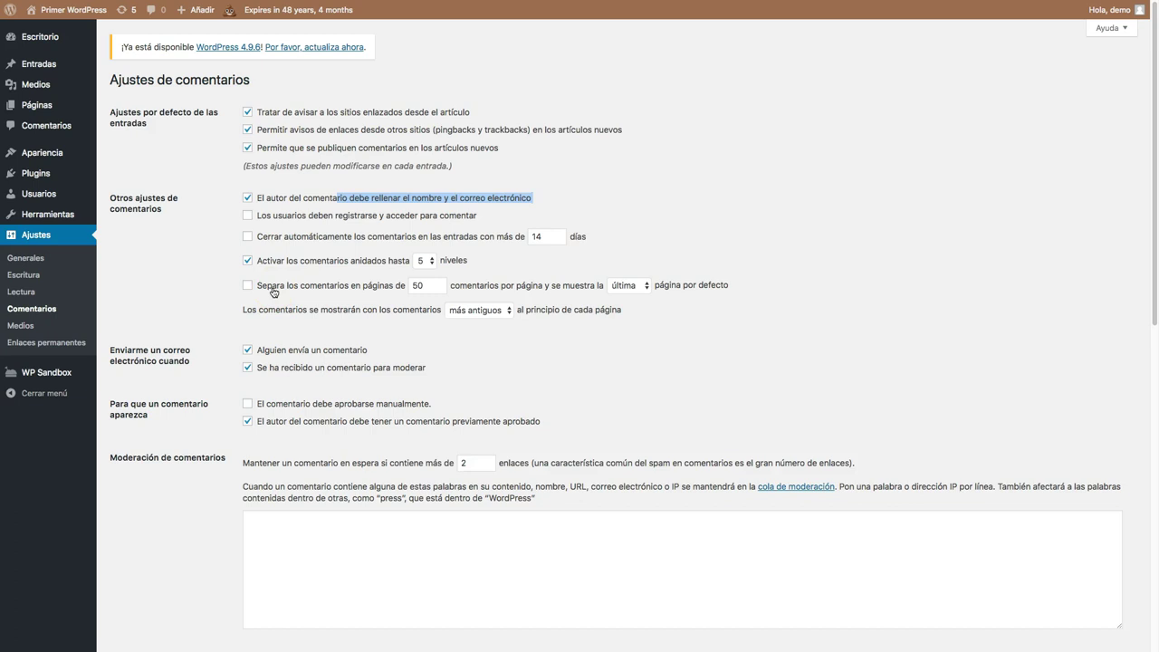
# Try requiring manual approval before a comment appears, compare it with the previously approved author option, and turn it back off
pyautogui.click(250, 404)
pyautogui.moveTo(433, 404); pyautogui.dragTo(259, 406)
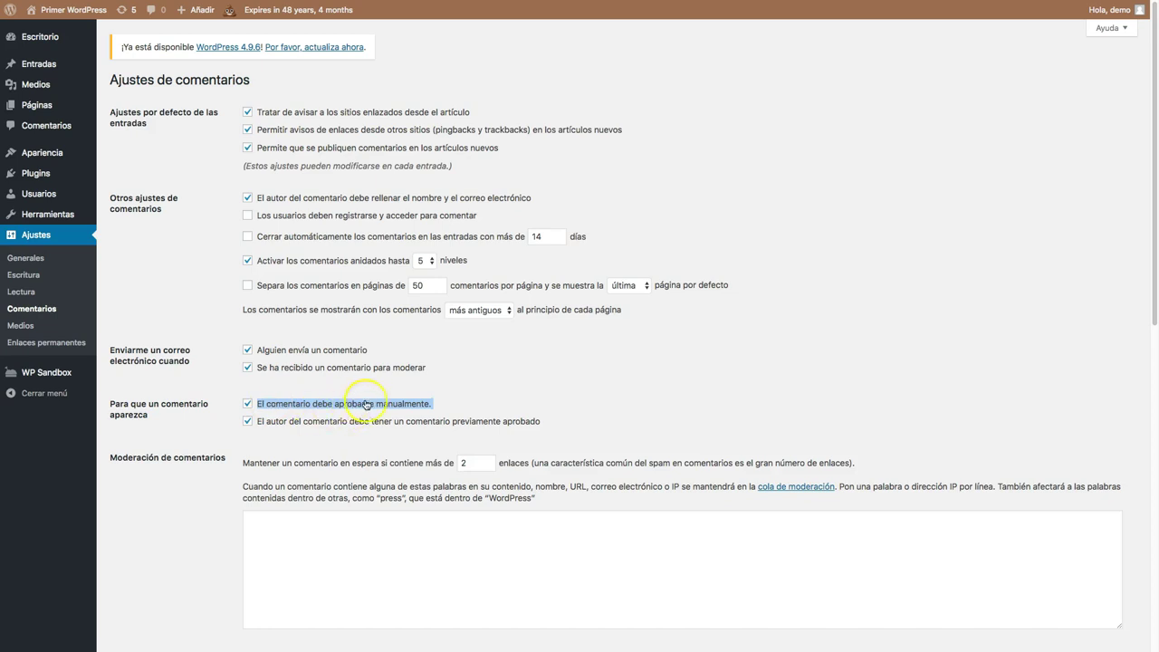
pyautogui.moveTo(453, 406); pyautogui.dragTo(259, 404)
pyautogui.click(249, 404)
pyautogui.click(249, 405)
pyautogui.moveTo(552, 421); pyautogui.dragTo(256, 422)
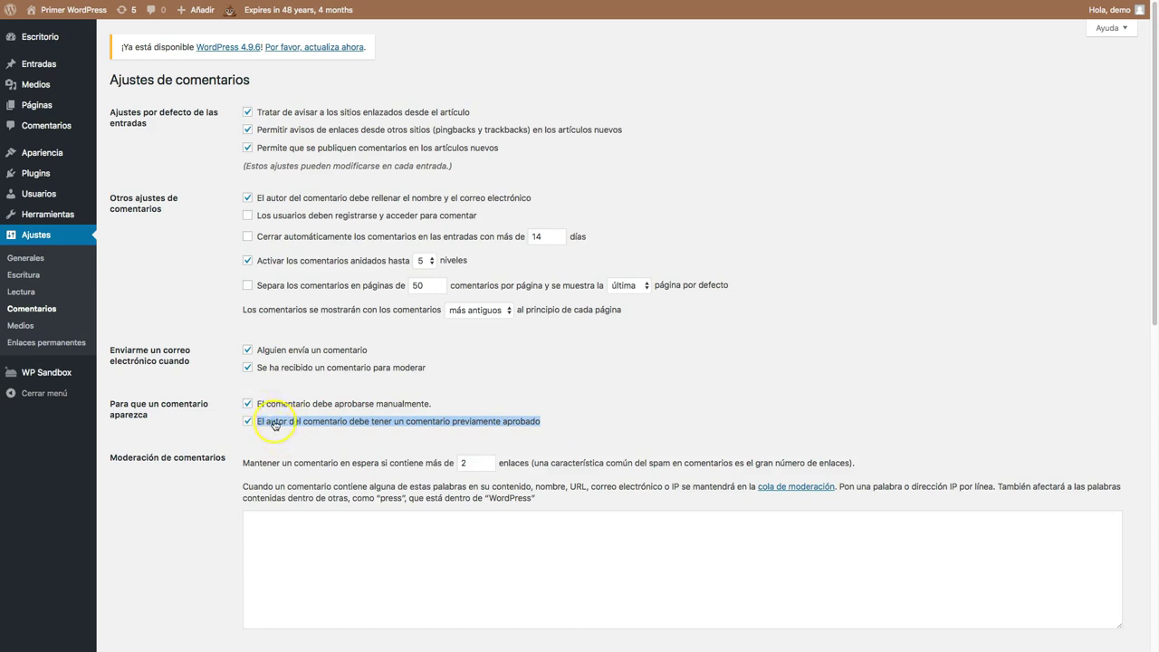
pyautogui.click(248, 403)
pyautogui.moveTo(438, 404); pyautogui.dragTo(254, 406)
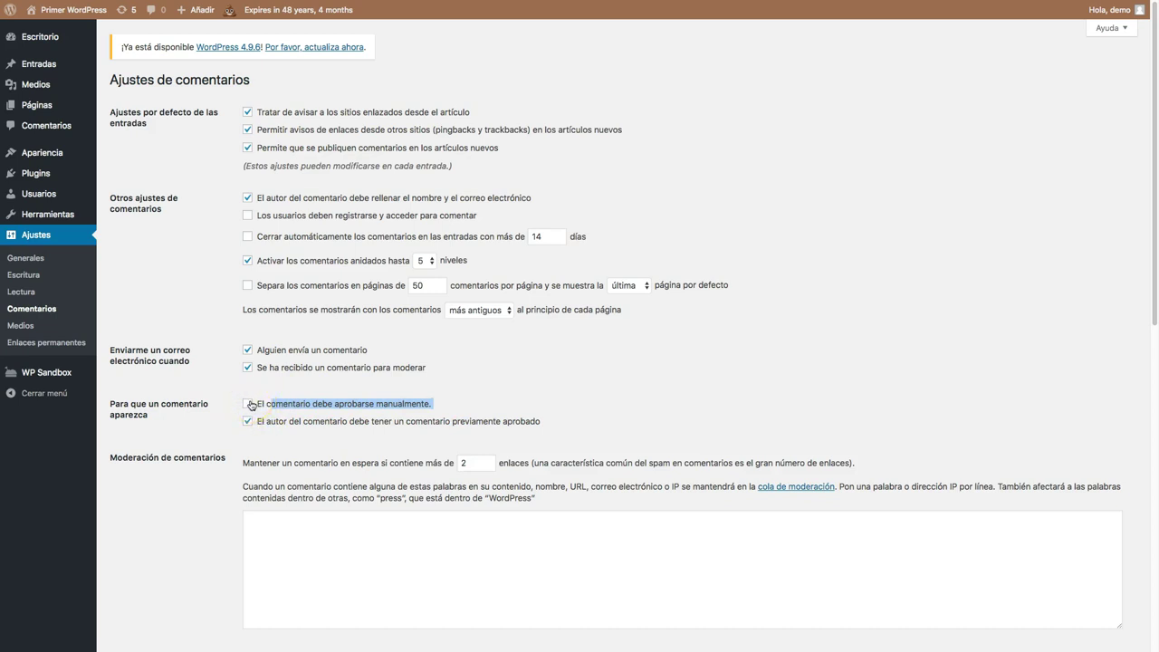
pyautogui.click(254, 403)
# Examine the comment moderation and comment blacklist settings
pyautogui.scroll(-1, 250, 408)
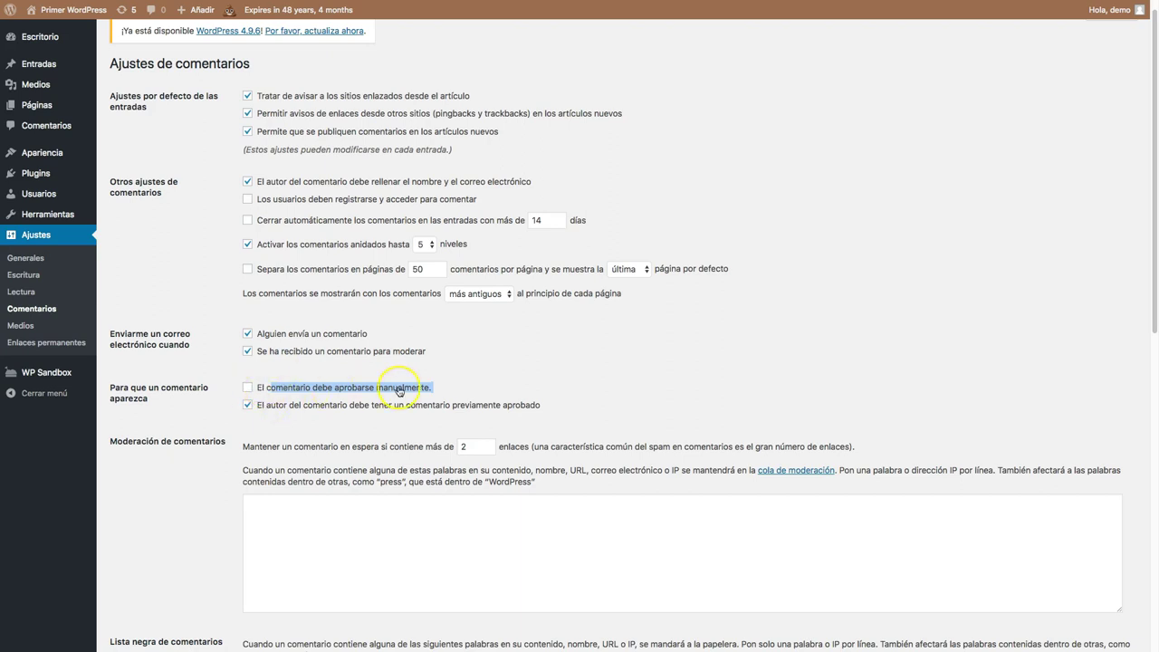
pyautogui.scroll(-5, 398, 391)
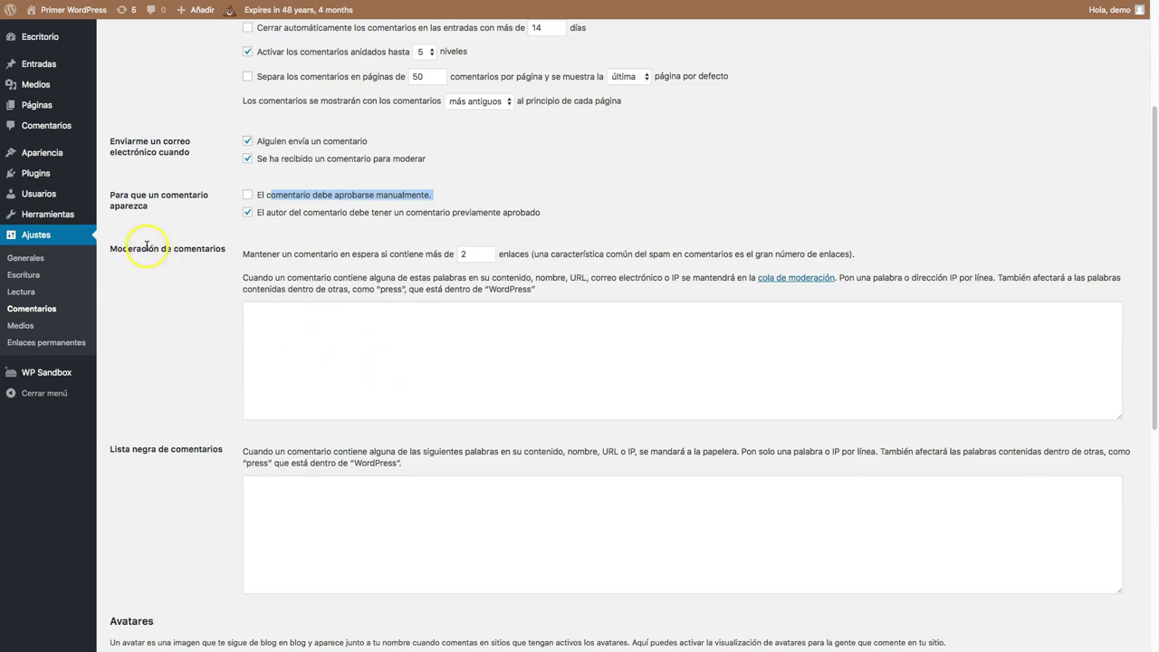
pyautogui.click(276, 255)
pyautogui.scroll(-5, 210, 306)
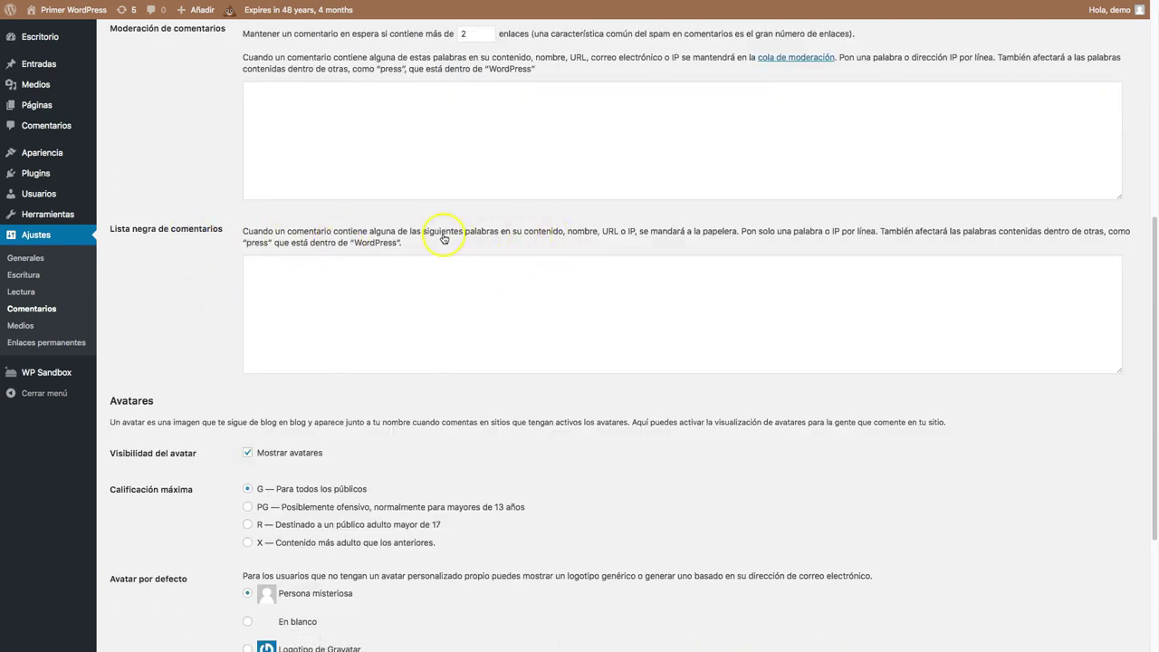
pyautogui.click(418, 291)
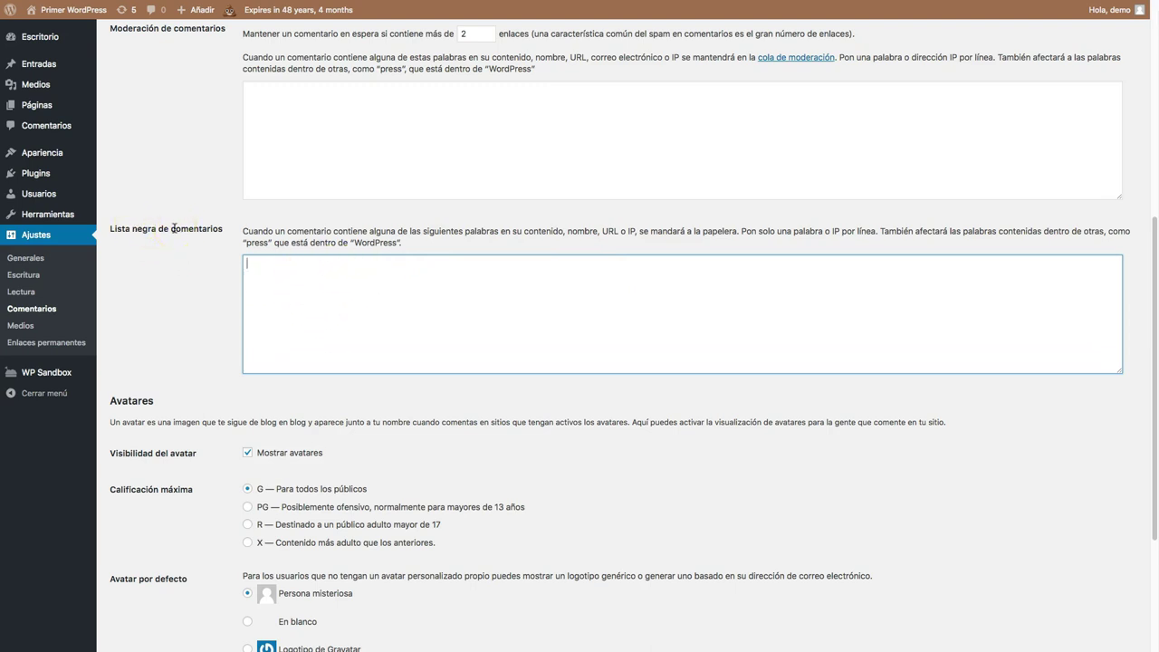
# Choose Logotipo de Gravatar as the default avatar in the comment settings
pyautogui.scroll(-3, 269, 292)
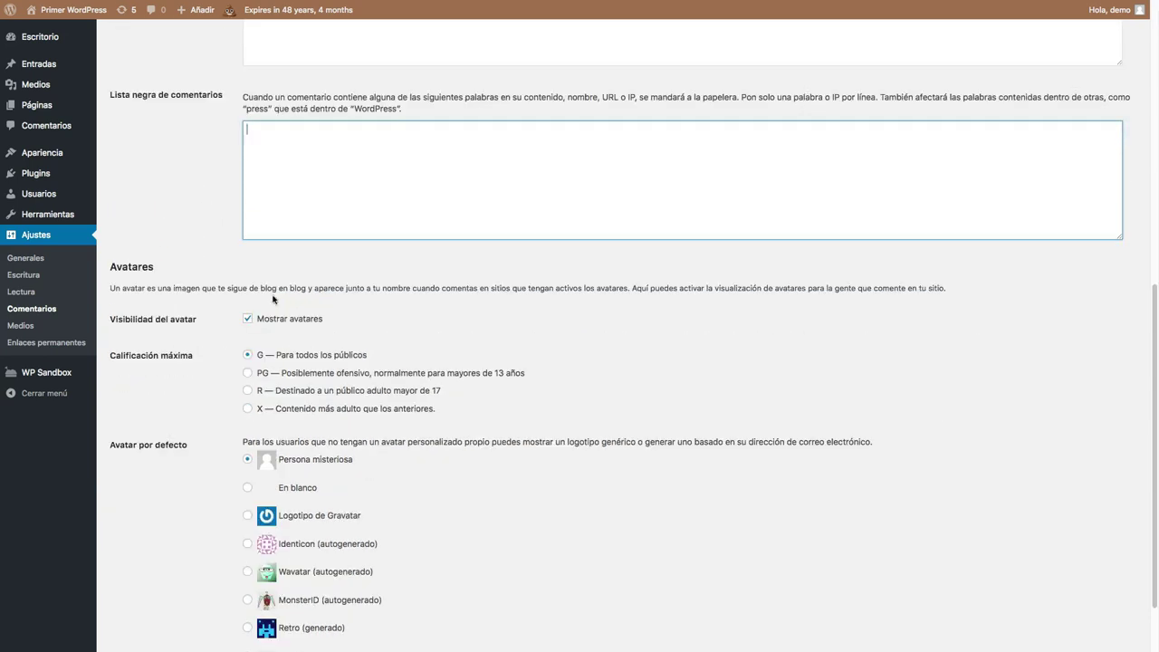
pyautogui.scroll(-2, 273, 299)
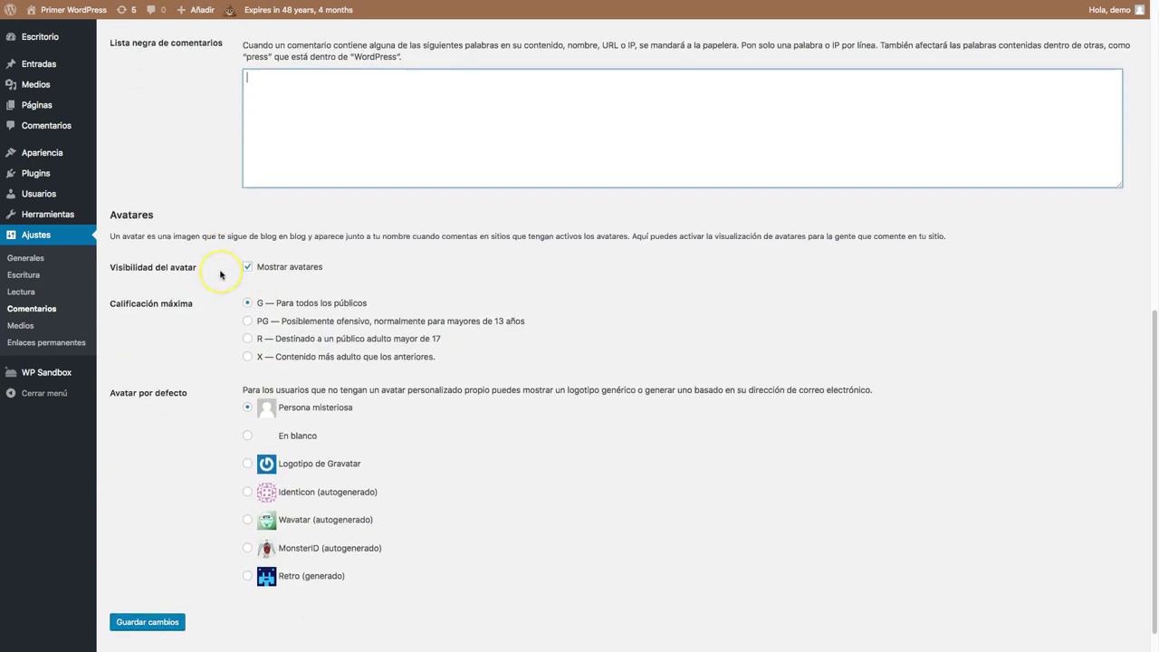
pyautogui.scroll(-1, 220, 275)
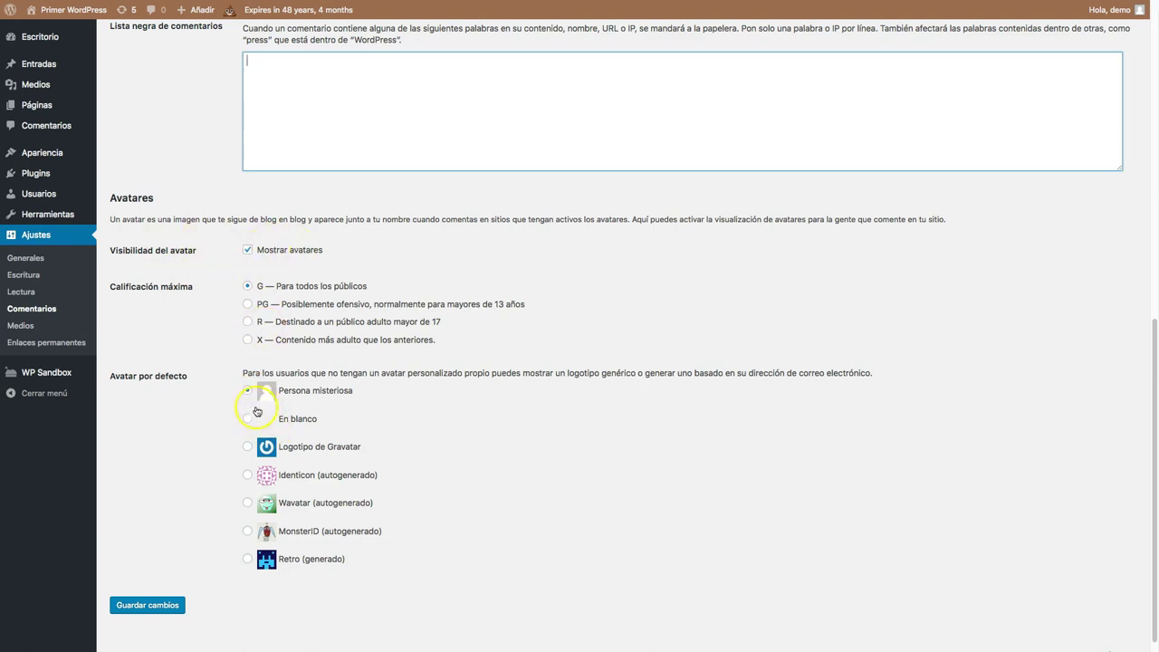
pyautogui.click(309, 445)
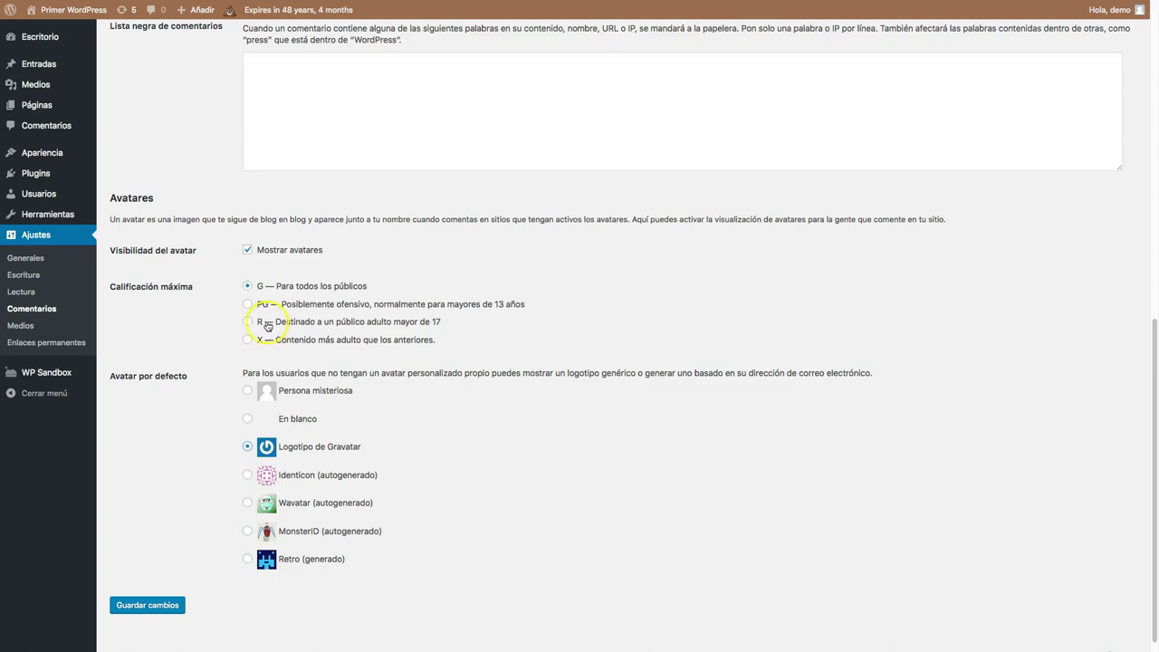
# Open the permalink settings and select Nombre de la entrada as the URL structure
pyautogui.click(40, 343)
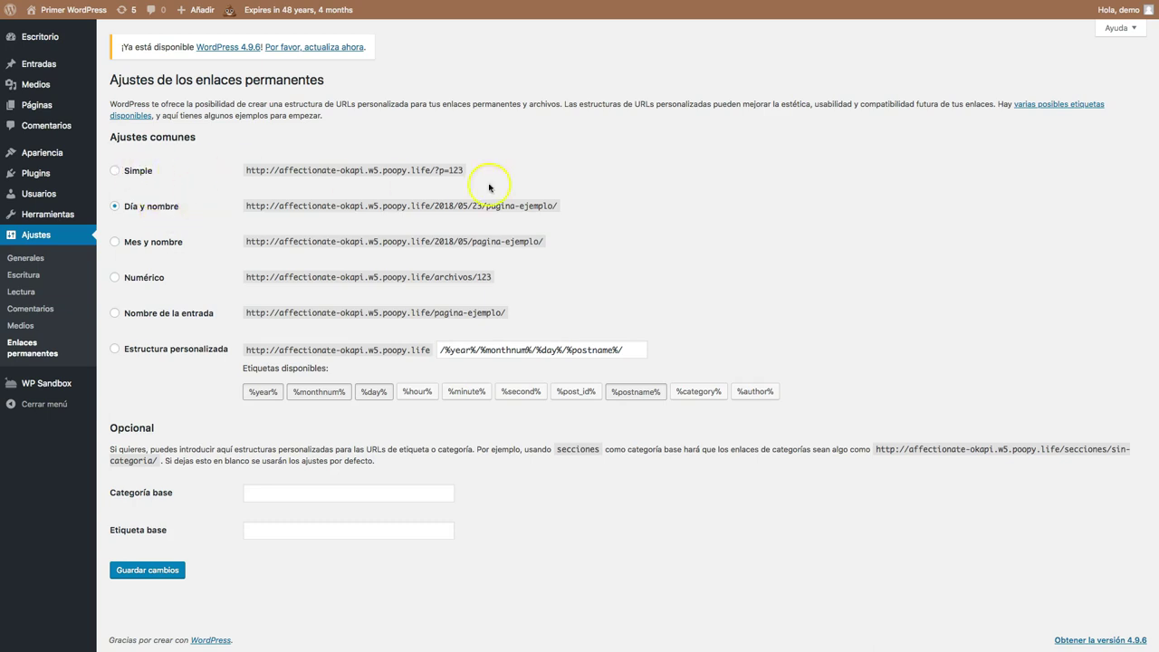
pyautogui.moveTo(464, 170); pyautogui.dragTo(559, 209)
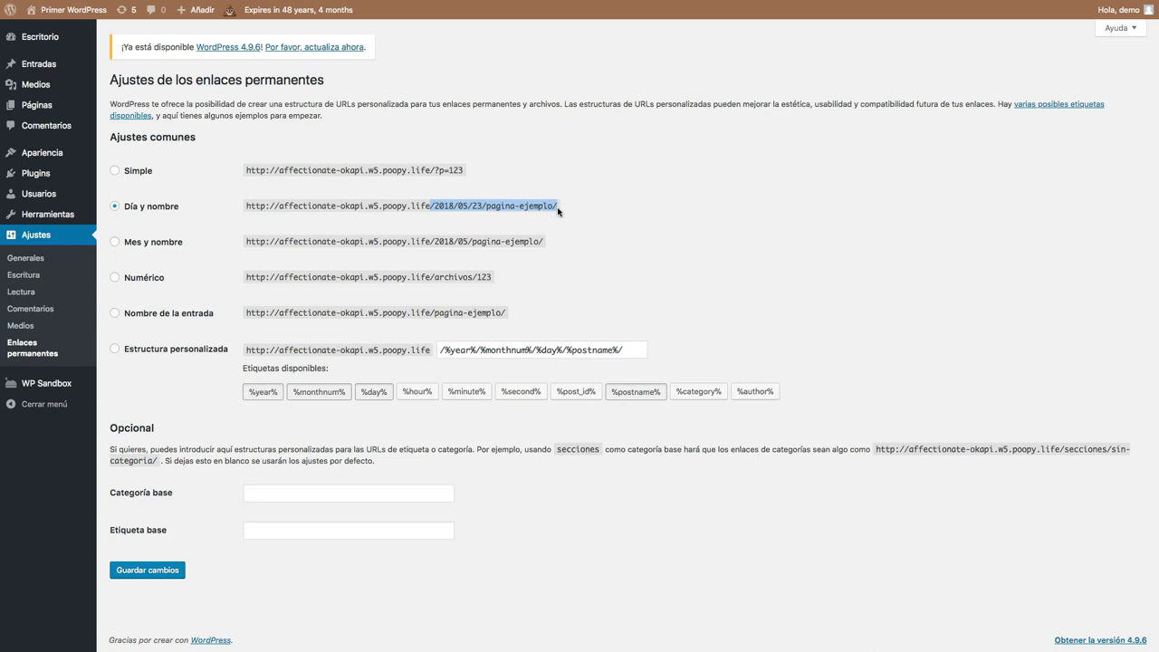
pyautogui.click(194, 315)
pyautogui.moveTo(430, 313); pyautogui.dragTo(532, 314)
# Try the Mes y nombre permalink structure and switch back to Nombre de la entrada
pyautogui.moveTo(432, 242); pyautogui.dragTo(470, 241)
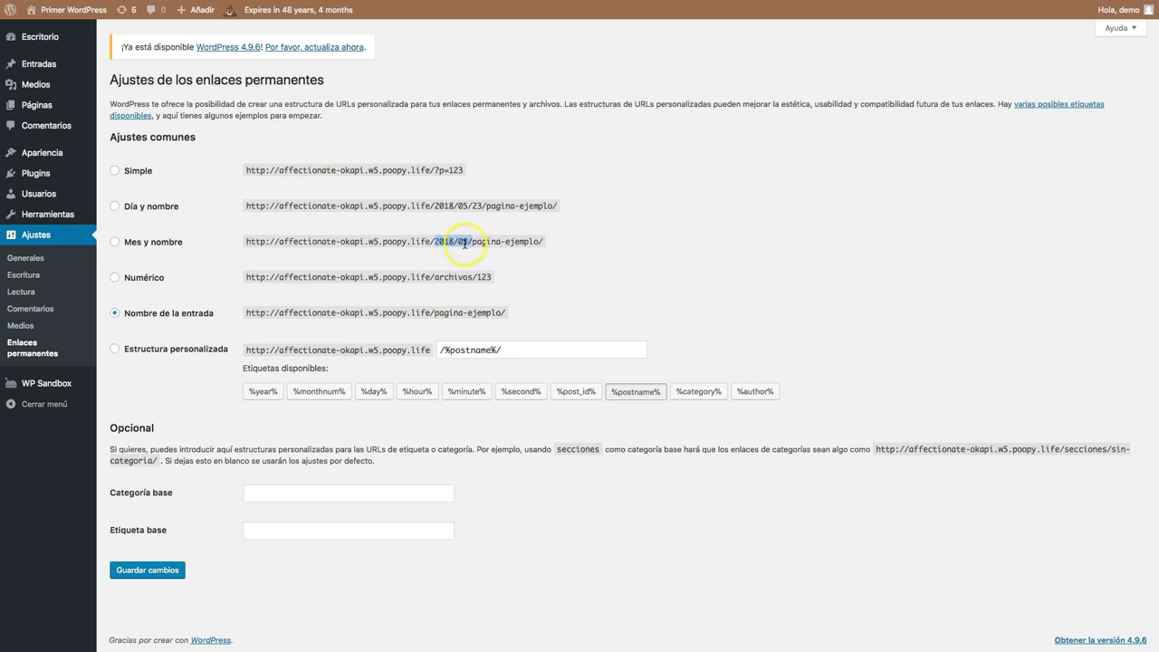
pyautogui.moveTo(461, 241)
pyautogui.mouseDown()
pyautogui.moveTo(478, 238)
pyautogui.moveTo(434, 243)
pyautogui.moveTo(460, 240)
pyautogui.mouseUp()
pyautogui.click(460, 241)
pyautogui.click(200, 246)
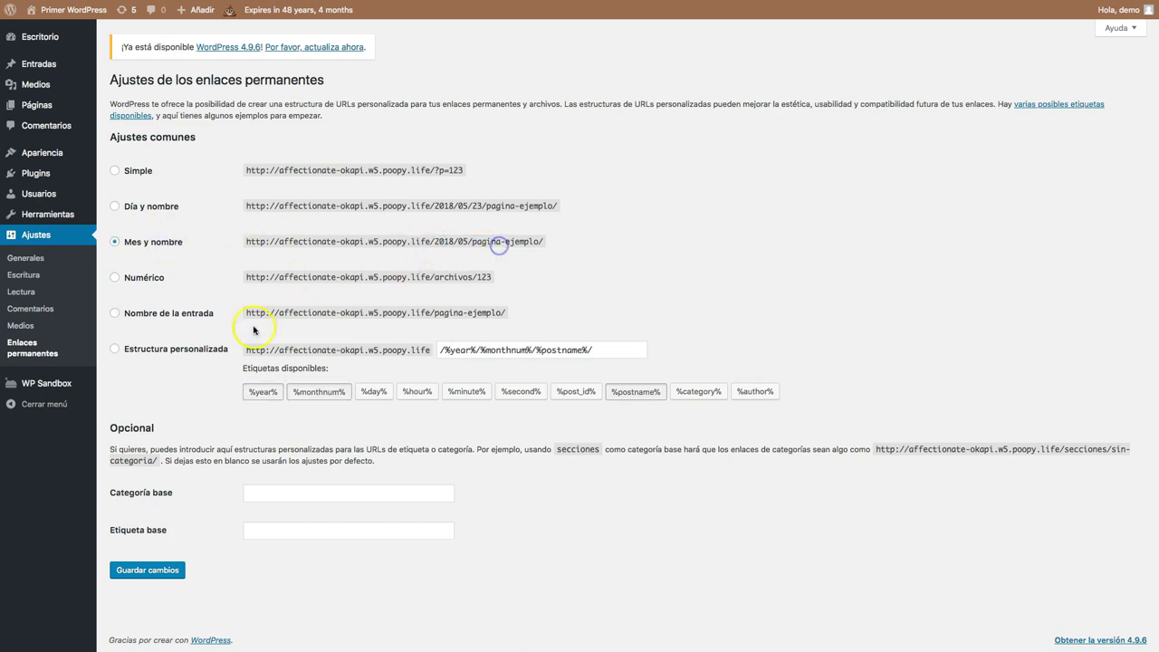
pyautogui.click(178, 317)
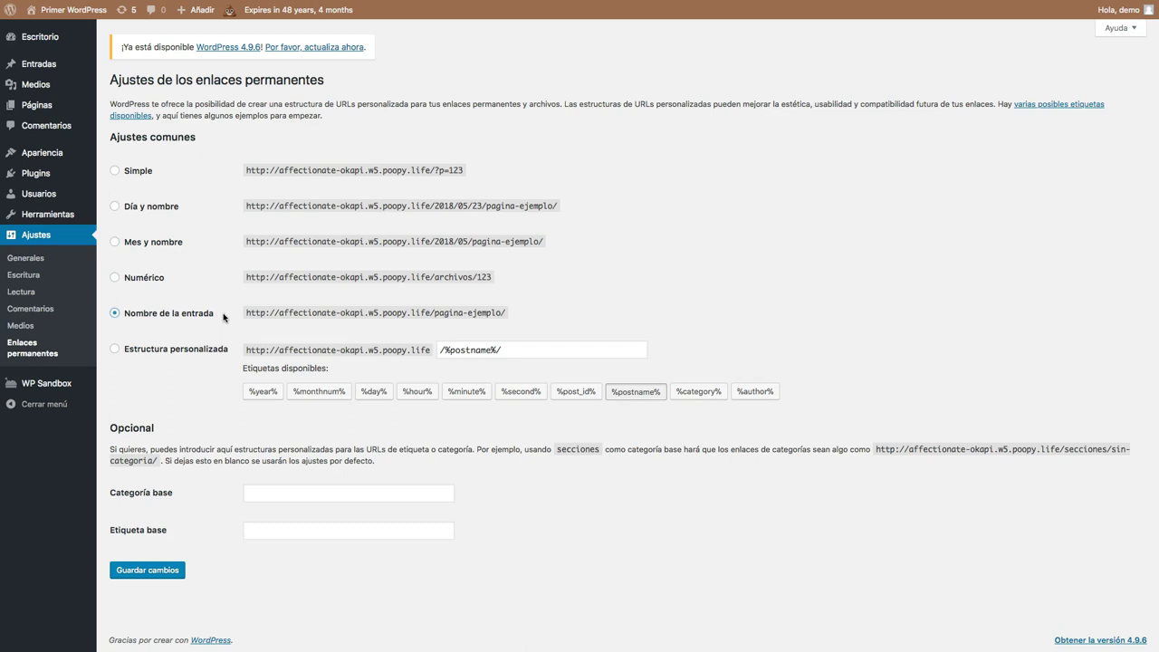
# Open the media settings and turn off organizing uploaded files into month- and year-based folders
pyautogui.click(26, 325)
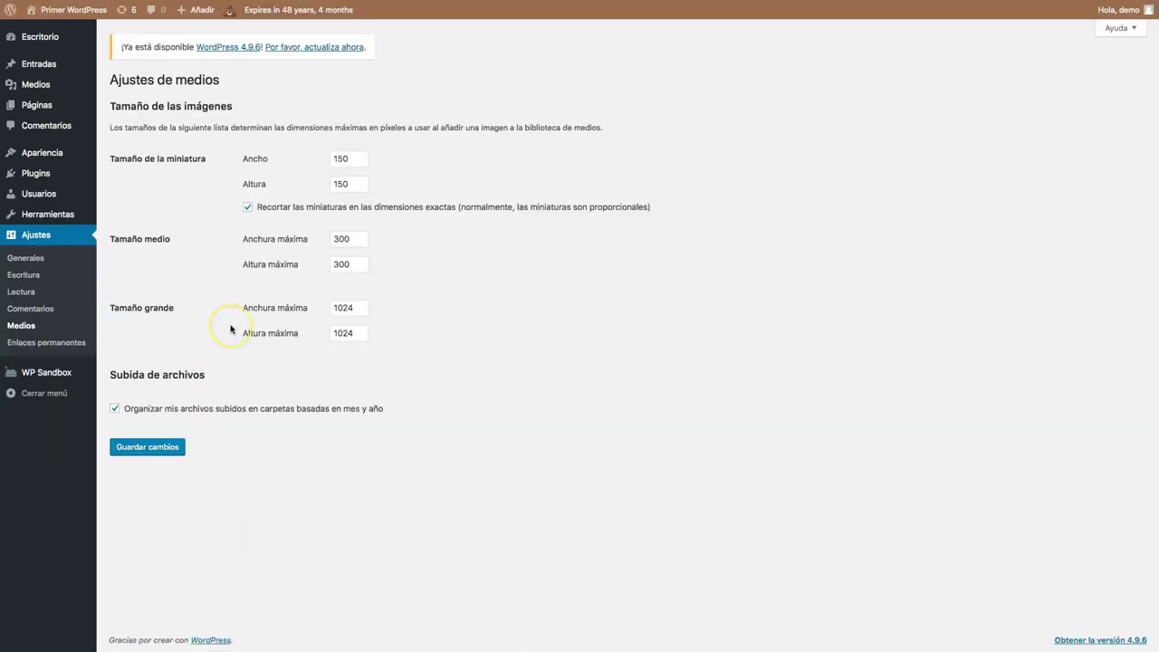
pyautogui.click(223, 408)
pyautogui.moveTo(387, 408); pyautogui.dragTo(282, 409)
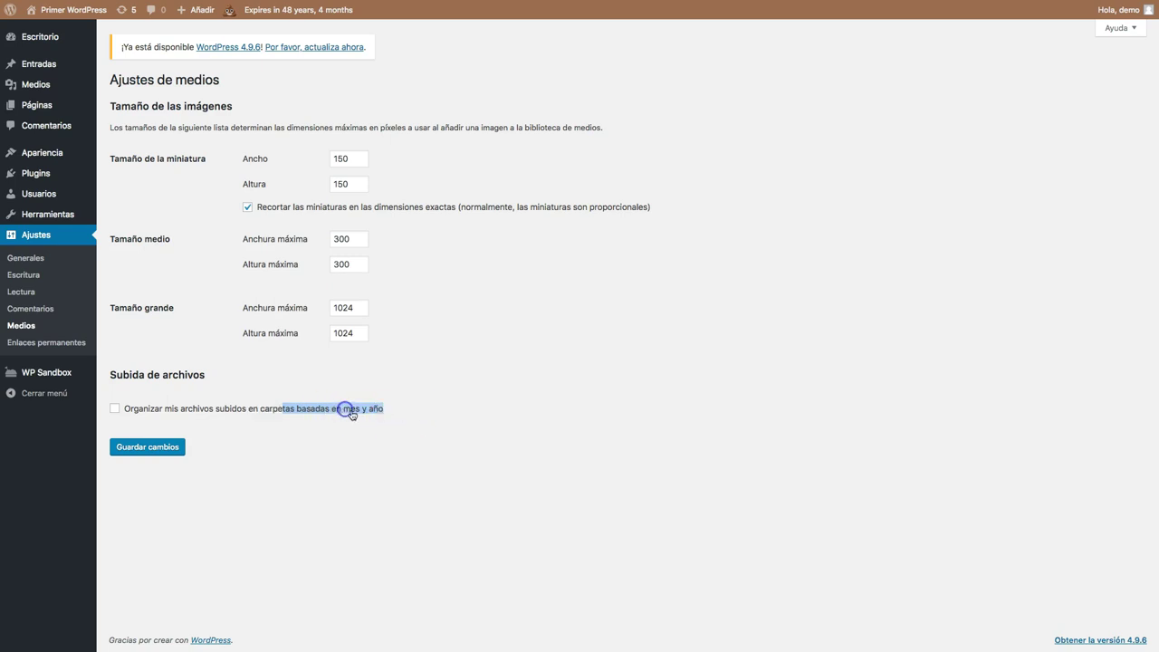
pyautogui.click(393, 411)
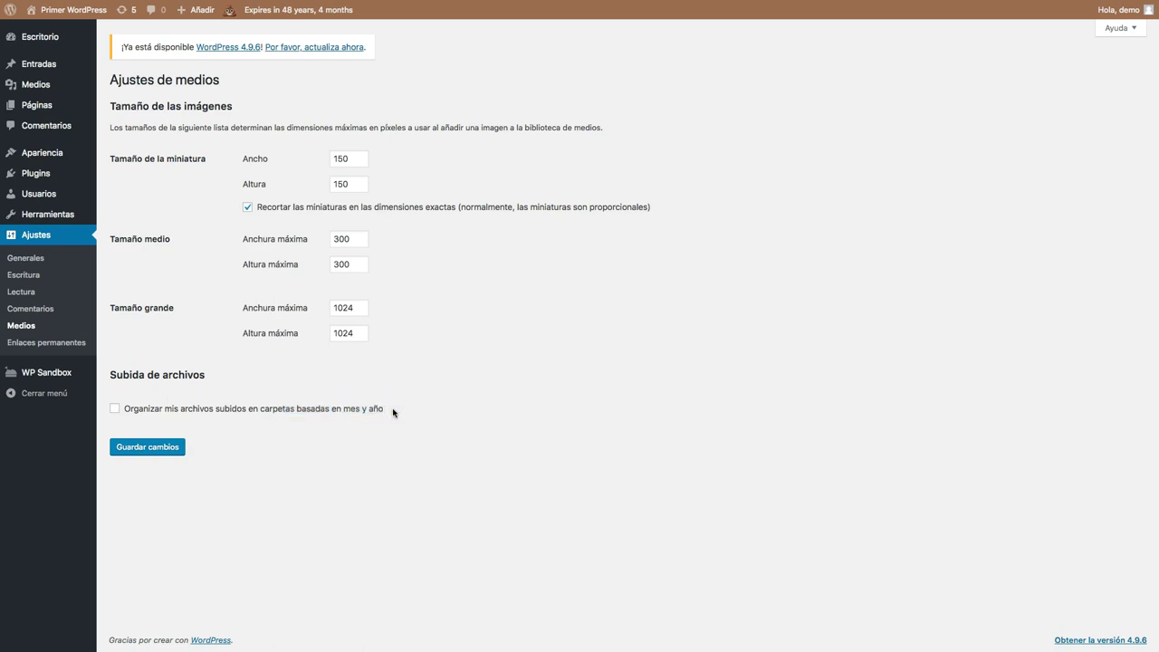
pyautogui.click(383, 406)
# Open the contextual help of the media settings and take the browser window out of full screen
pyautogui.click(1122, 30)
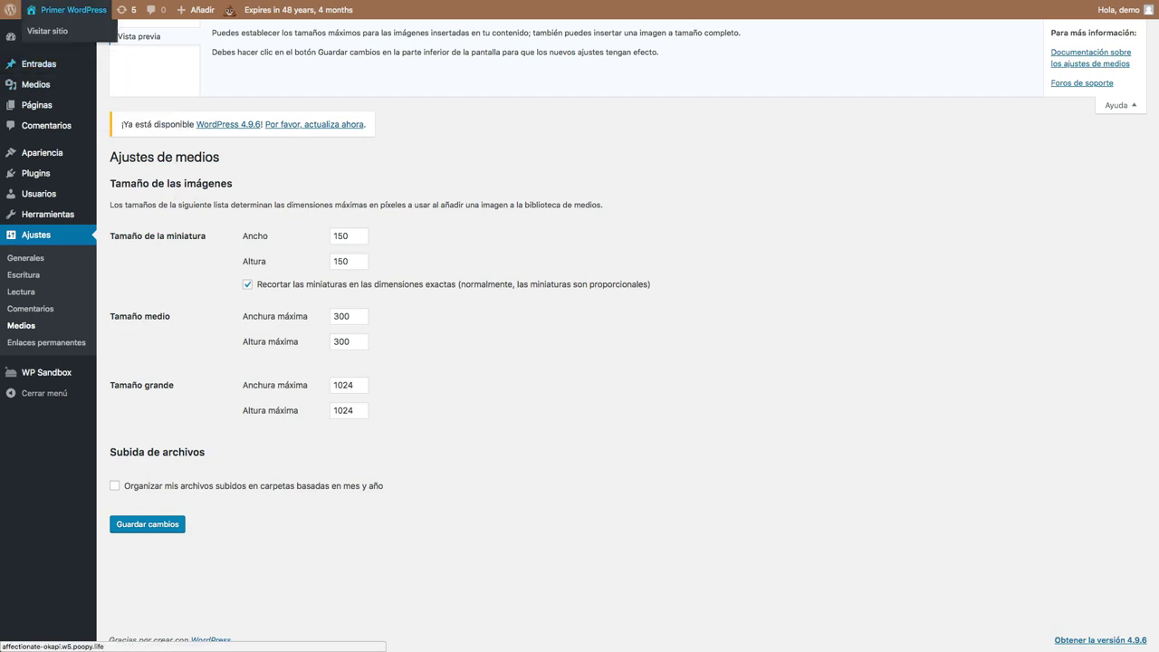
pyautogui.moveTo(92, 9)
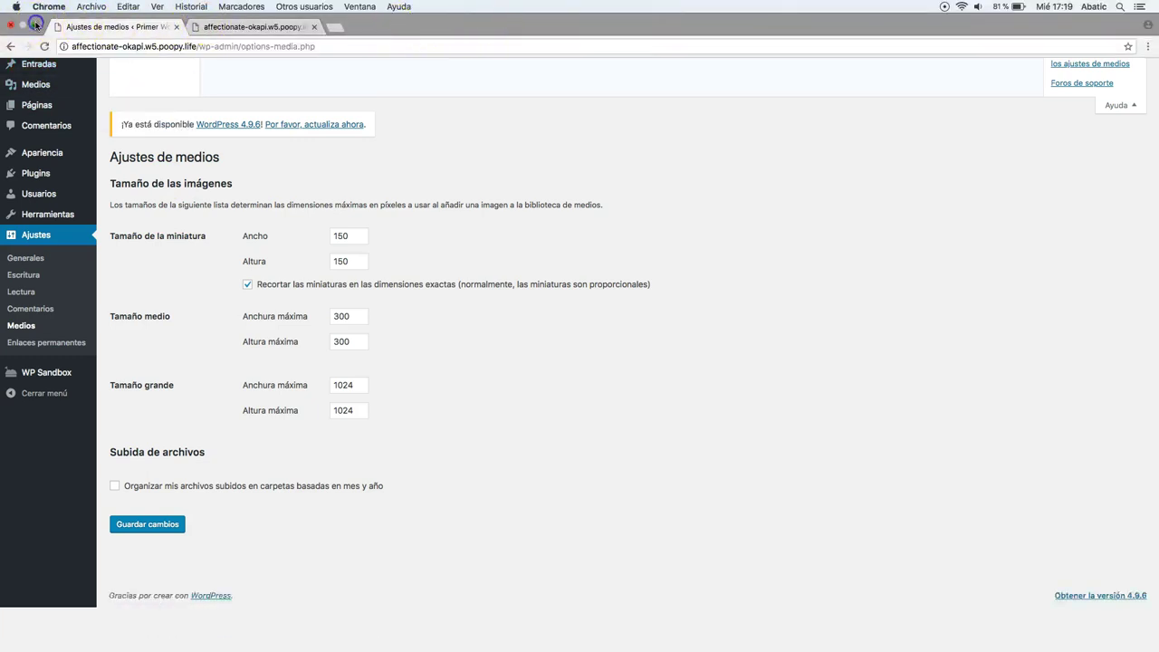
pyautogui.click(34, 24)
pyautogui.click(874, 111)
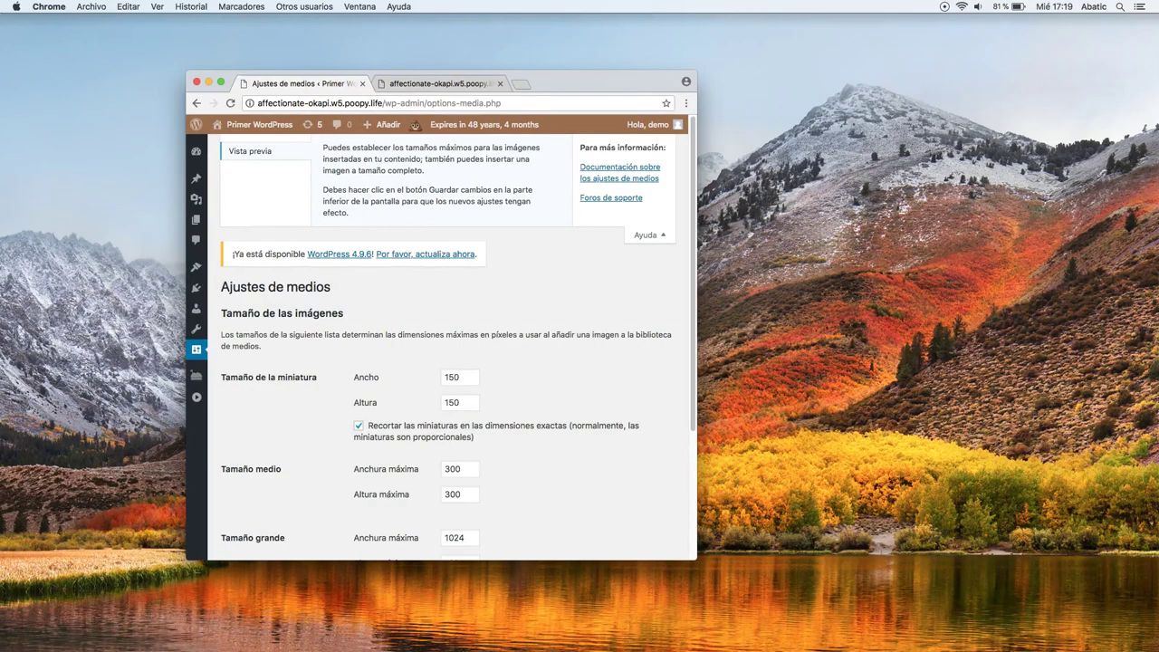